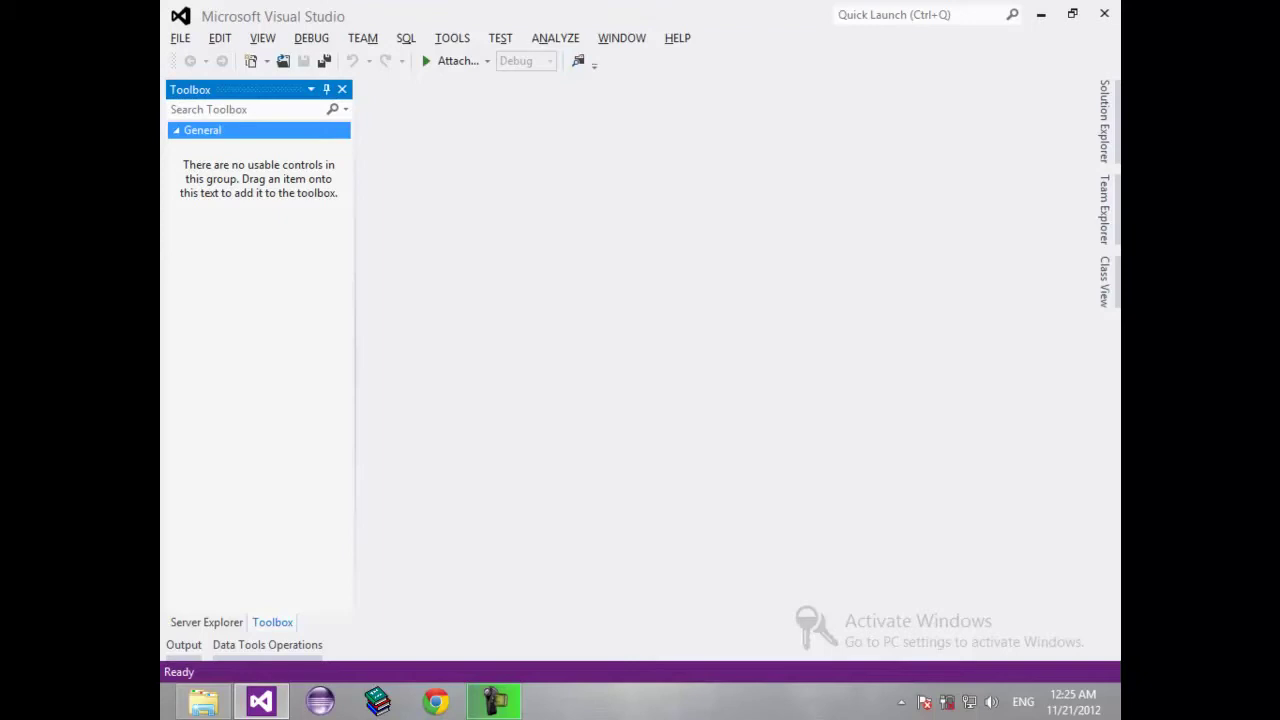
# - Search the installed apps for "acc" and launch Microsoft Office Access 2007
pyautogui.press('super')
pyautogui.write('a')
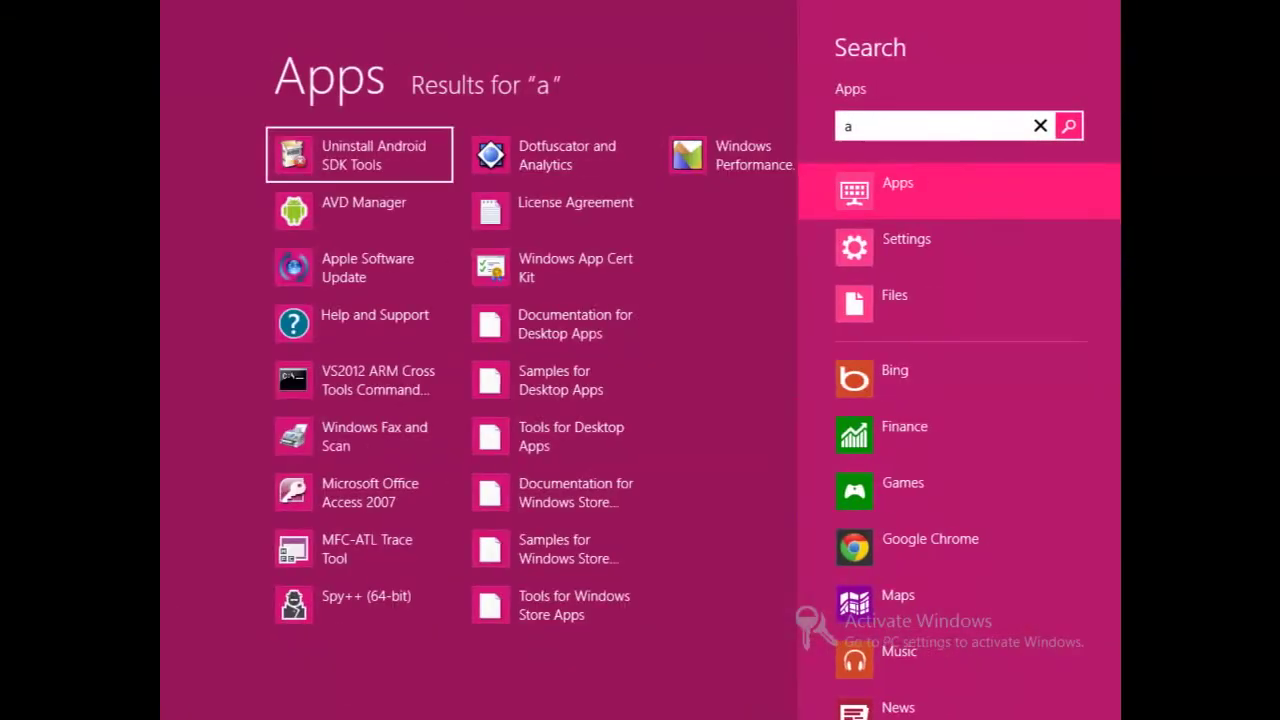
pyautogui.write('cc')
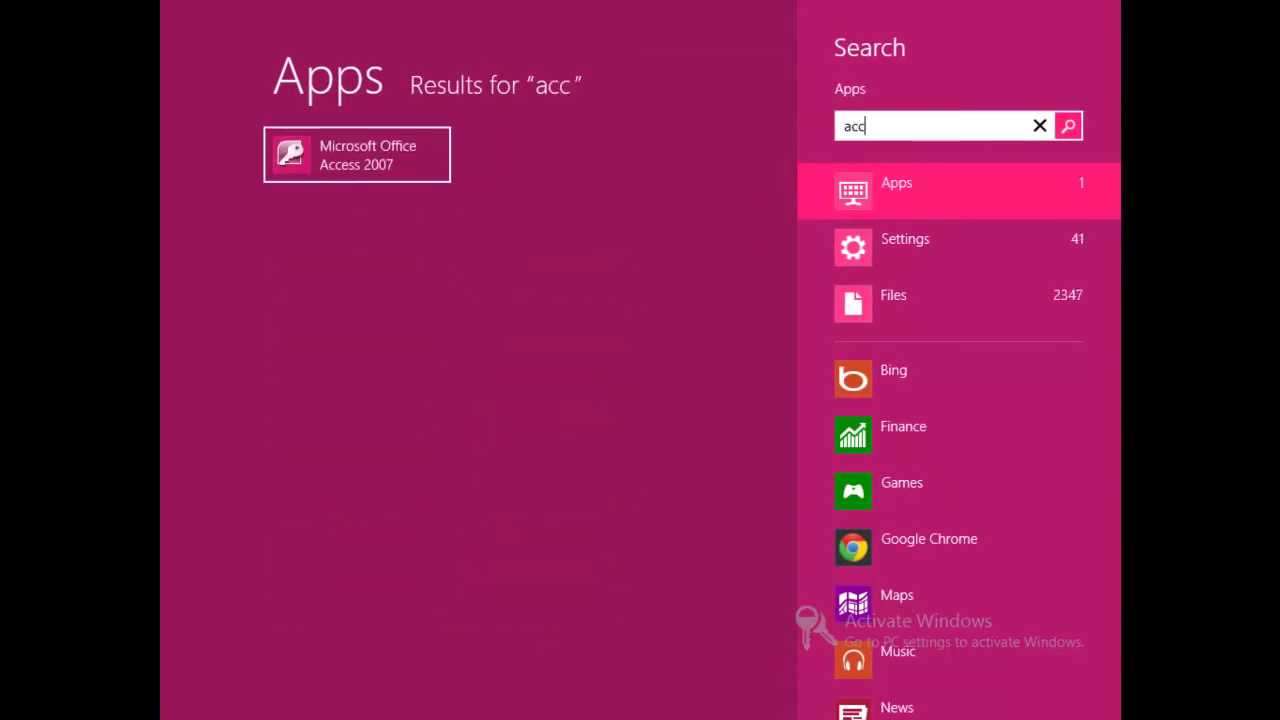
pyautogui.press('Return')
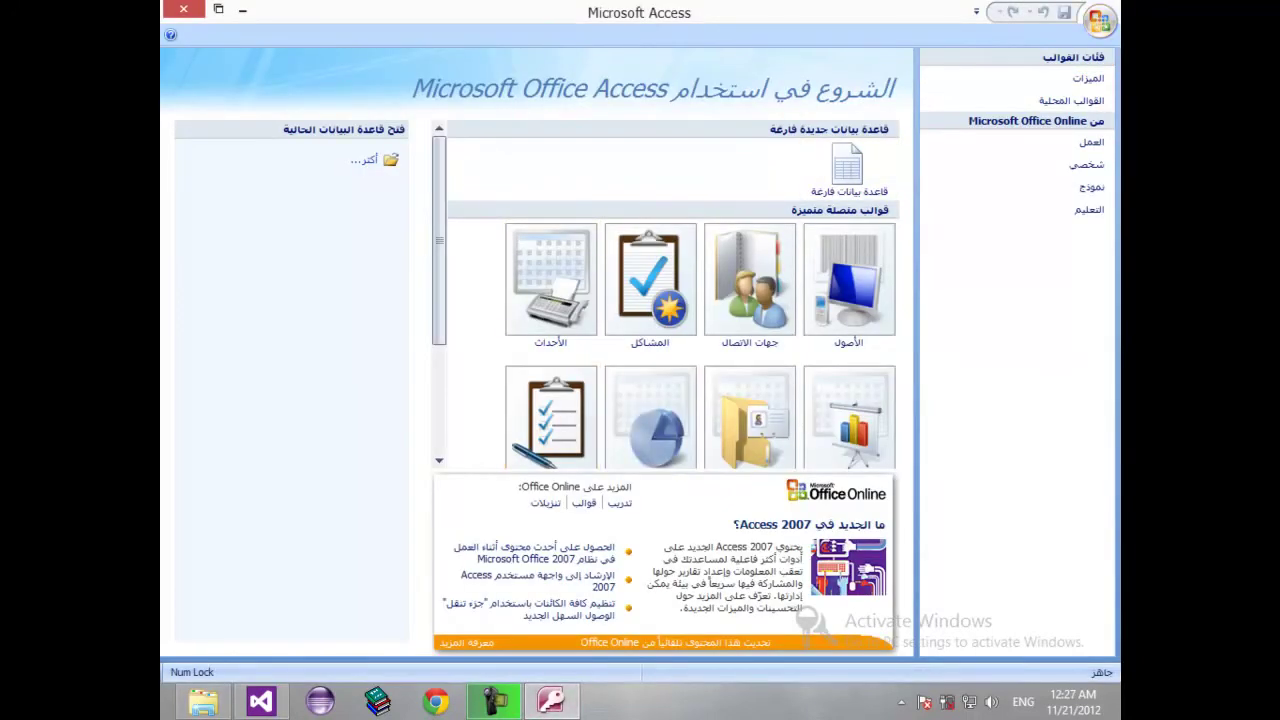
# - Switch to Visual Studio and start creating a new project
pyautogui.click(261, 701)
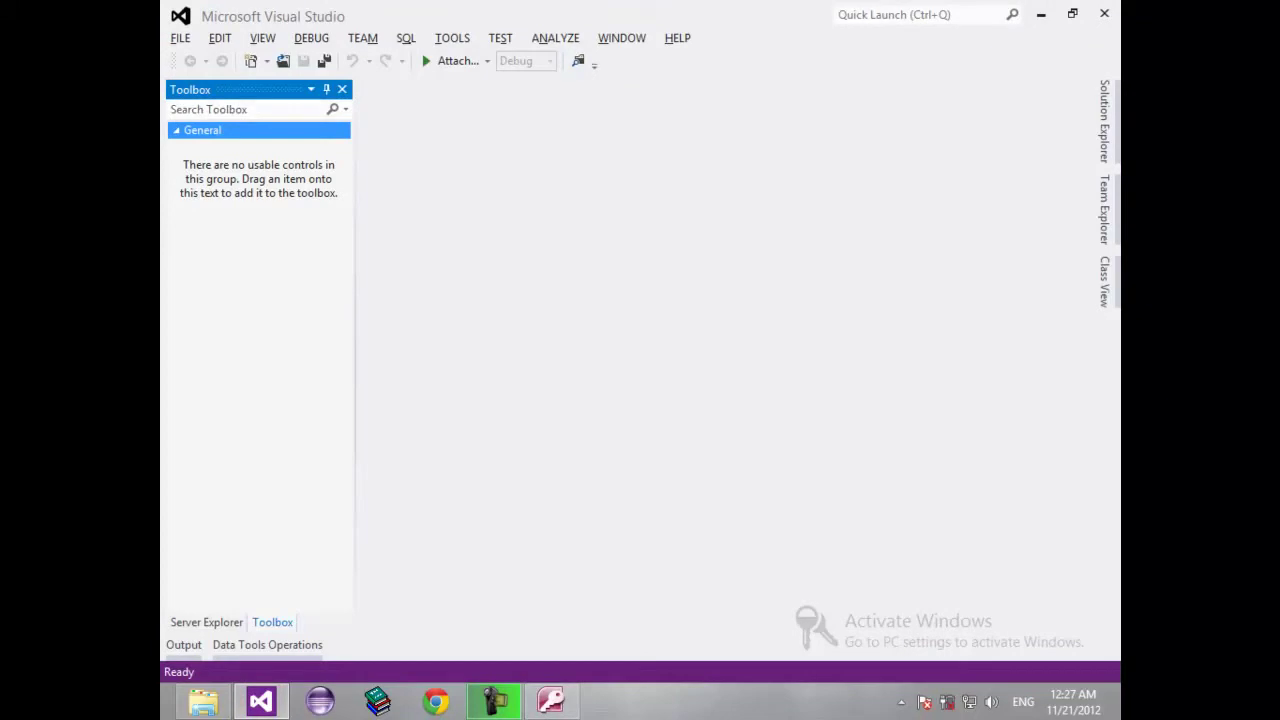
pyautogui.hotkey('alt', 'f')
pyautogui.press('Right')
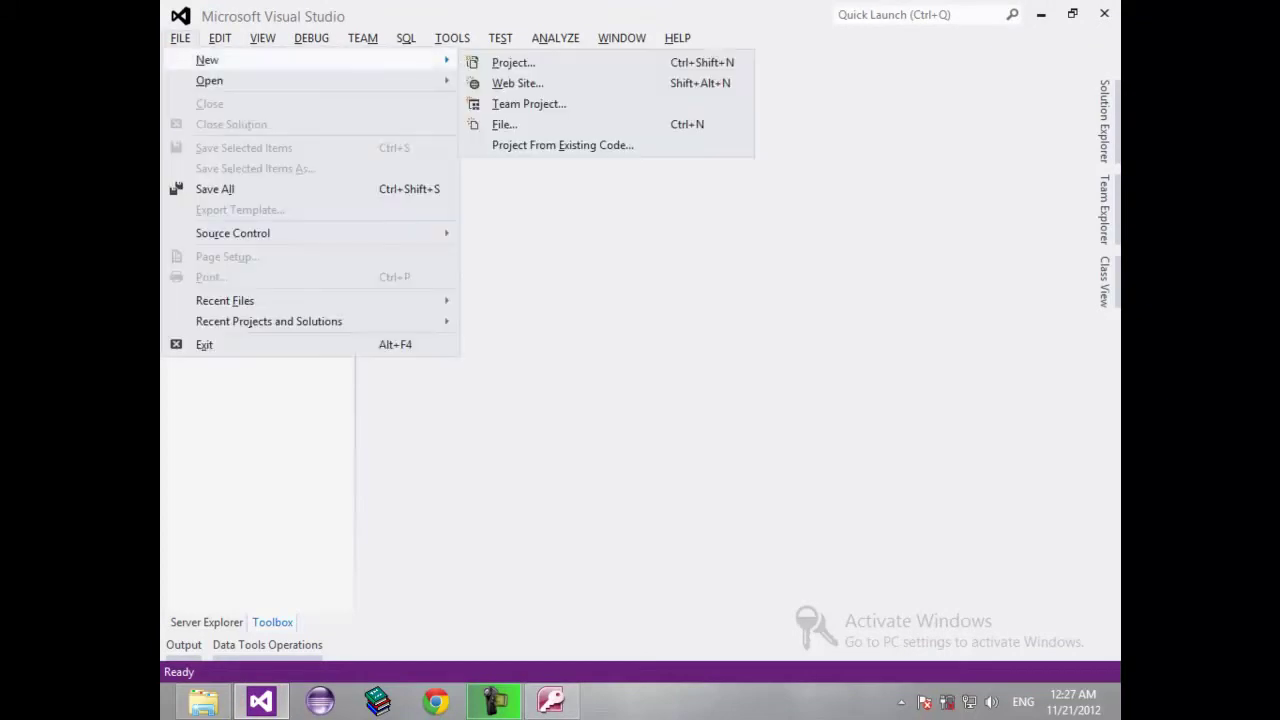
pyautogui.press('Down')
pyautogui.press('Return')
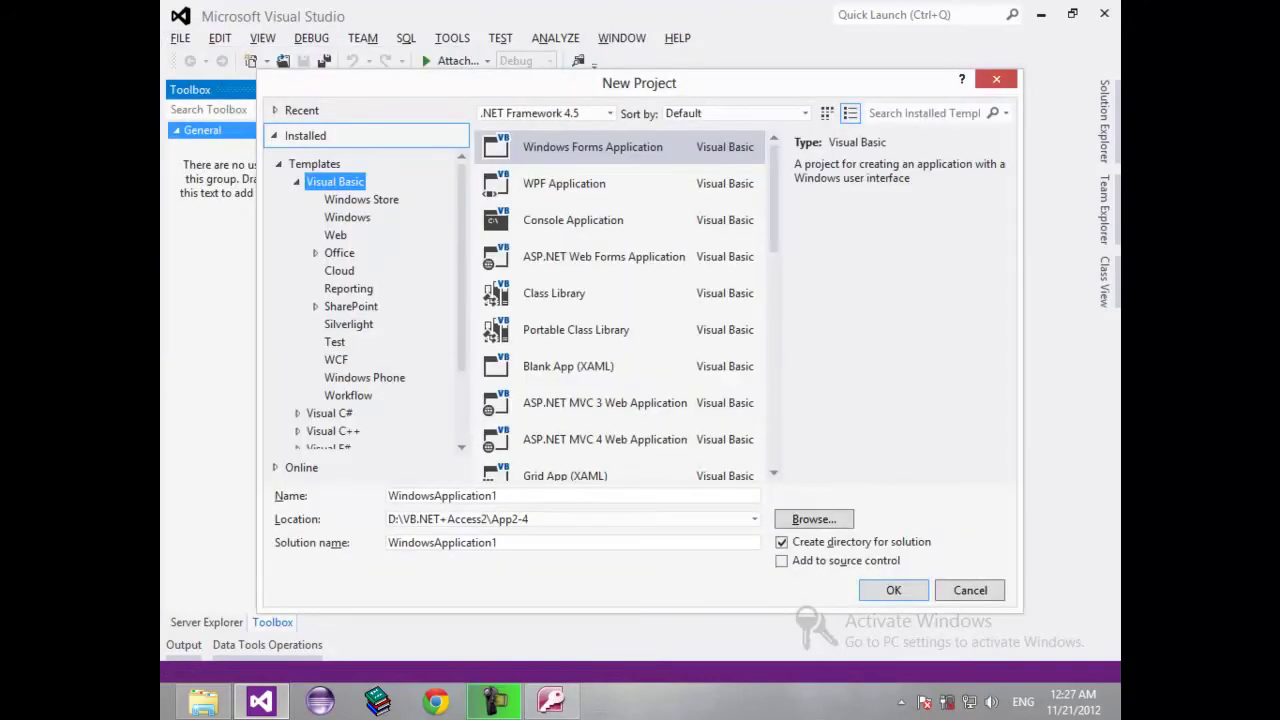
# - Name the new Visual Basic Windows Forms Application project Websites
pyautogui.press('Tab')
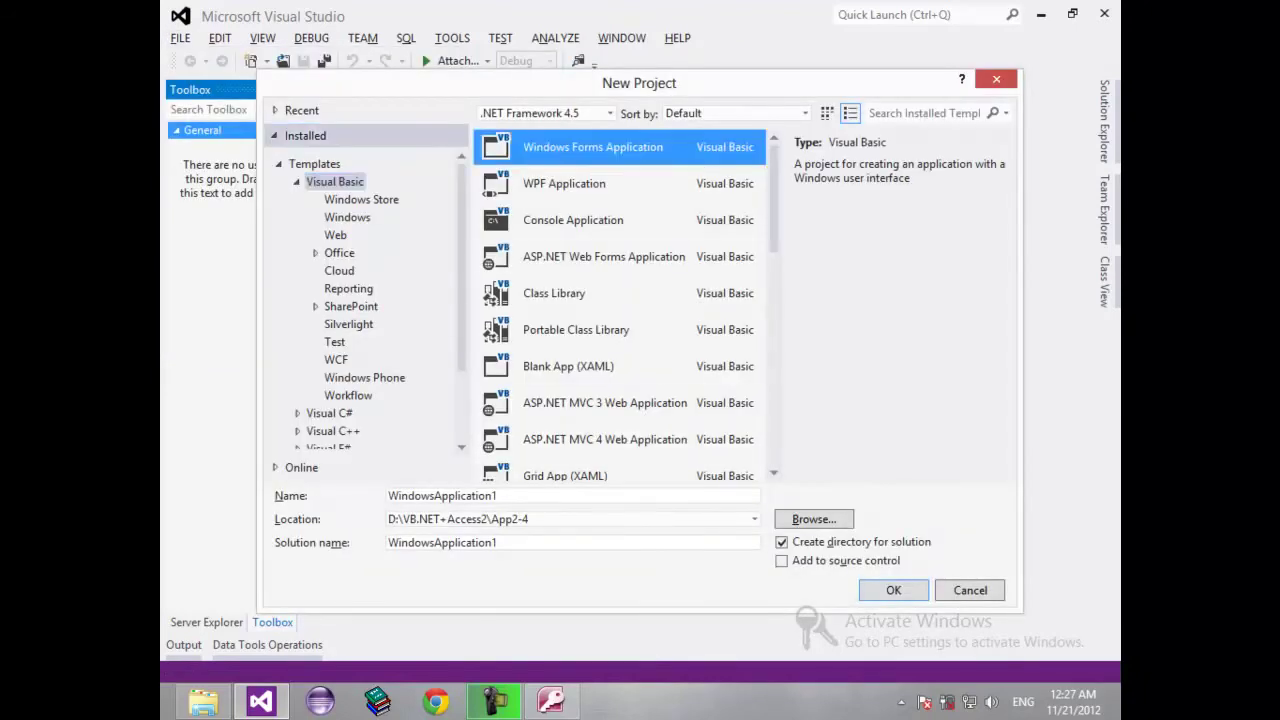
pyautogui.press('Tab')
pyautogui.write('Pro')
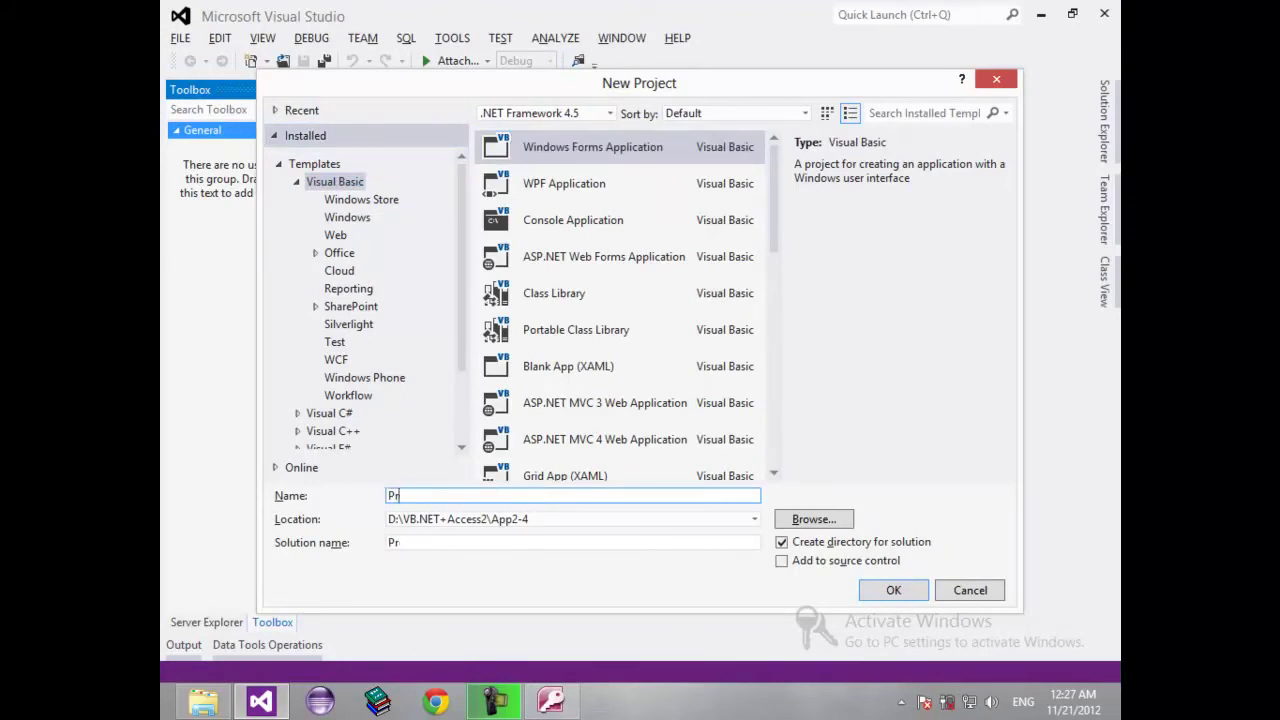
pyautogui.press('BackSpace')
pyautogui.press('BackSpace')
pyautogui.press('BackSpace')
pyautogui.write('W')
pyautogui.press('BackSpace')
pyautogui.write('Websites')
pyautogui.press('Tab')
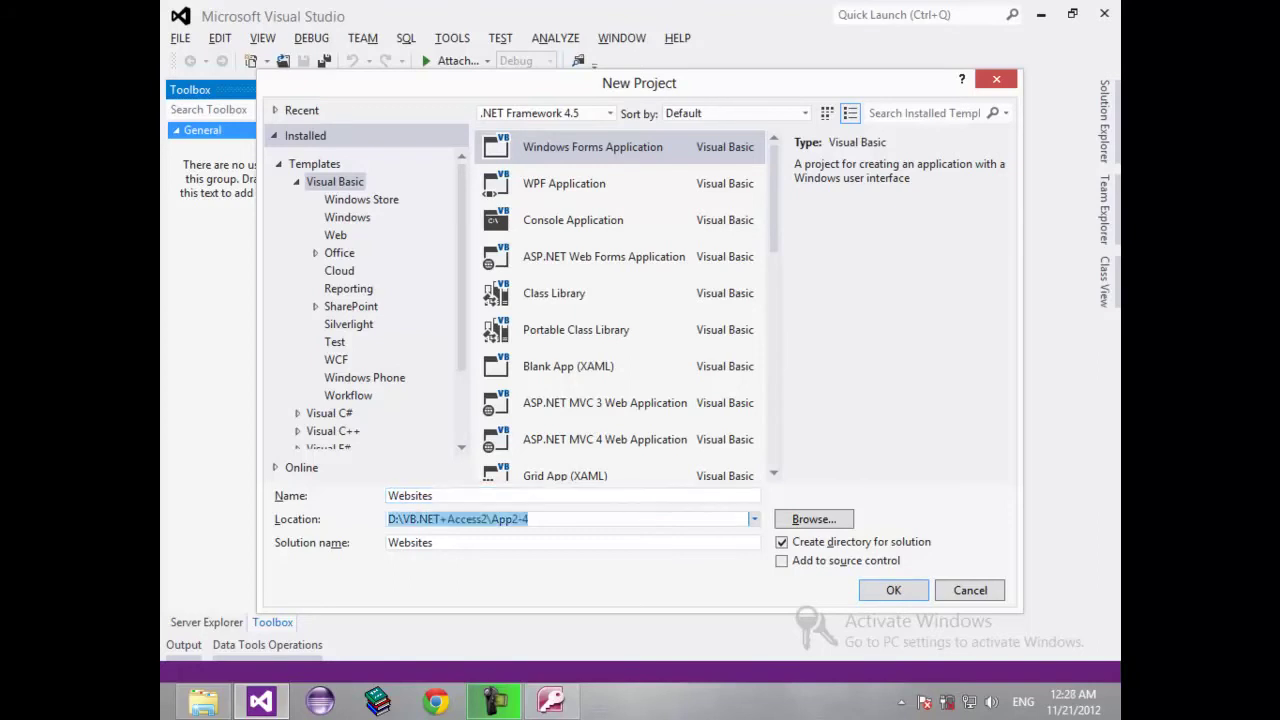
# - Set the project location to D:\VB.NET+Access2\ and create the project
pyautogui.click(402, 519)
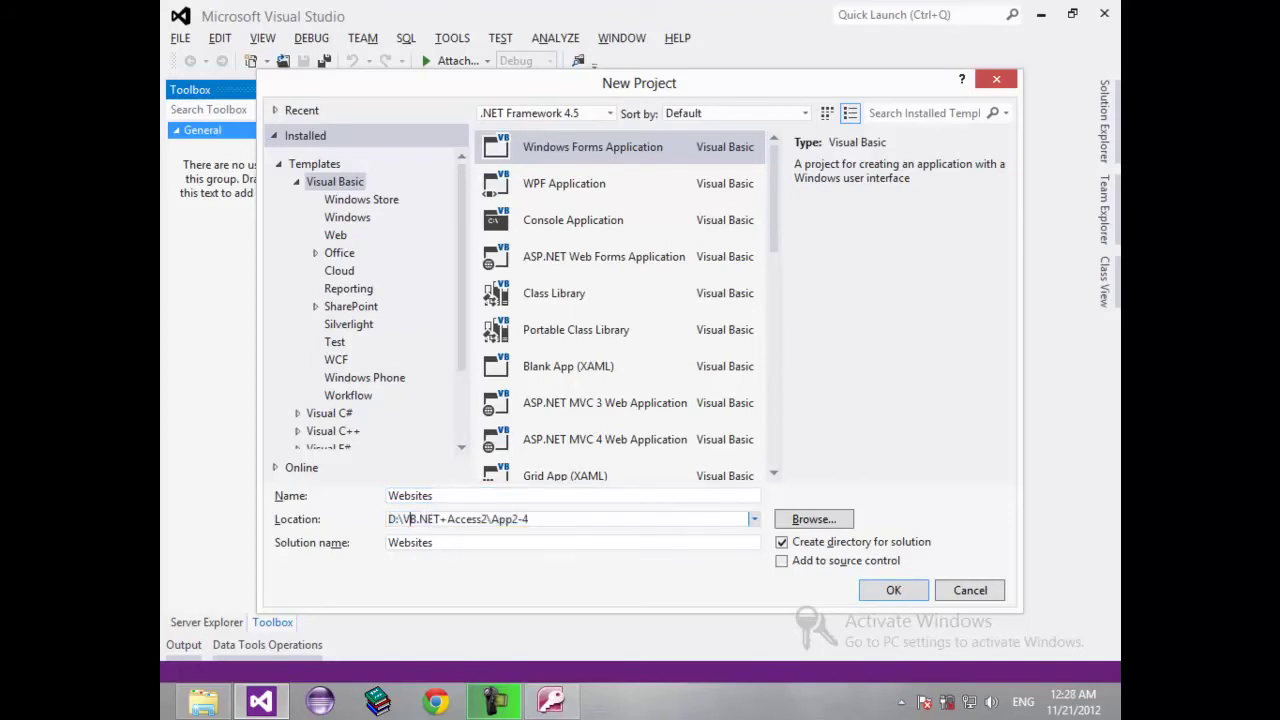
pyautogui.moveTo(402, 519); pyautogui.dragTo(490, 519)
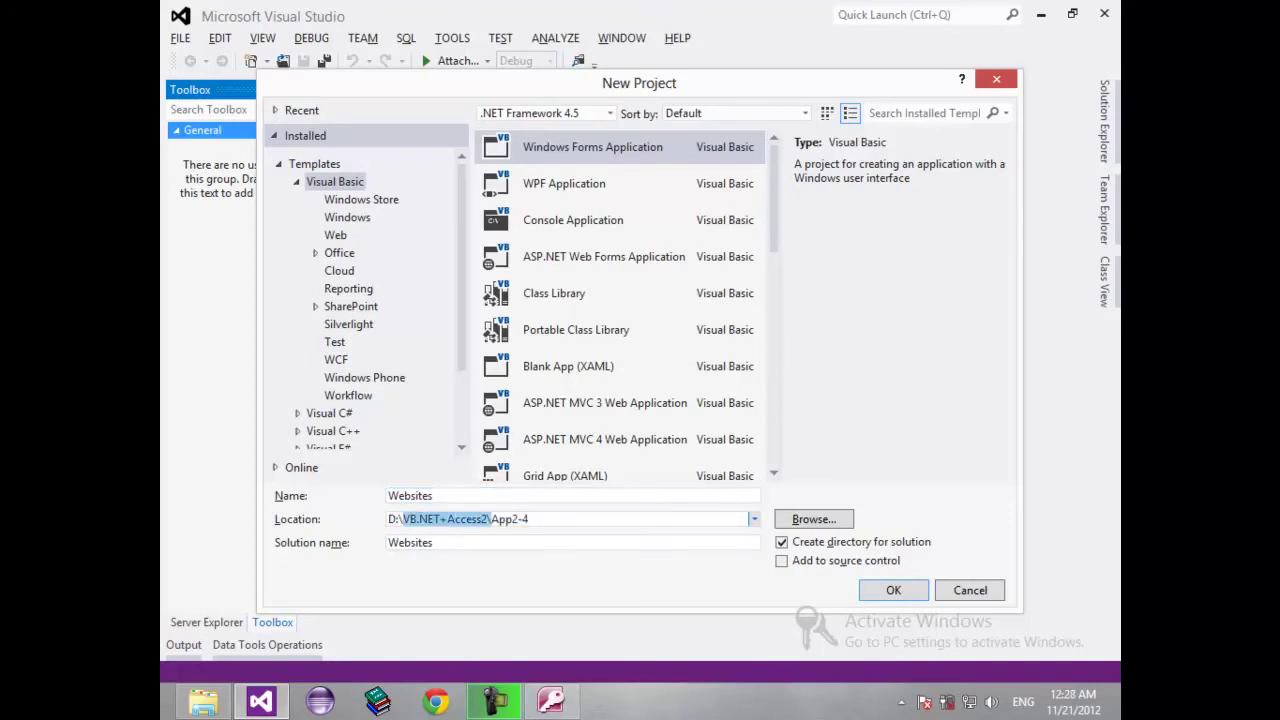
pyautogui.click(490, 519)
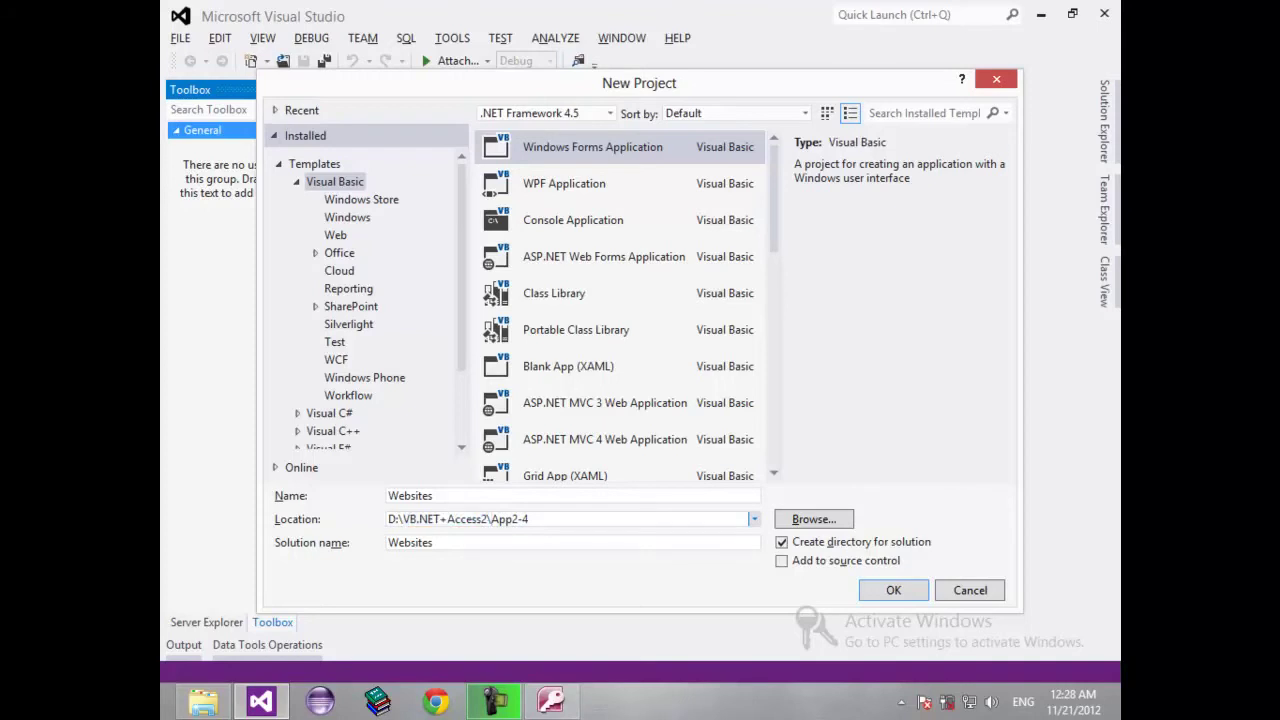
pyautogui.press('BackSpace')
pyautogui.press('BackSpace')
pyautogui.press('BackSpace')
pyautogui.press('BackSpace')
pyautogui.press('BackSpace')
pyautogui.press('BackSpace')
pyautogui.press('BackSpace')
pyautogui.write('\\')
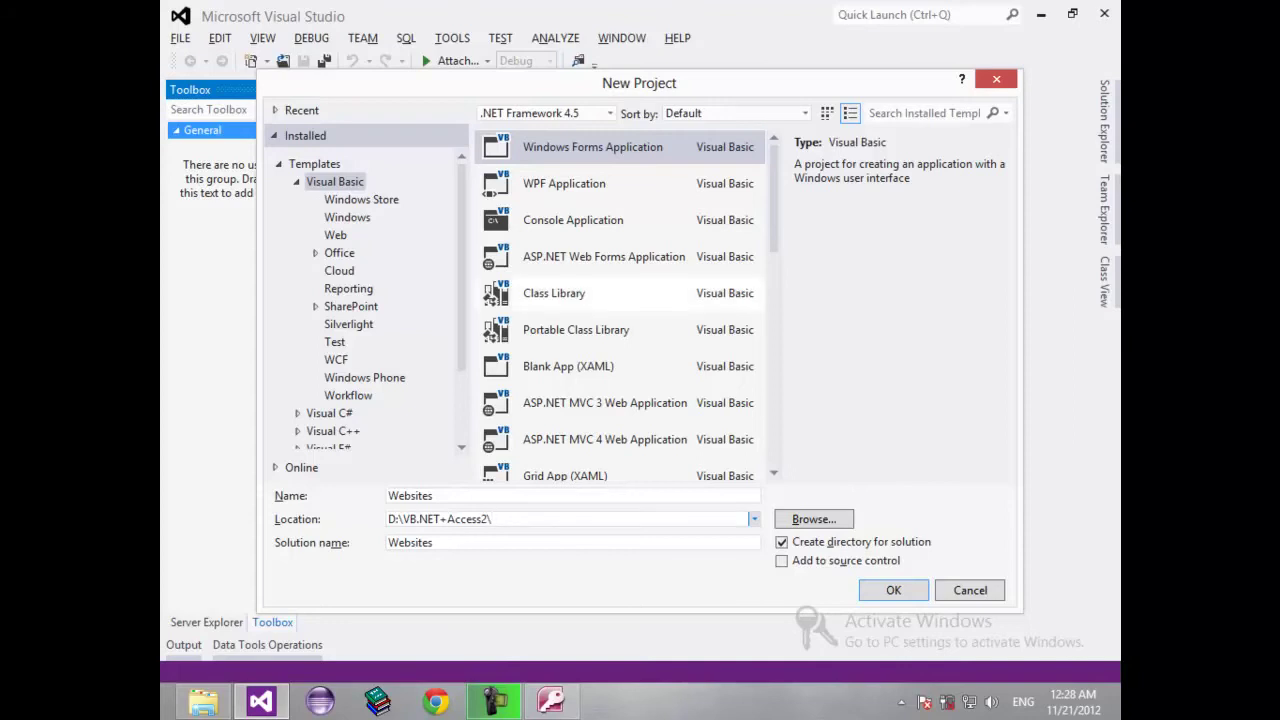
pyautogui.hotkey('shift', 'Tab')
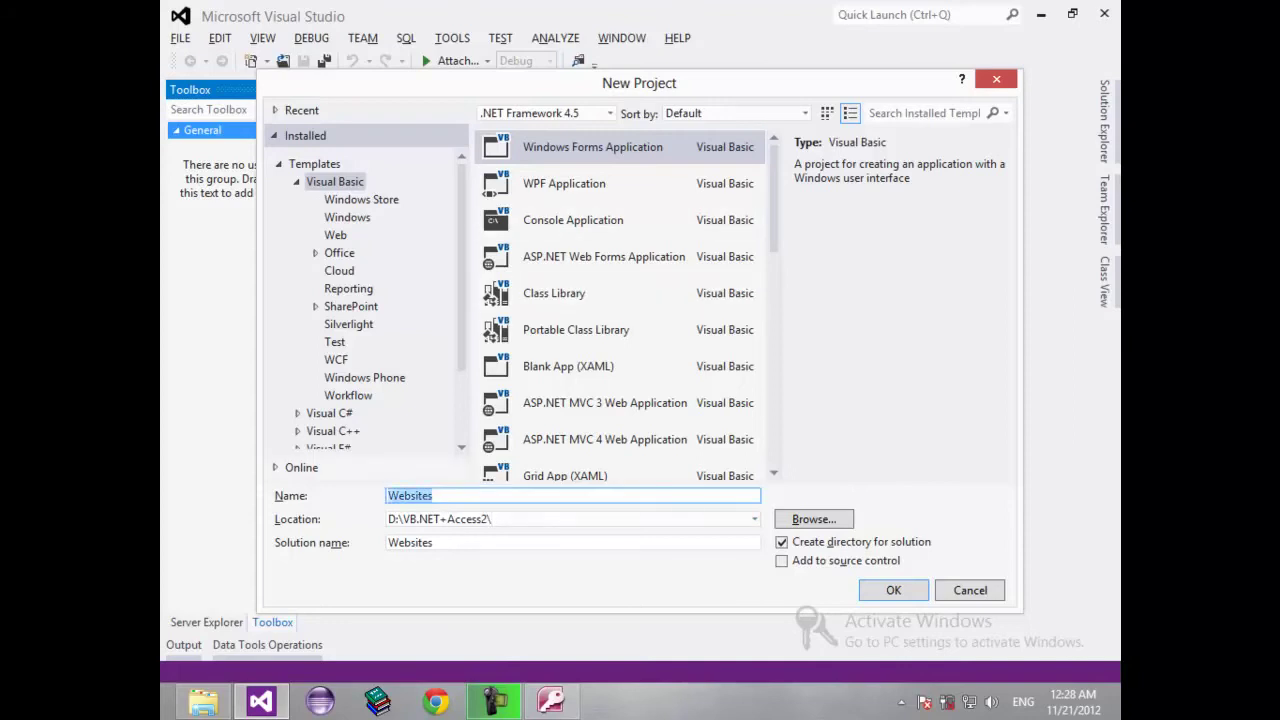
pyautogui.press('Return')
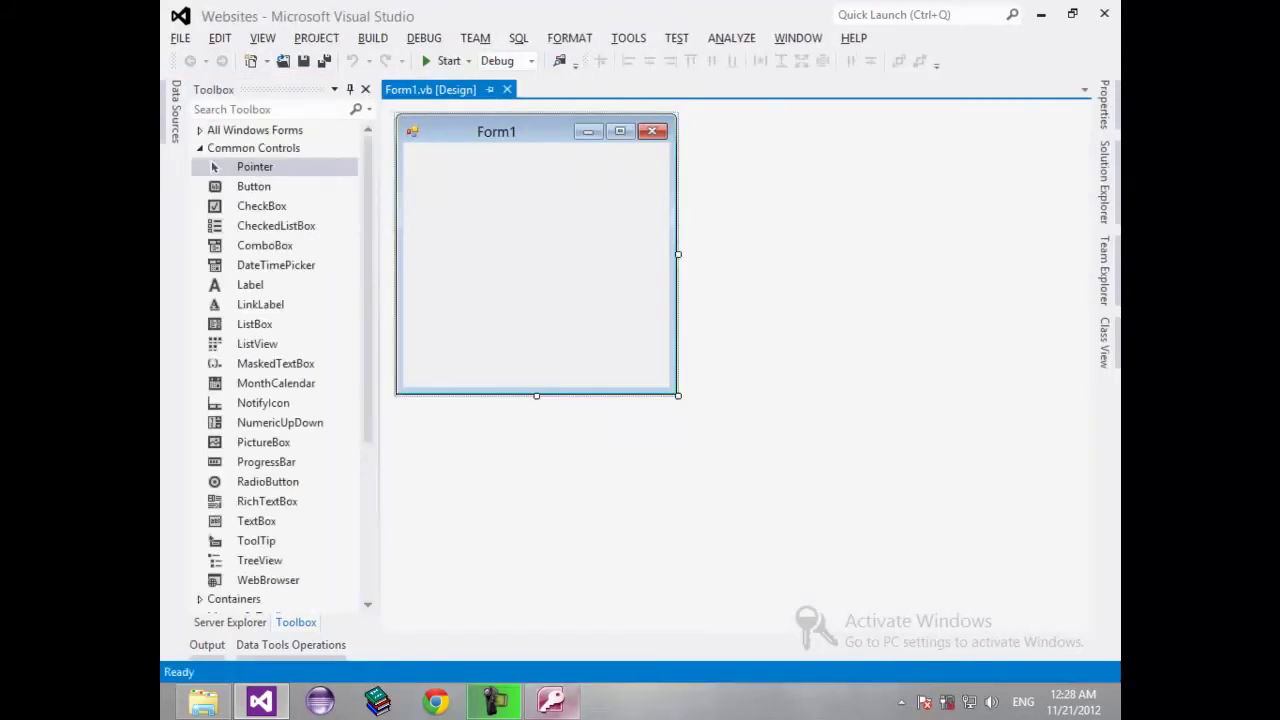
# - Switch to Microsoft Access and start a new blank database
pyautogui.click(551, 700)
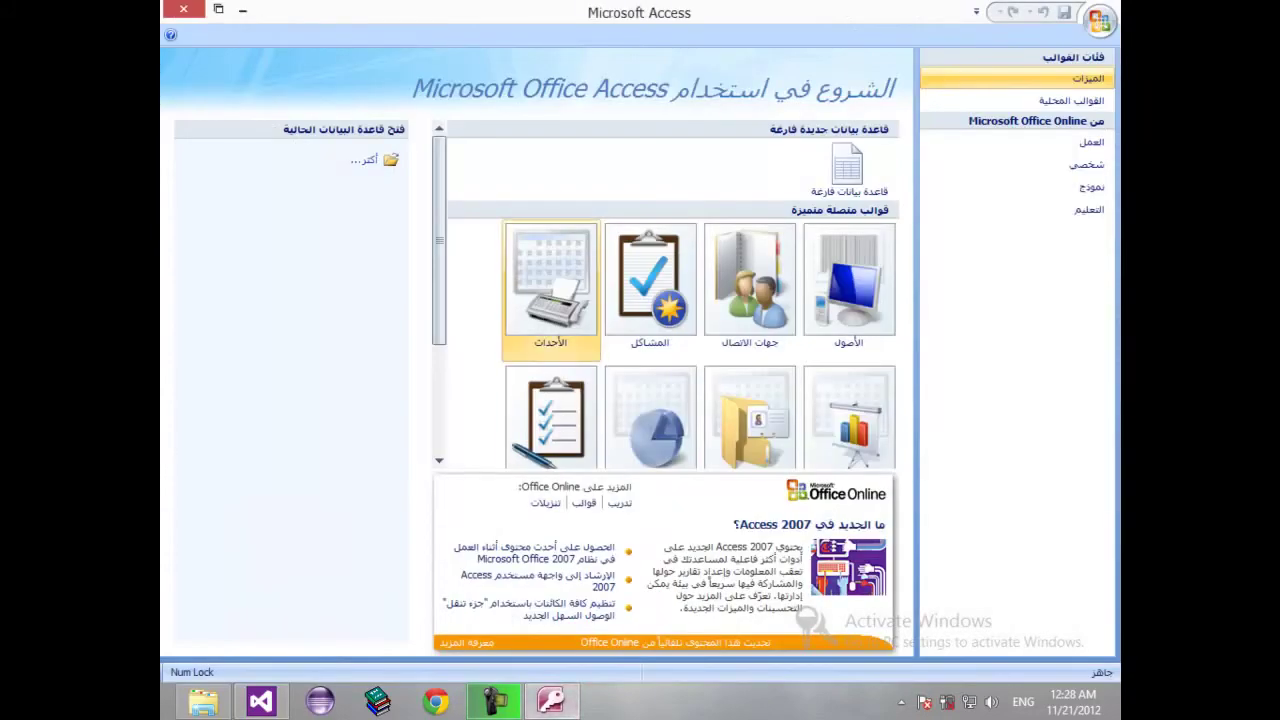
pyautogui.click(848, 168)
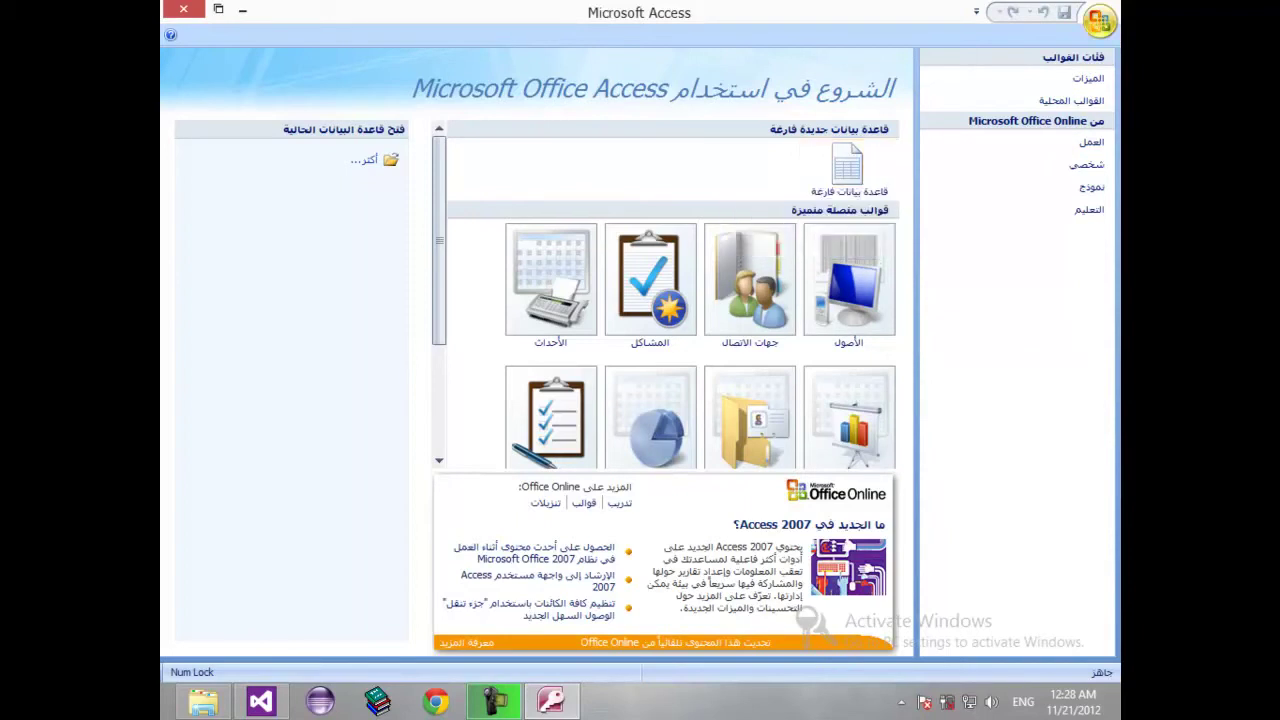
pyautogui.click(1099, 21)
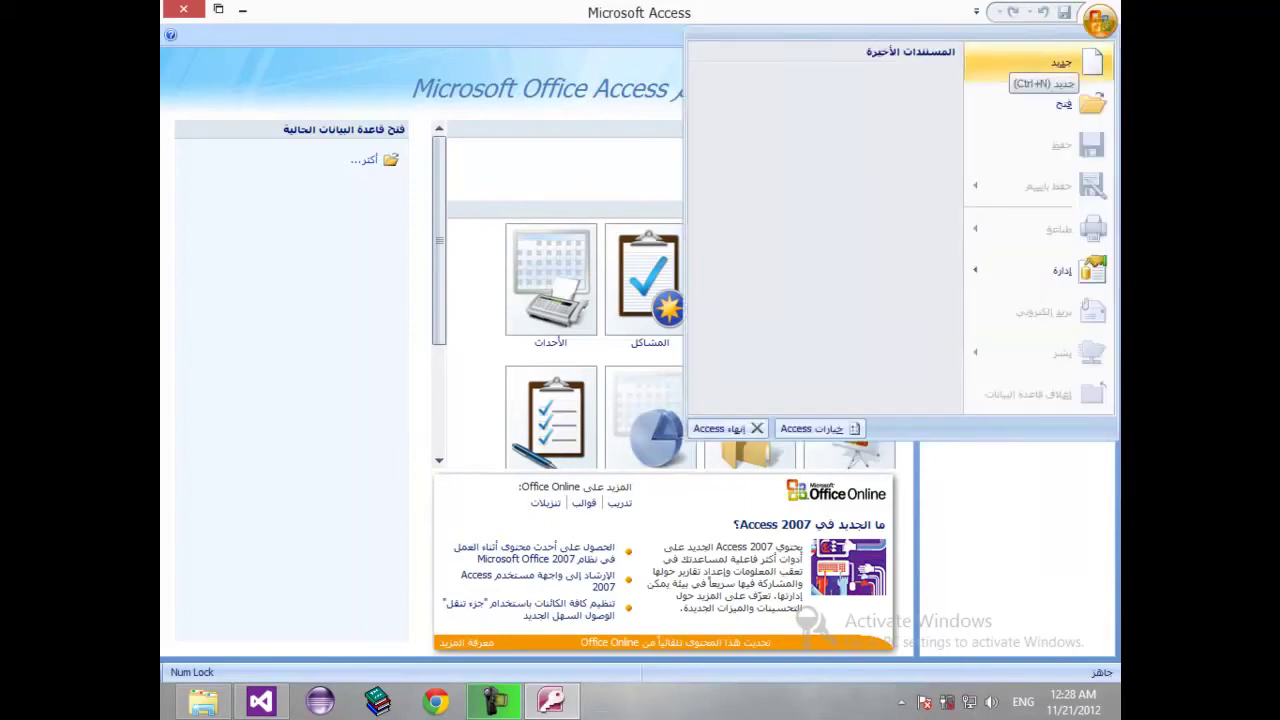
pyautogui.click(1060, 62)
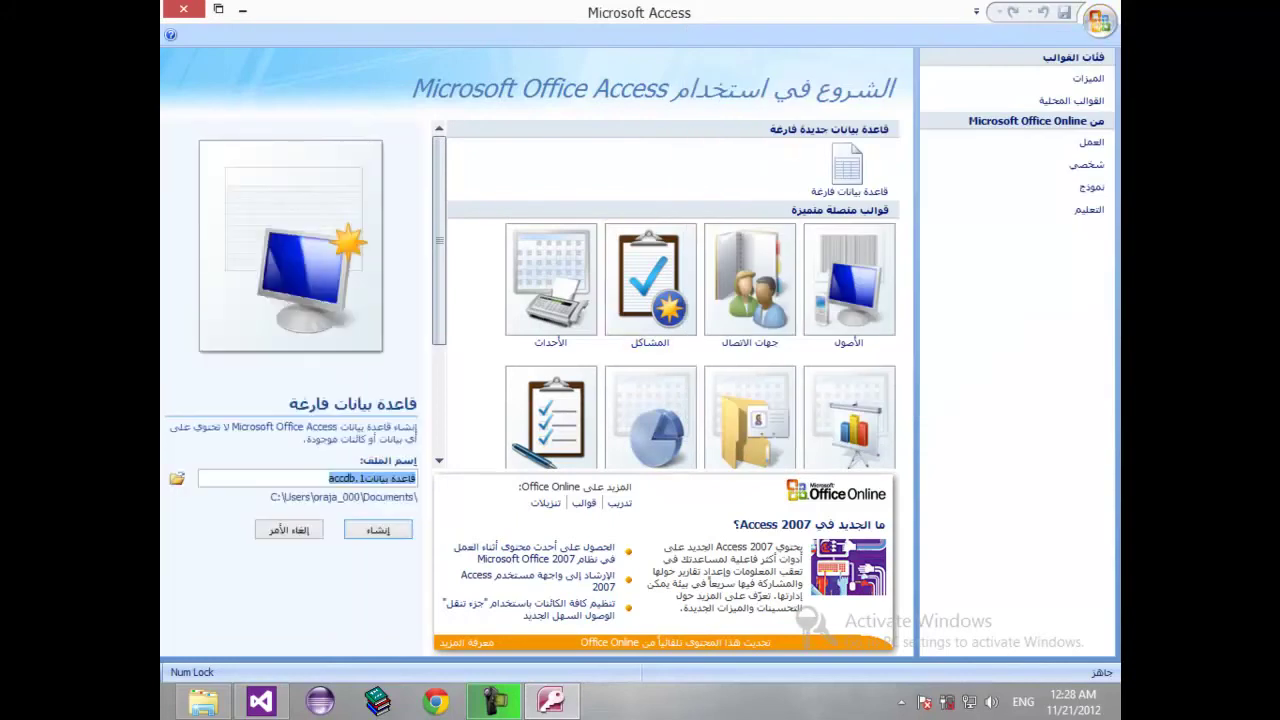
# - Browse for the new database's save location and open the VB.NET+Access2 folder on drive D
pyautogui.scroll(-1, 666, 295)
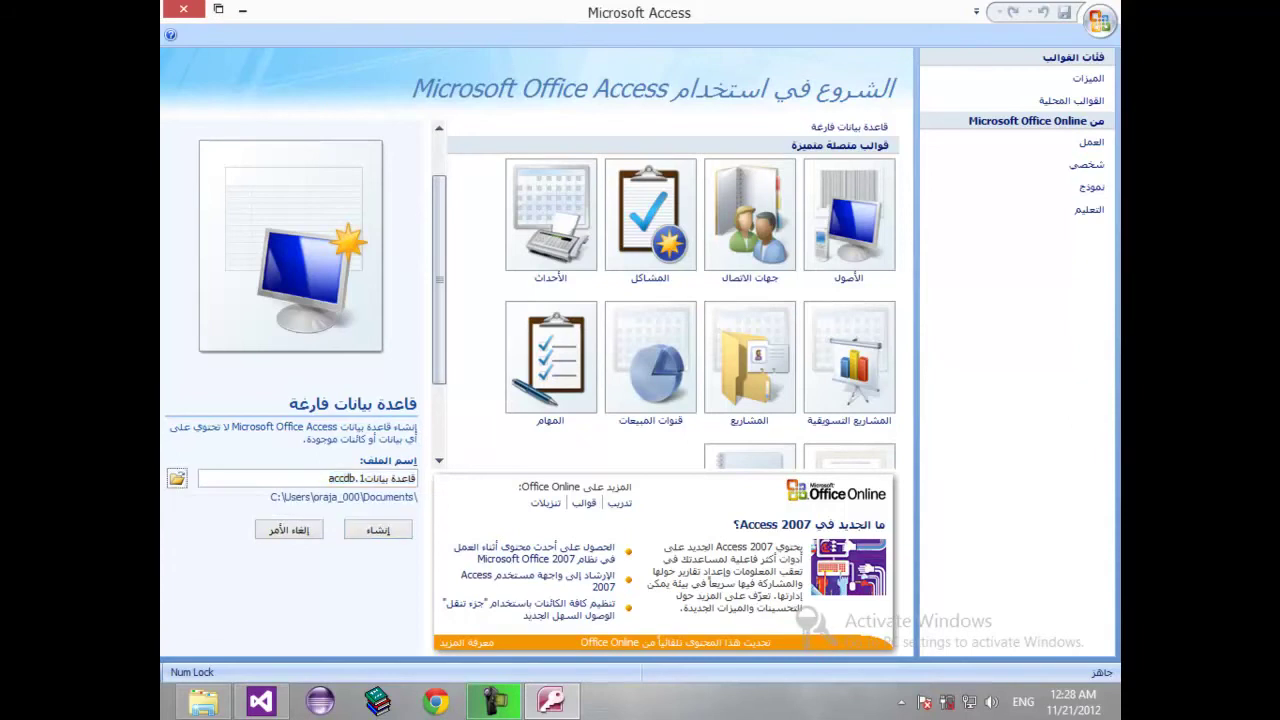
pyautogui.click(177, 478)
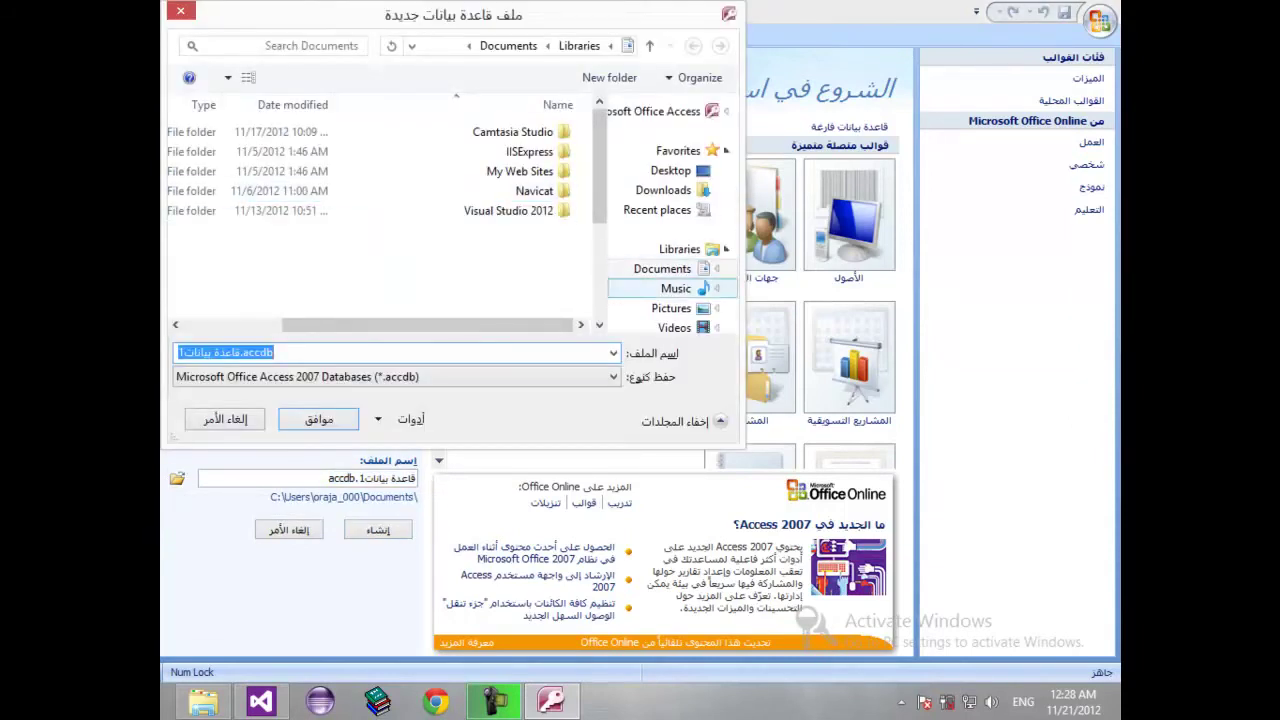
pyautogui.scroll(-3, 670, 280)
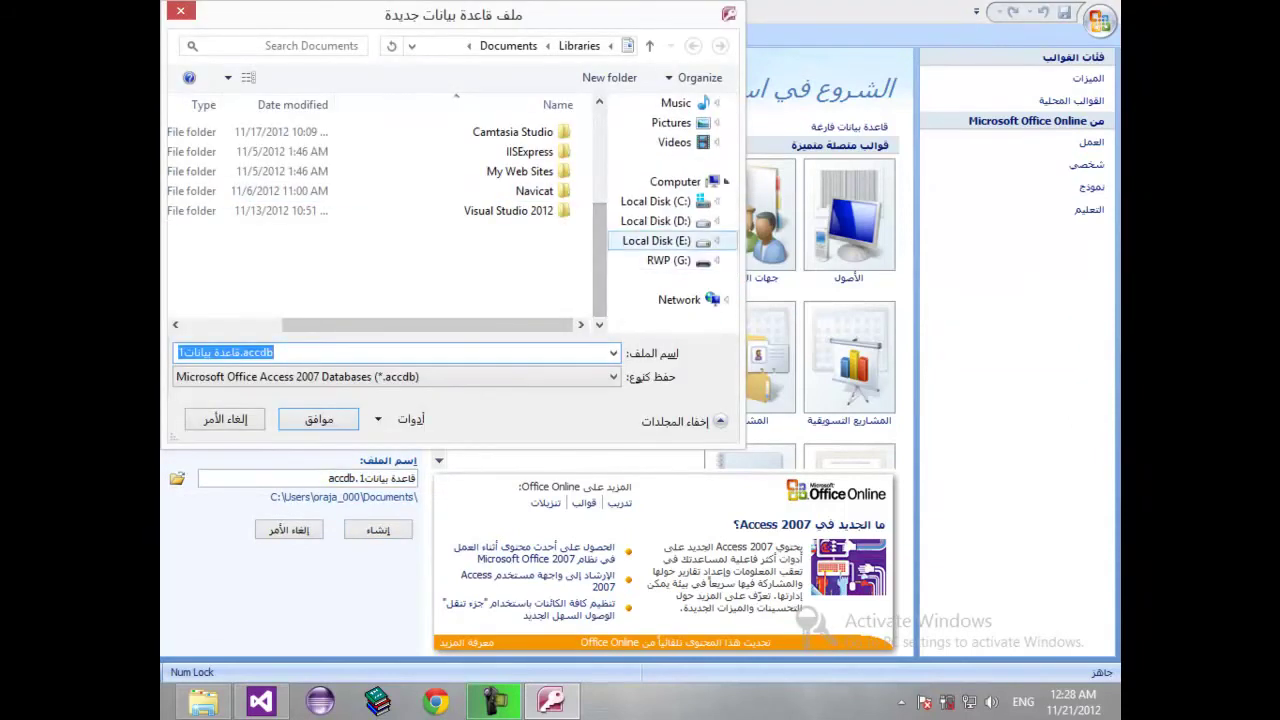
pyautogui.click(655, 221)
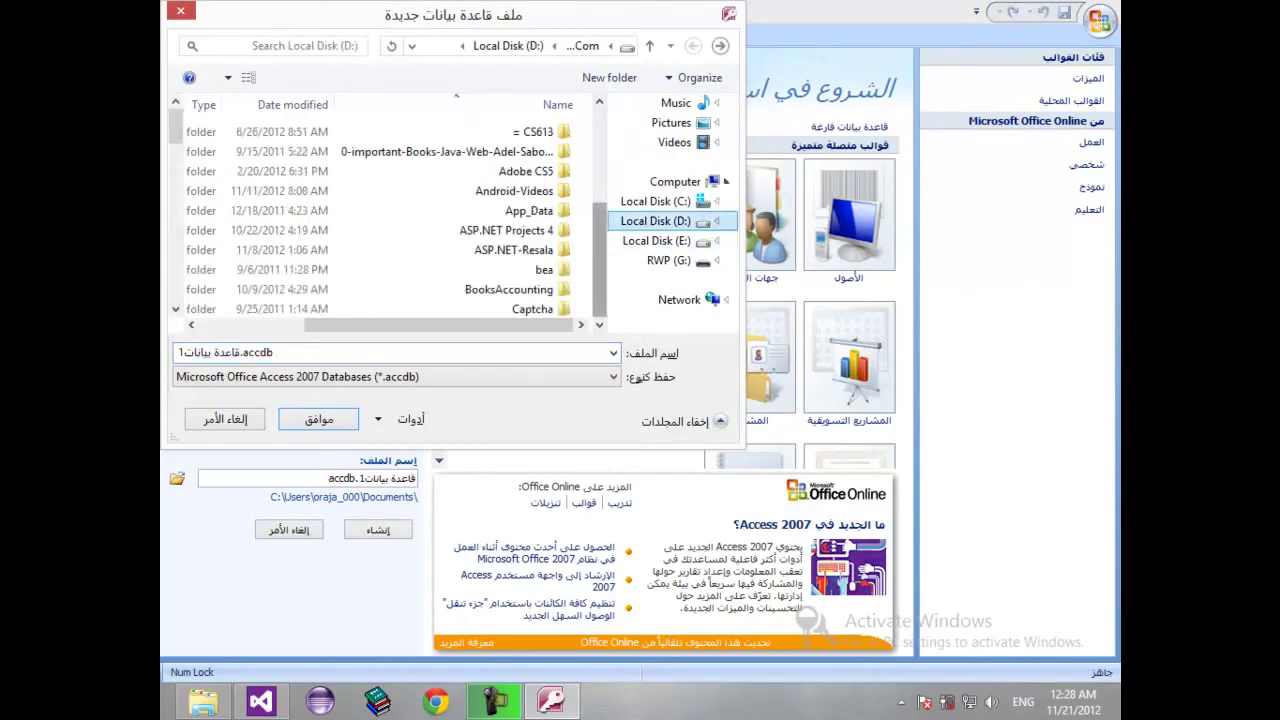
pyautogui.scroll(1, 666, 211)
pyautogui.click(528, 210)
pyautogui.press('v')
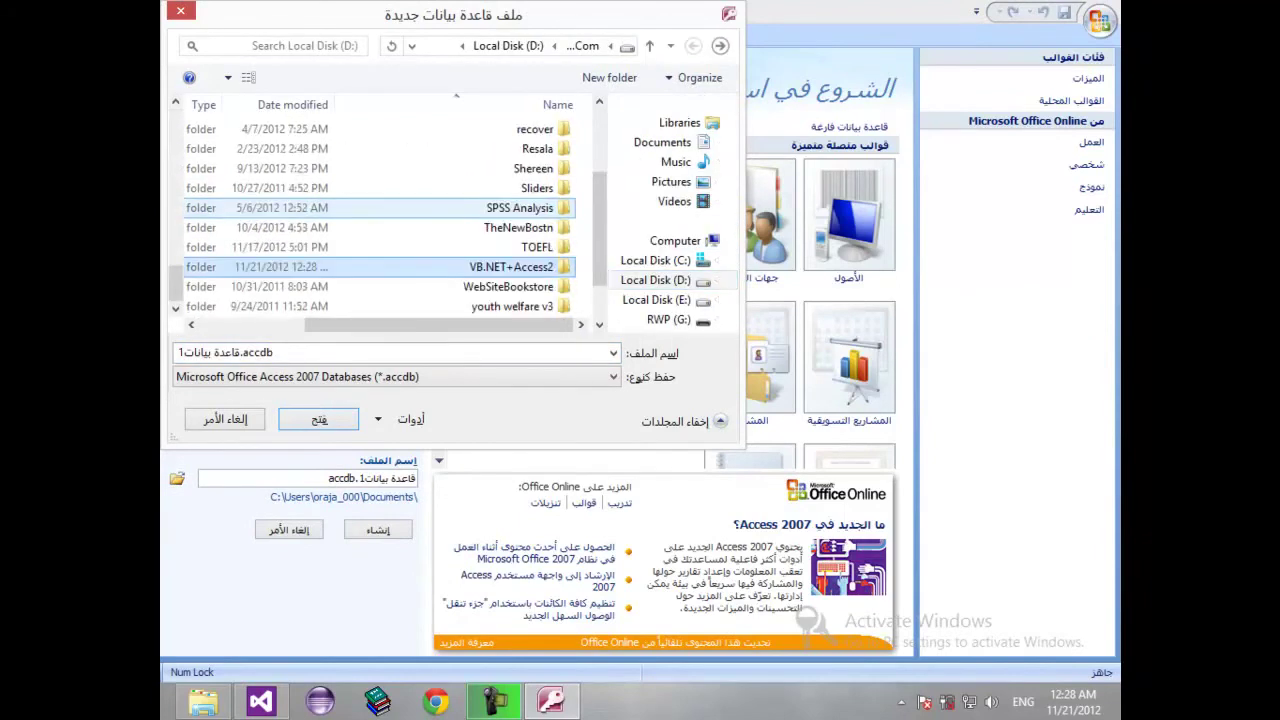
pyautogui.press('Return')
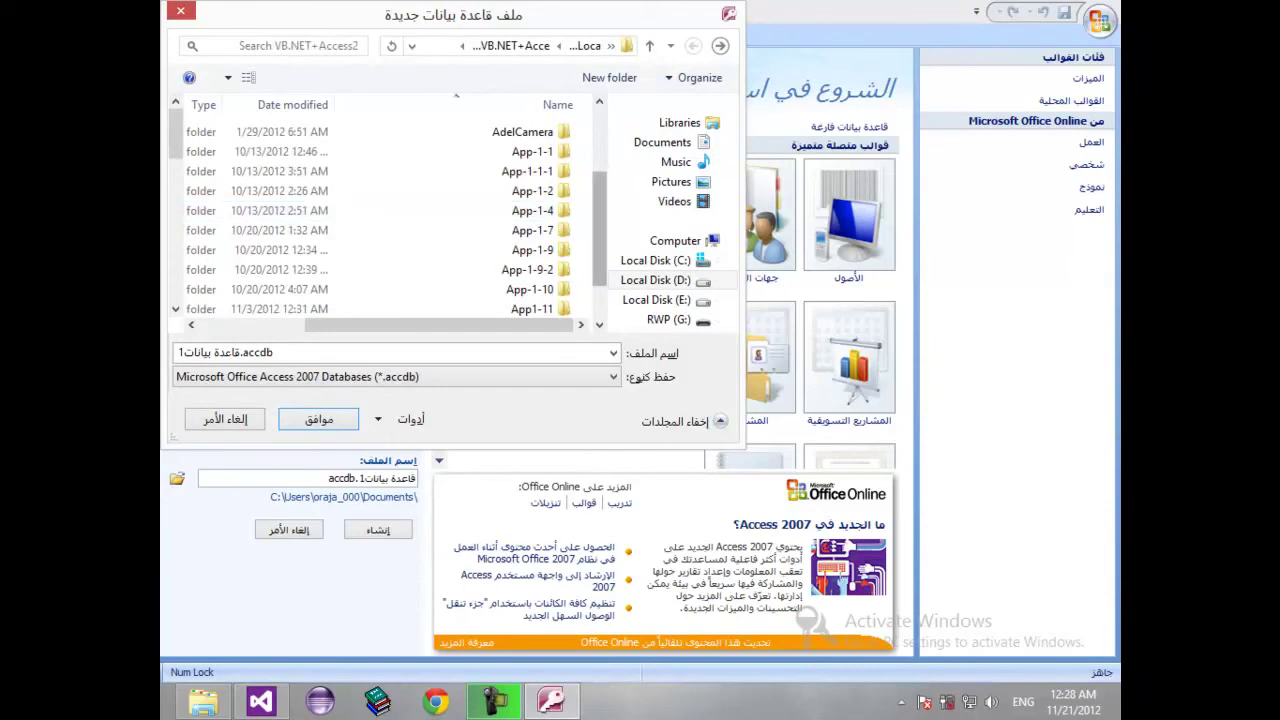
# - Open the project's Websites\Websites\bin\Debug folder as the database's save location
pyautogui.scroll(2, 666, 211)
pyautogui.scroll(1, 666, 211)
pyautogui.moveTo(175, 135); pyautogui.dragTo(175, 274)
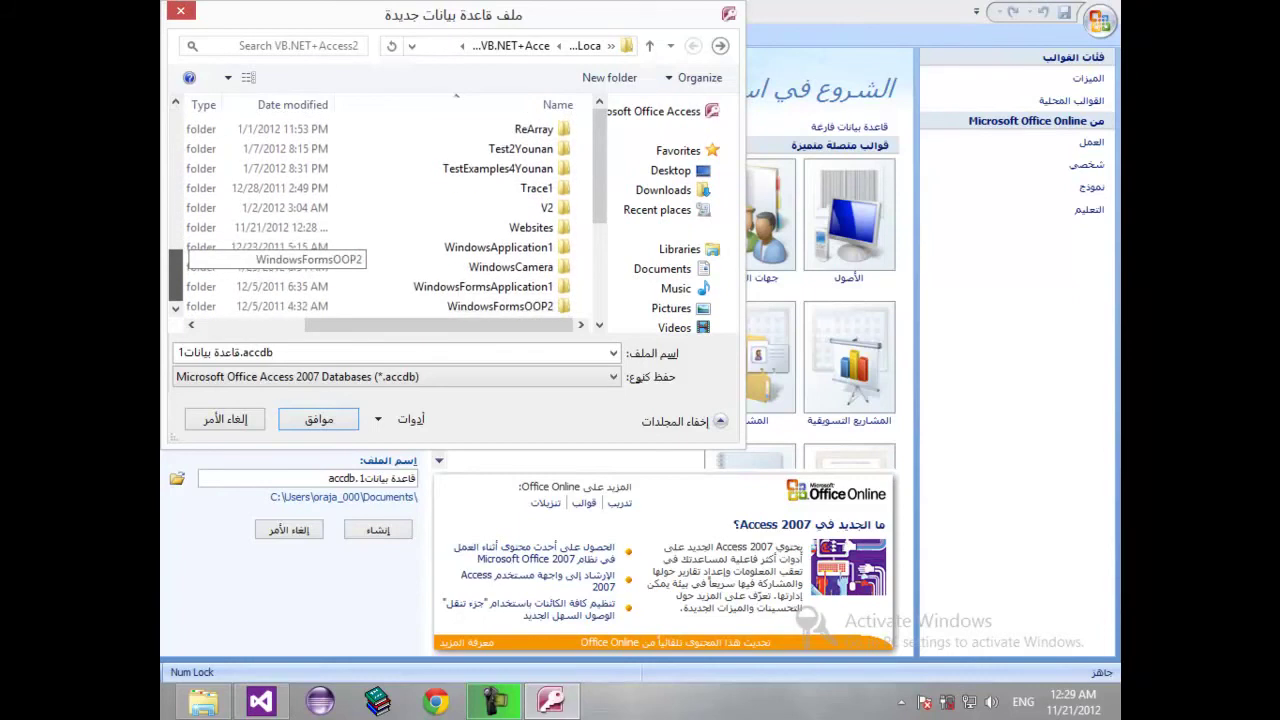
pyautogui.doubleClick(470, 226)
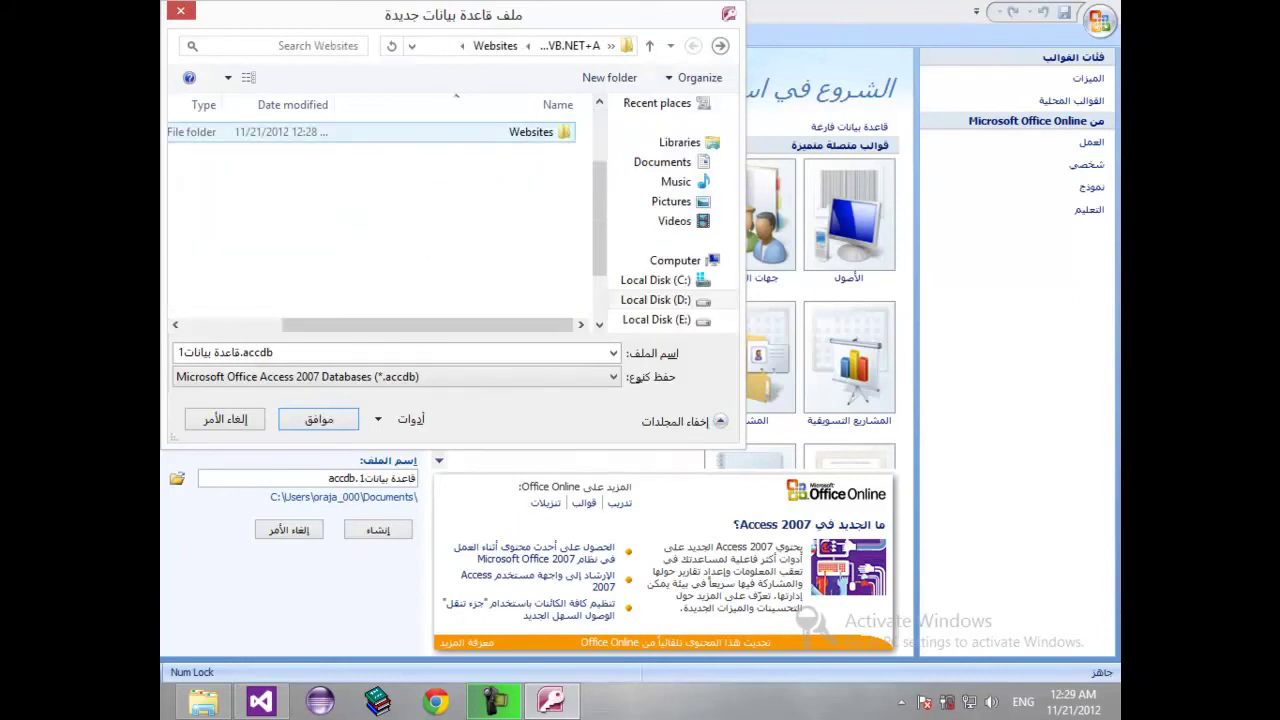
pyautogui.press('Return')
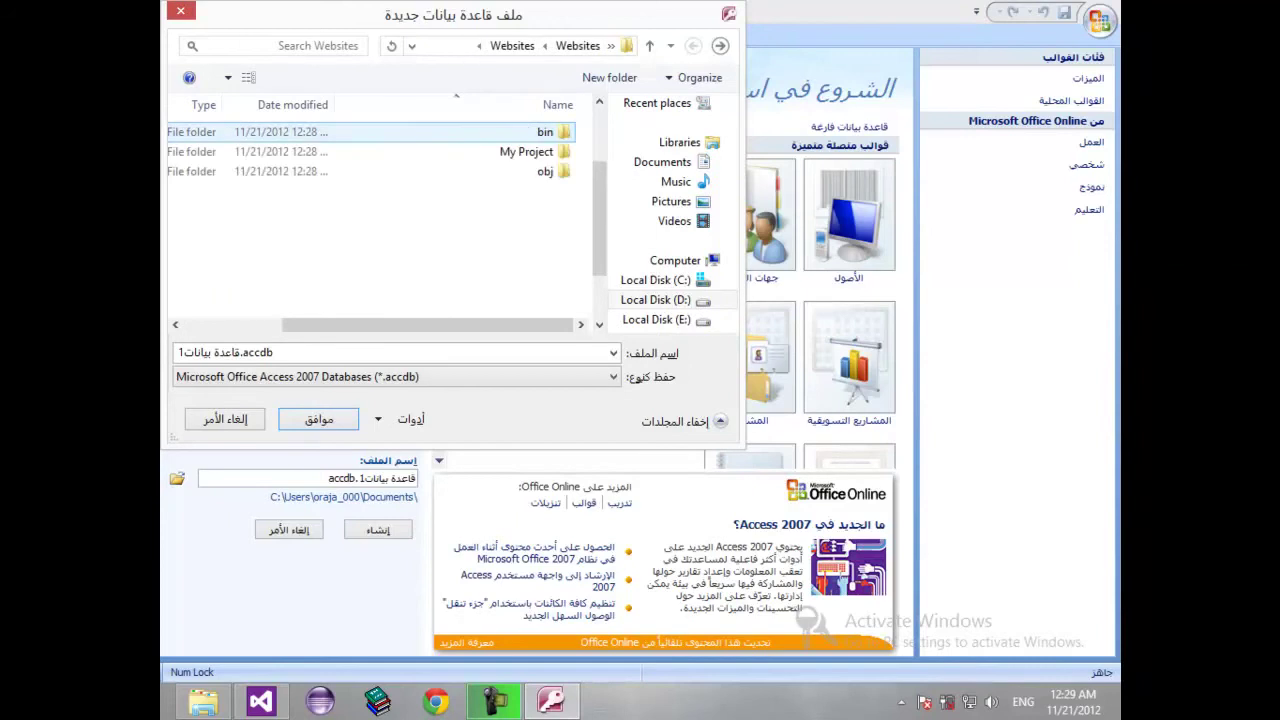
pyautogui.press('Return')
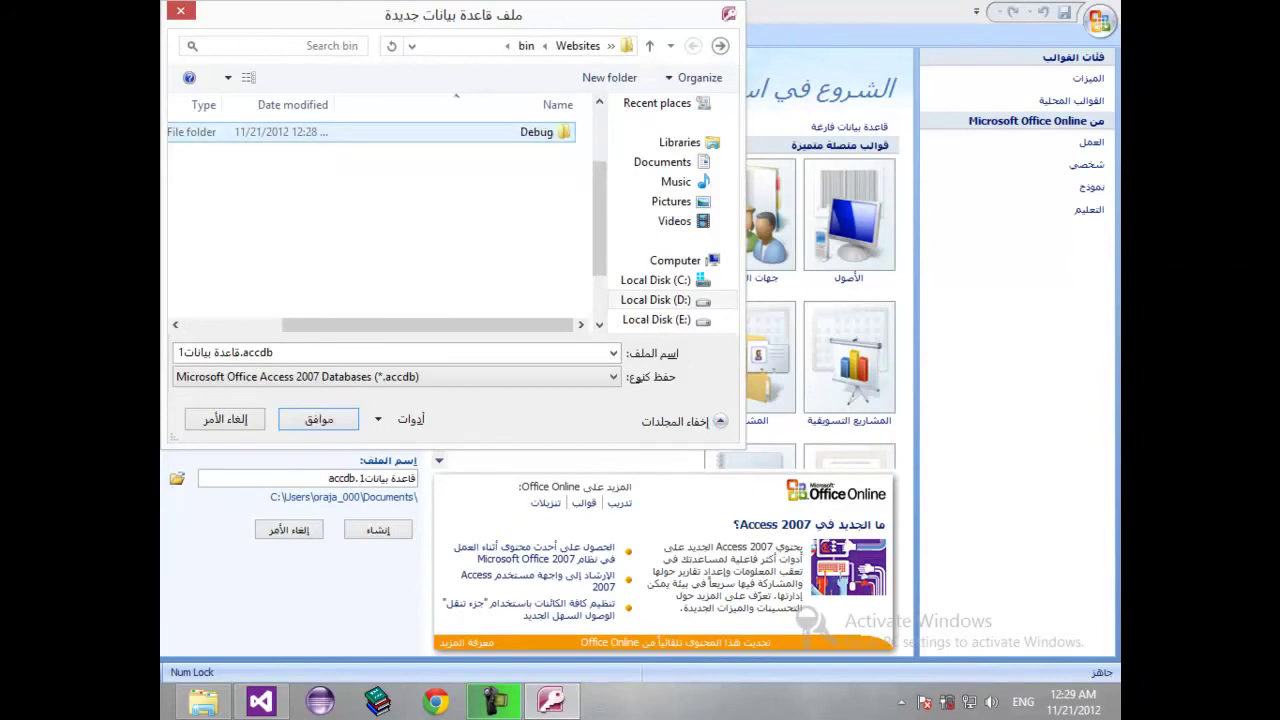
pyautogui.press('Return')
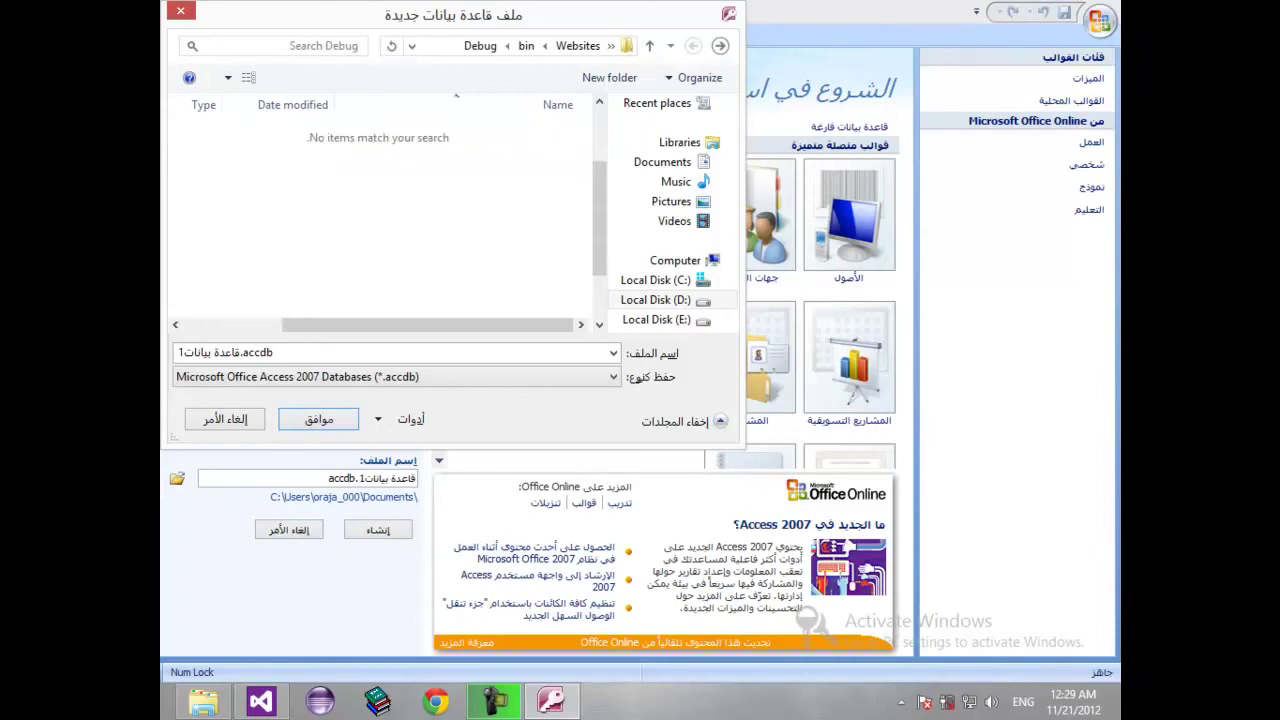
# - Name the database file Websites in Access 2007 format and create the database
pyautogui.press('Tab')
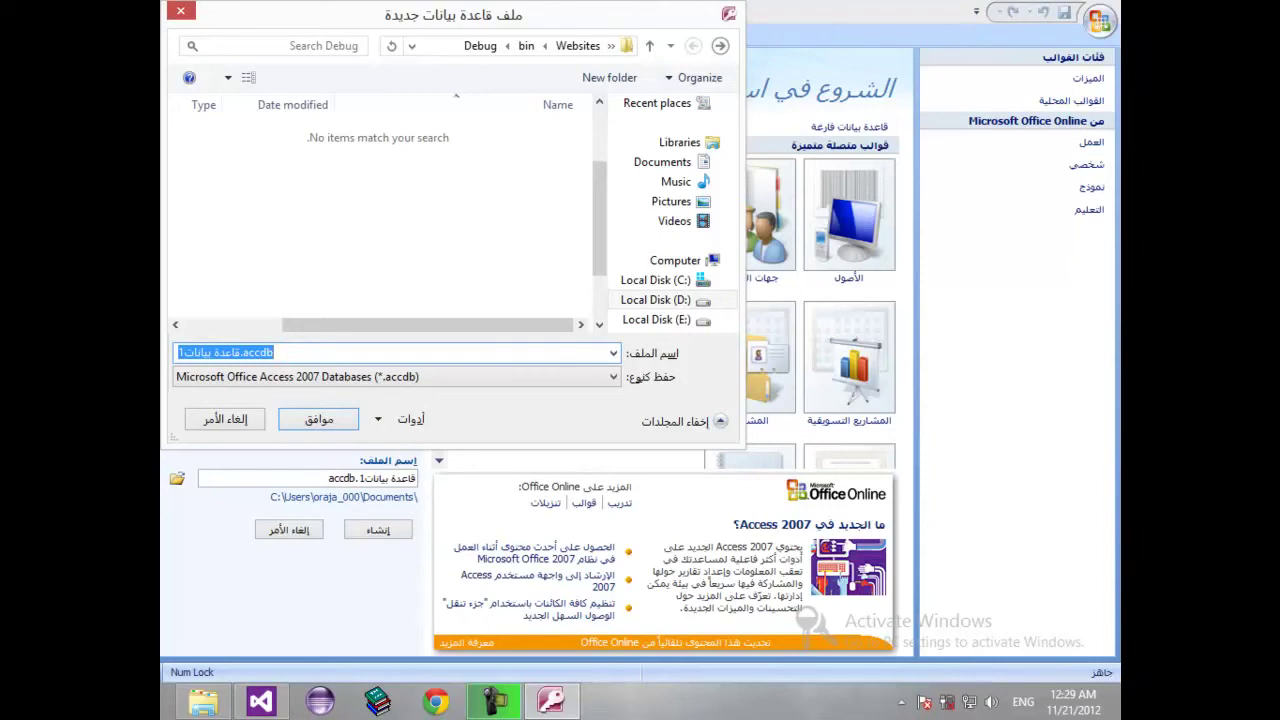
pyautogui.write('We')
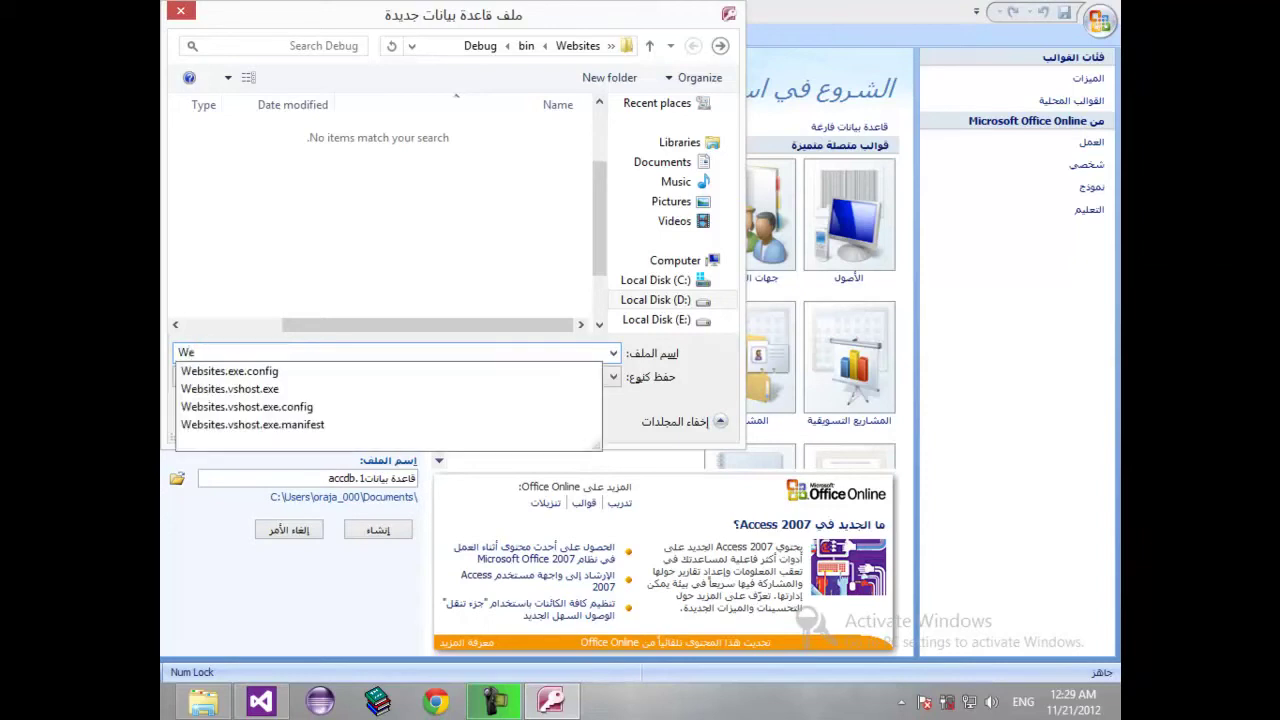
pyautogui.write('bsites')
pyautogui.press('Escape')
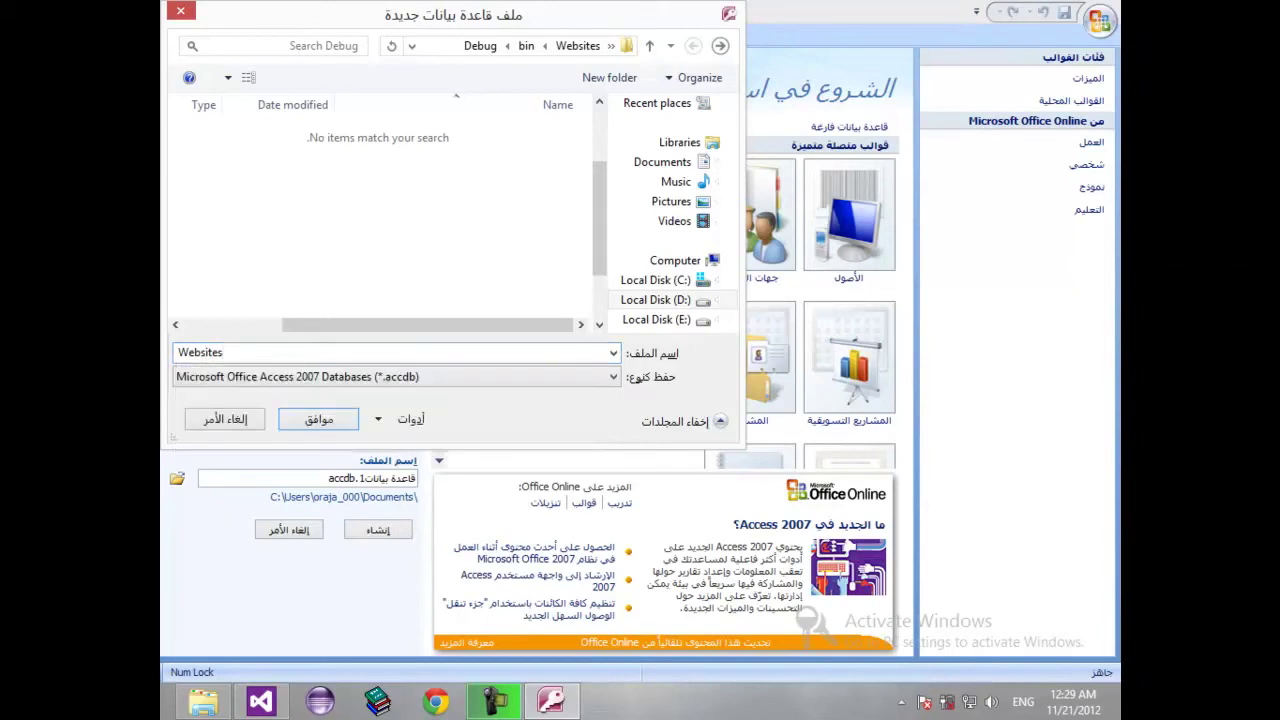
pyautogui.press('Return')
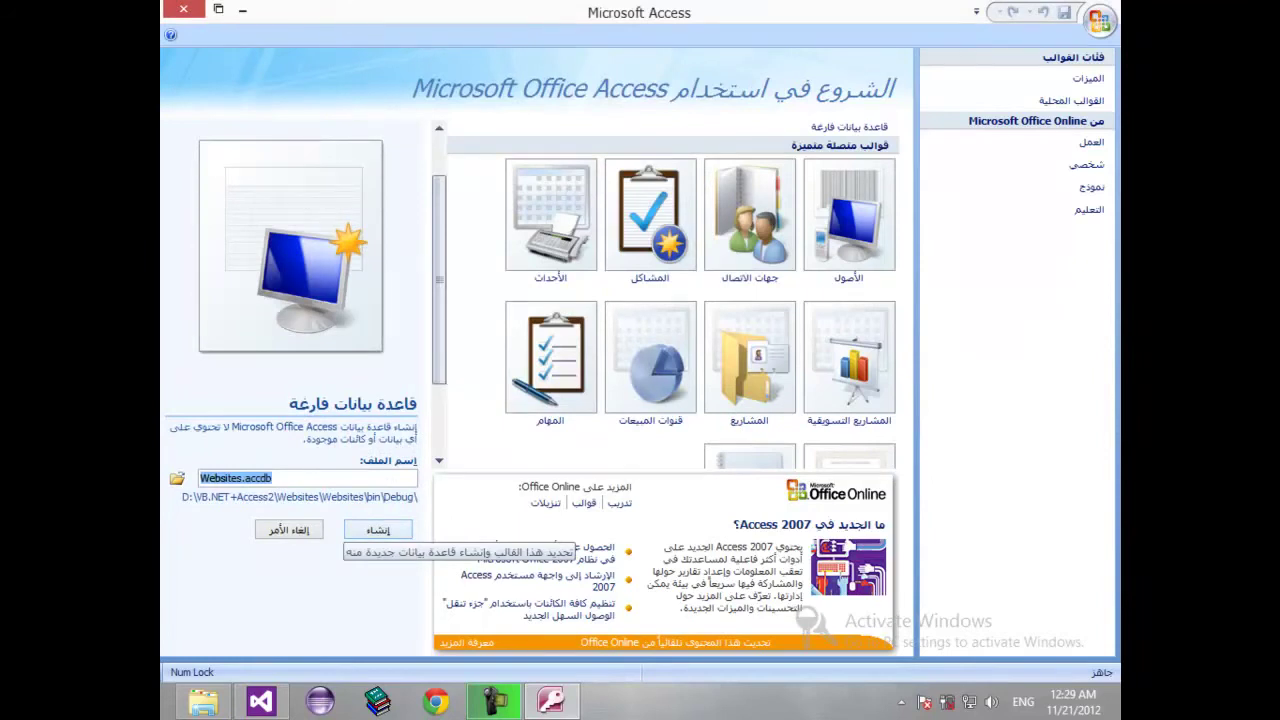
pyautogui.click(378, 530)
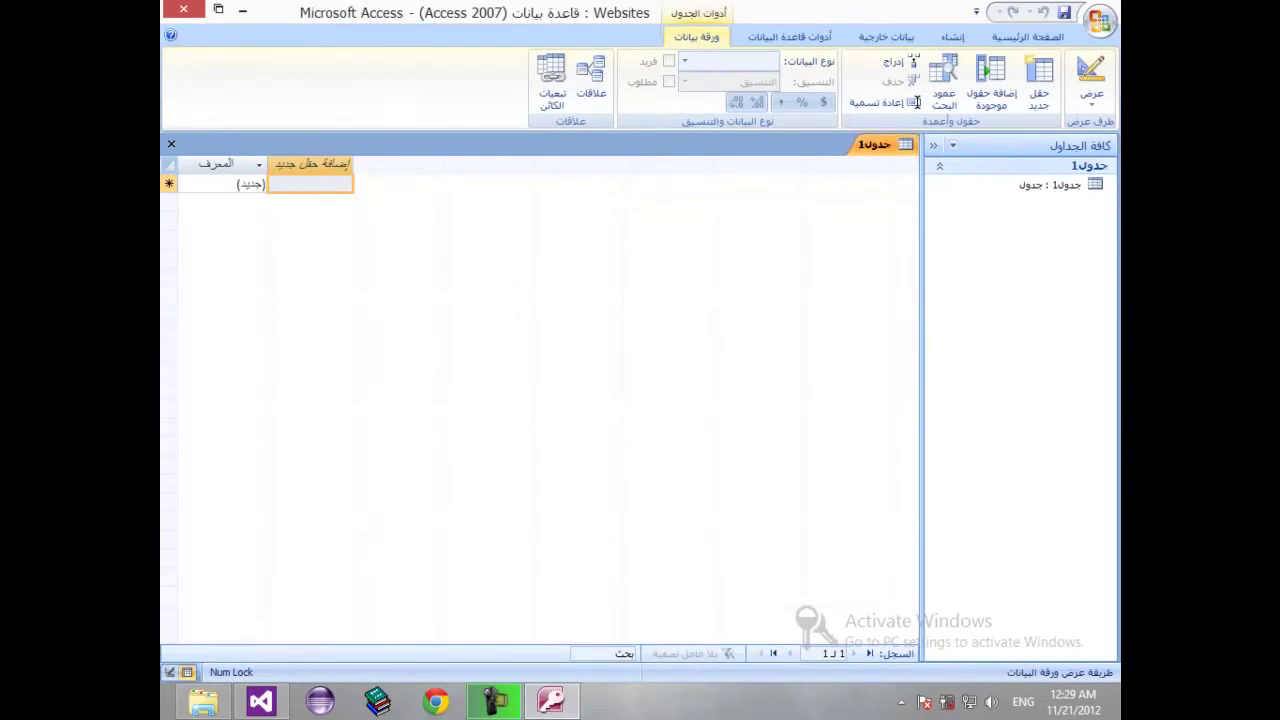
# - Close the default table without keeping it and create a new blank table in Design view
pyautogui.rightClick(873, 144)
pyautogui.click(800, 182)
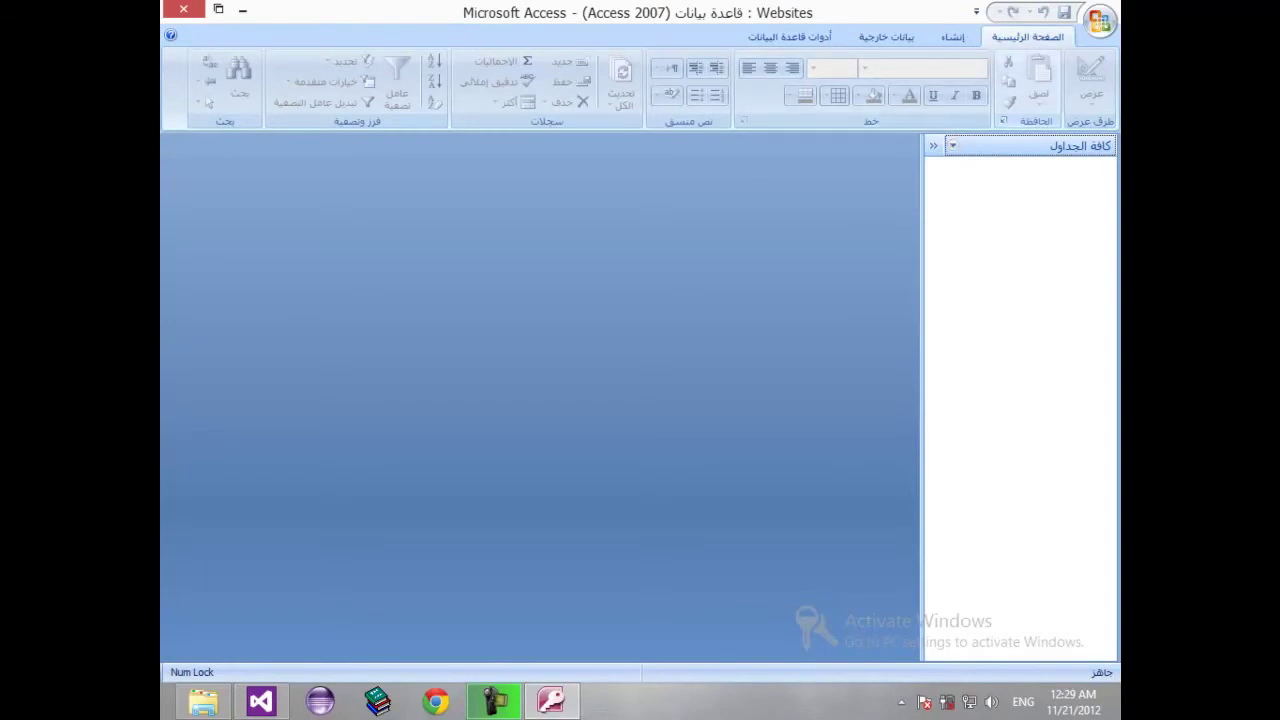
pyautogui.click(952, 36)
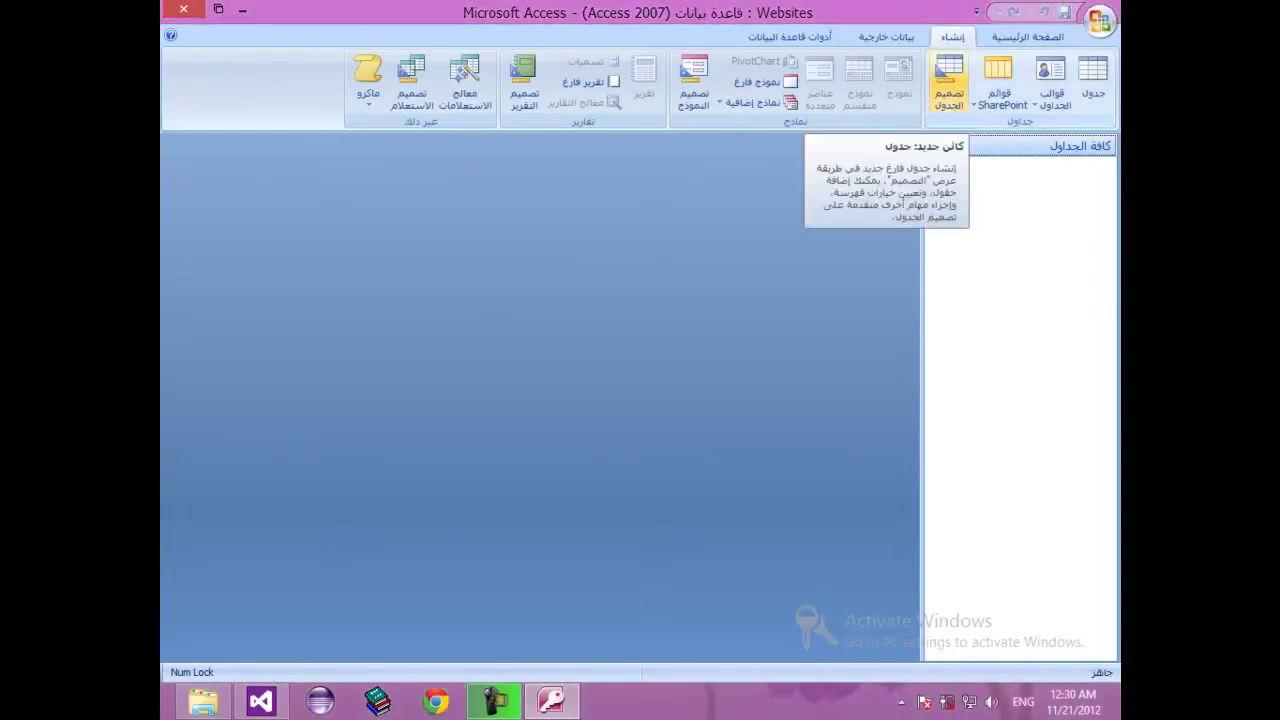
pyautogui.click(948, 82)
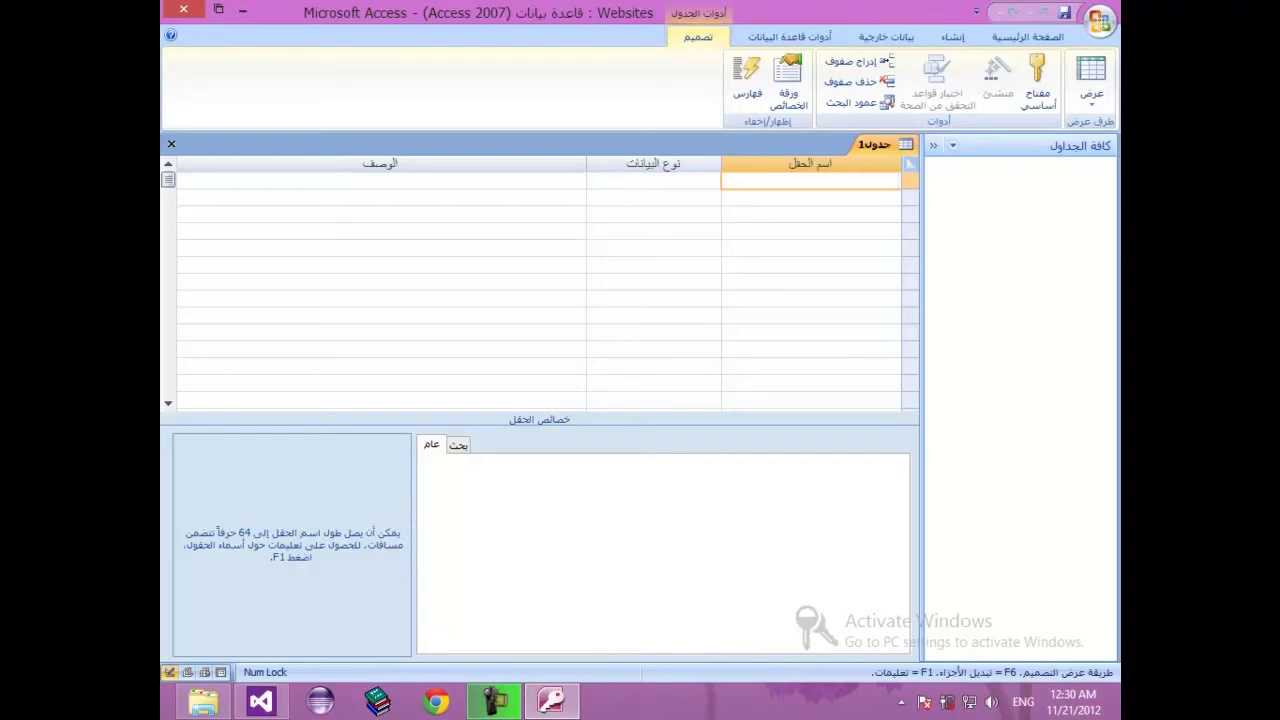
# - Define the first field as SiteName with the Text data type and a field size of 50
pyautogui.write('SiteName')
pyautogui.press('Tab')
pyautogui.click(700, 181)
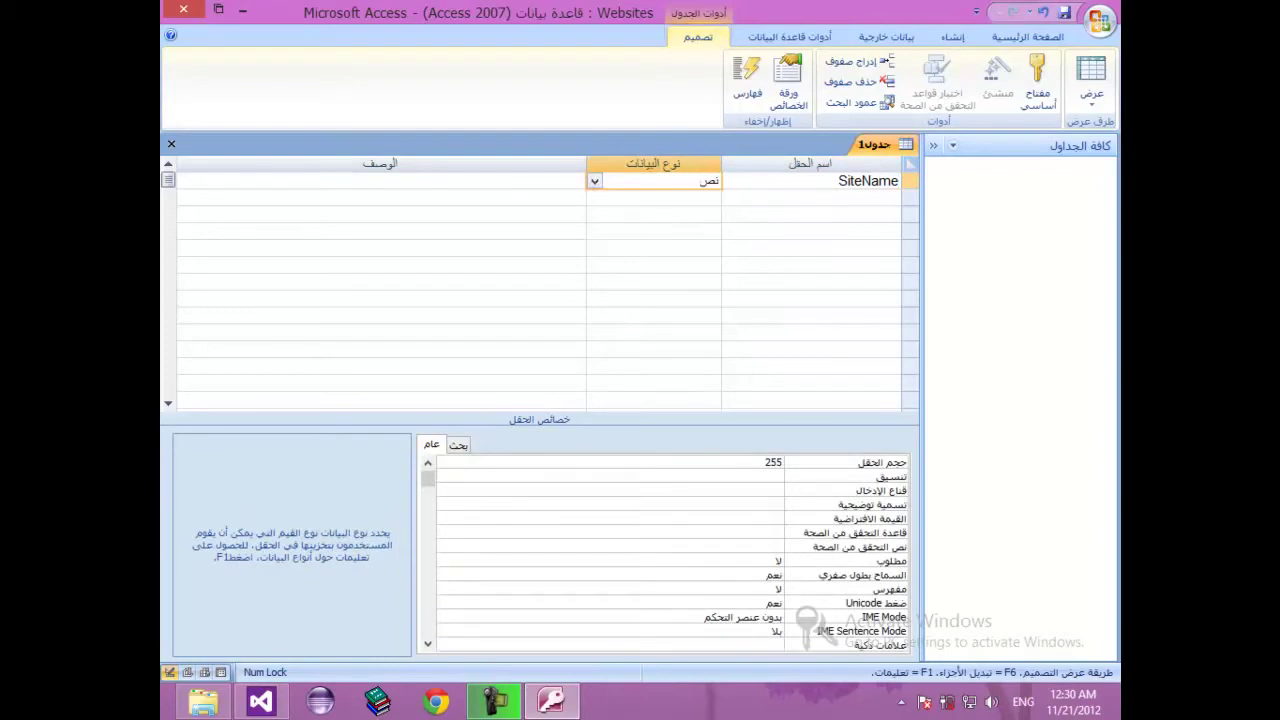
pyautogui.press('F6')
pyautogui.write('50')
# - Add two Text fields named URL and Description below the SiteName field
pyautogui.click(810, 197)
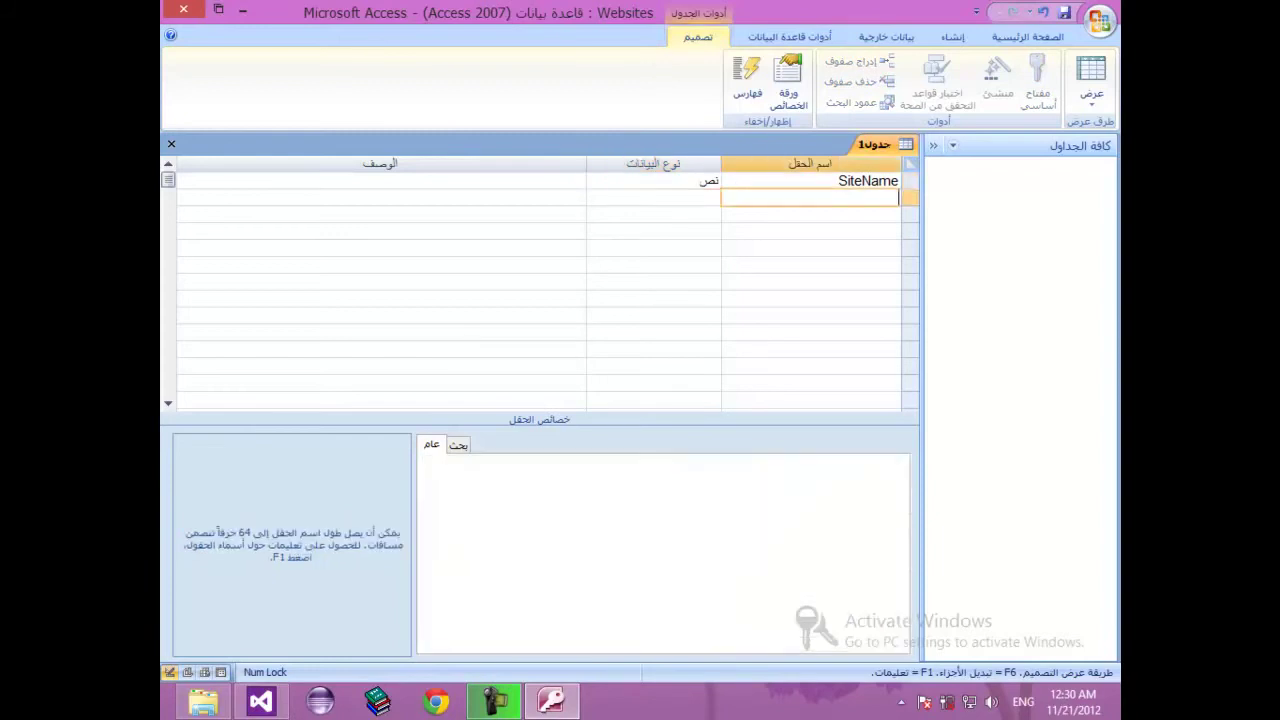
pyautogui.write('URL')
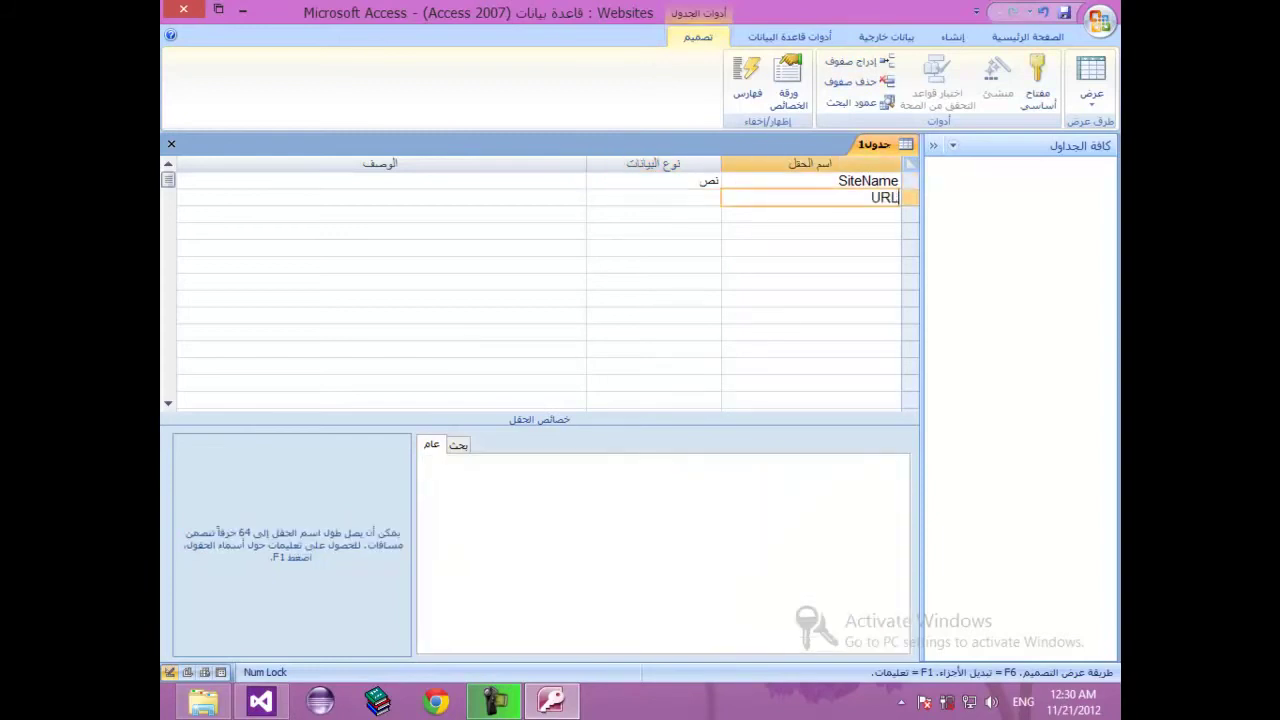
pyautogui.press('Tab')
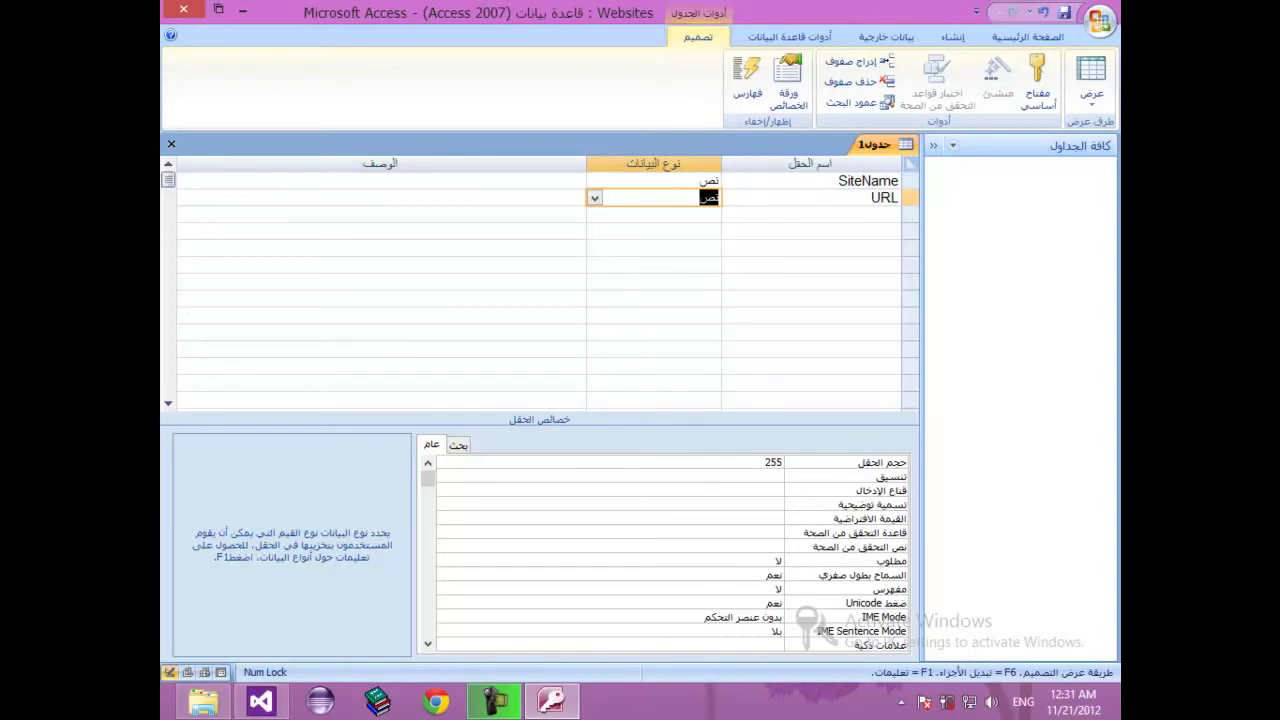
pyautogui.hotkey('shift', 'Tab')
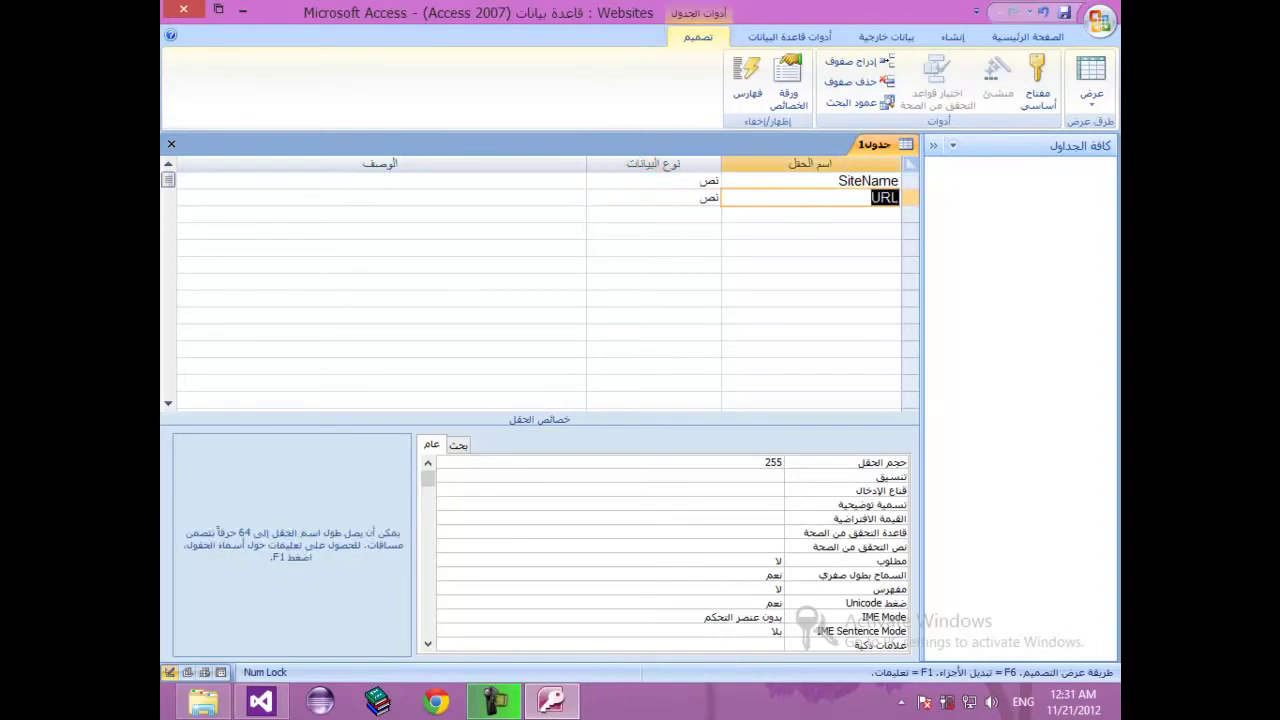
pyautogui.press('Tab')
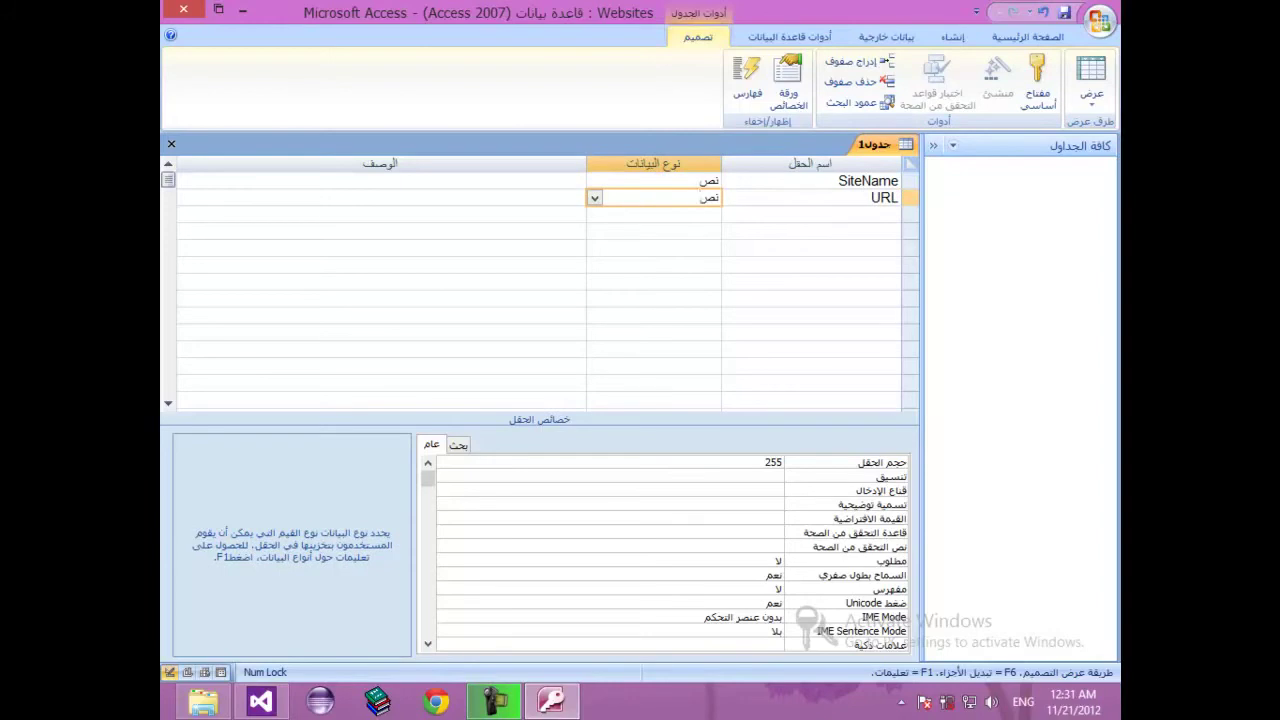
pyautogui.press('Return')
pyautogui.press('Return')
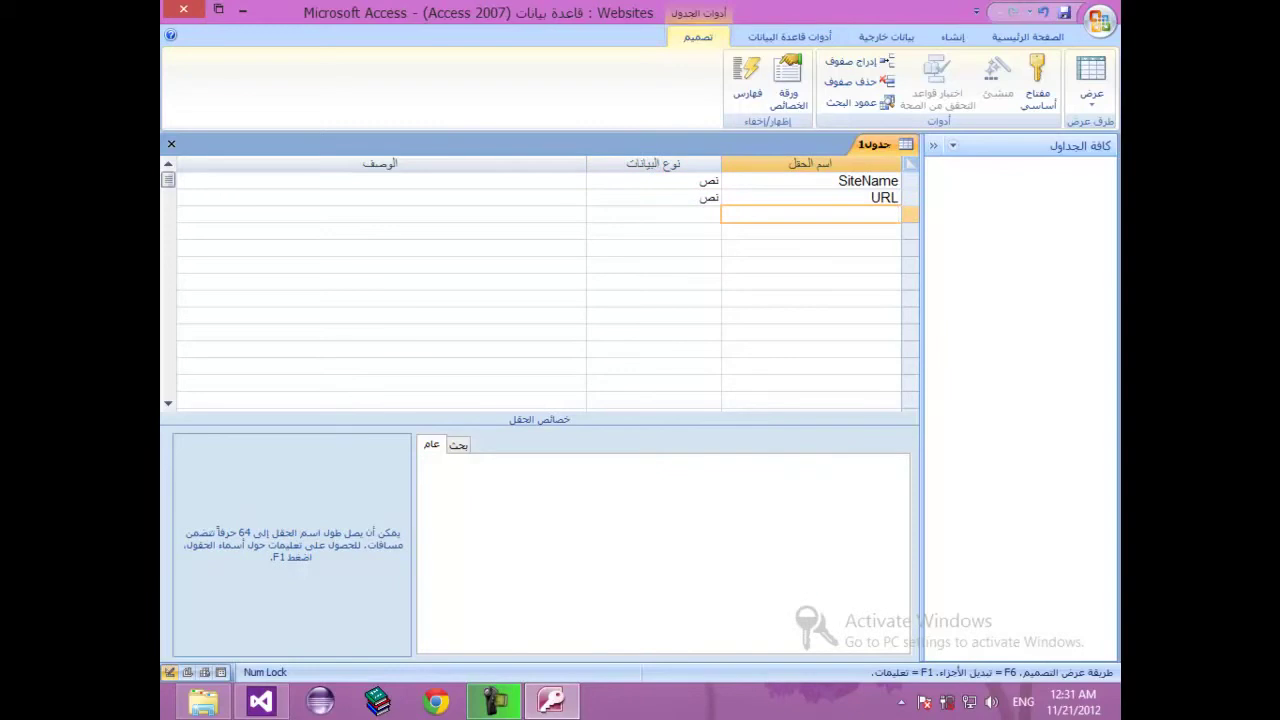
pyautogui.write('Description')
pyautogui.press('Return')
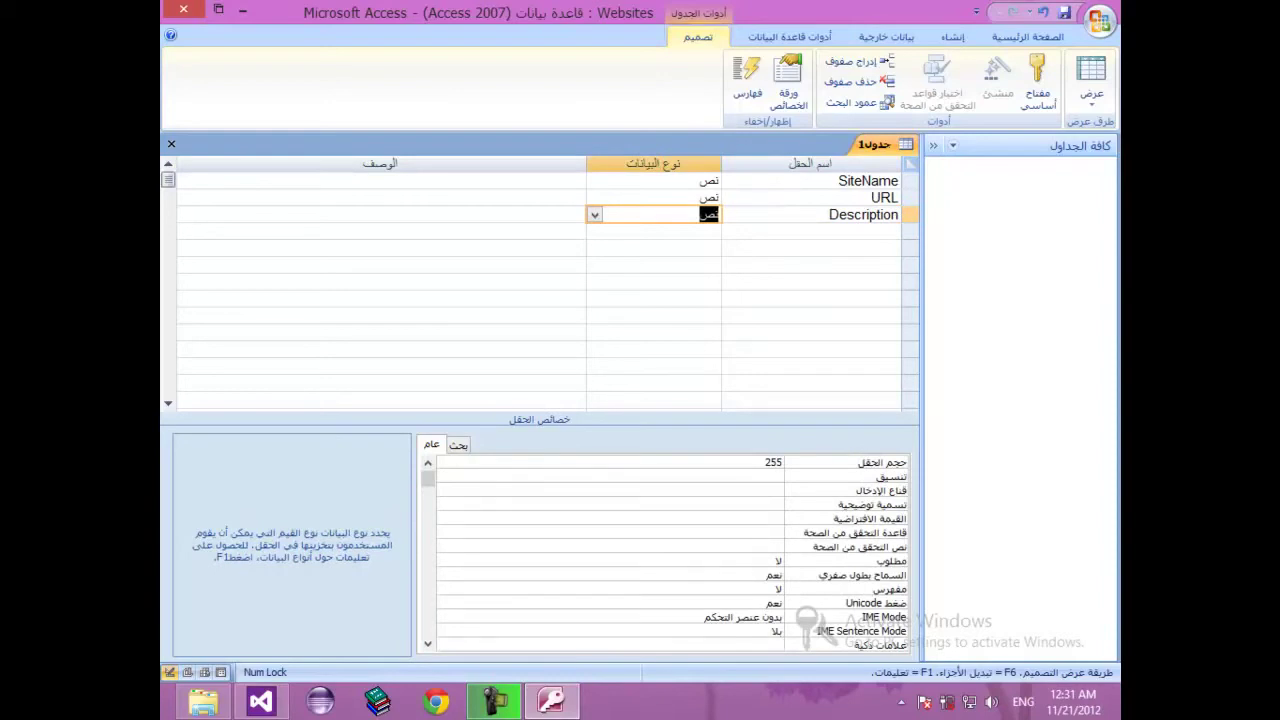
# - Add a Text field named UserAcc below the Description field
pyautogui.click(810, 231)
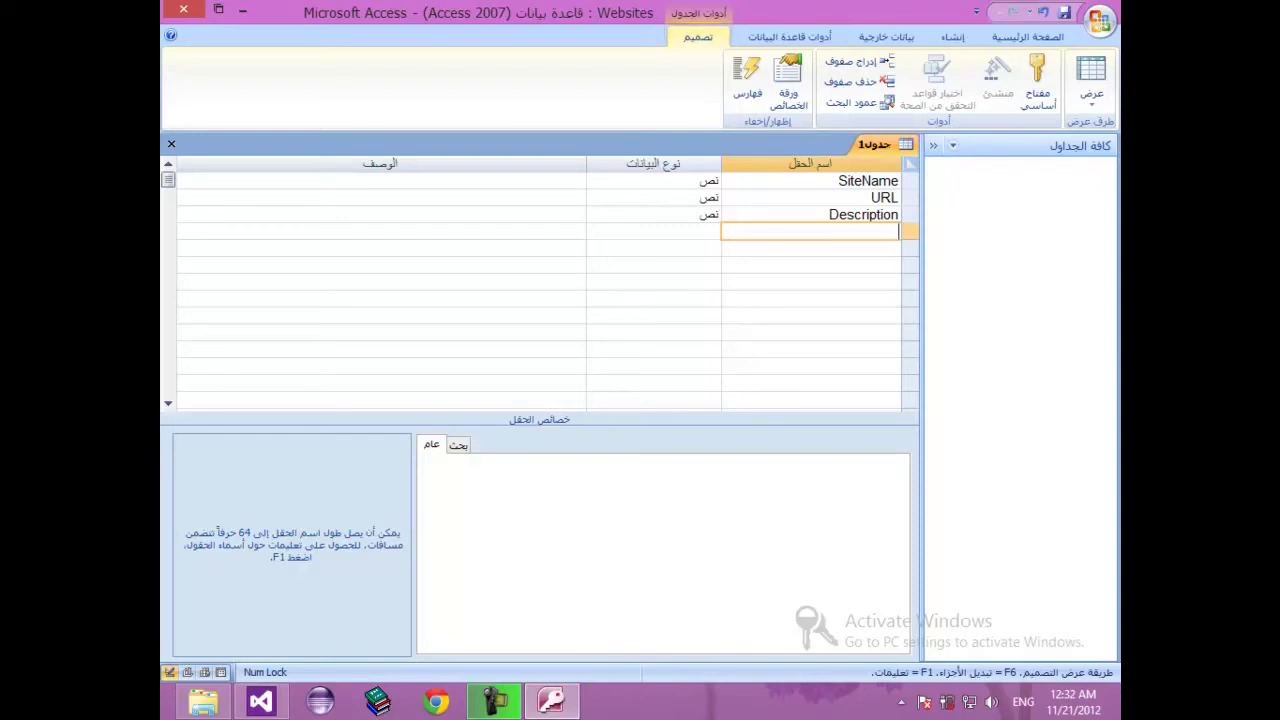
pyautogui.write('User')
pyautogui.press('BackSpace')
pyautogui.press('BackSpace')
pyautogui.press('BackSpace')
pyautogui.press('BackSpace')
pyautogui.write('Acc')
pyautogui.press('BackSpace')
pyautogui.press('BackSpace')
pyautogui.press('BackSpace')
pyautogui.write('UserAcc')
pyautogui.press('Tab')
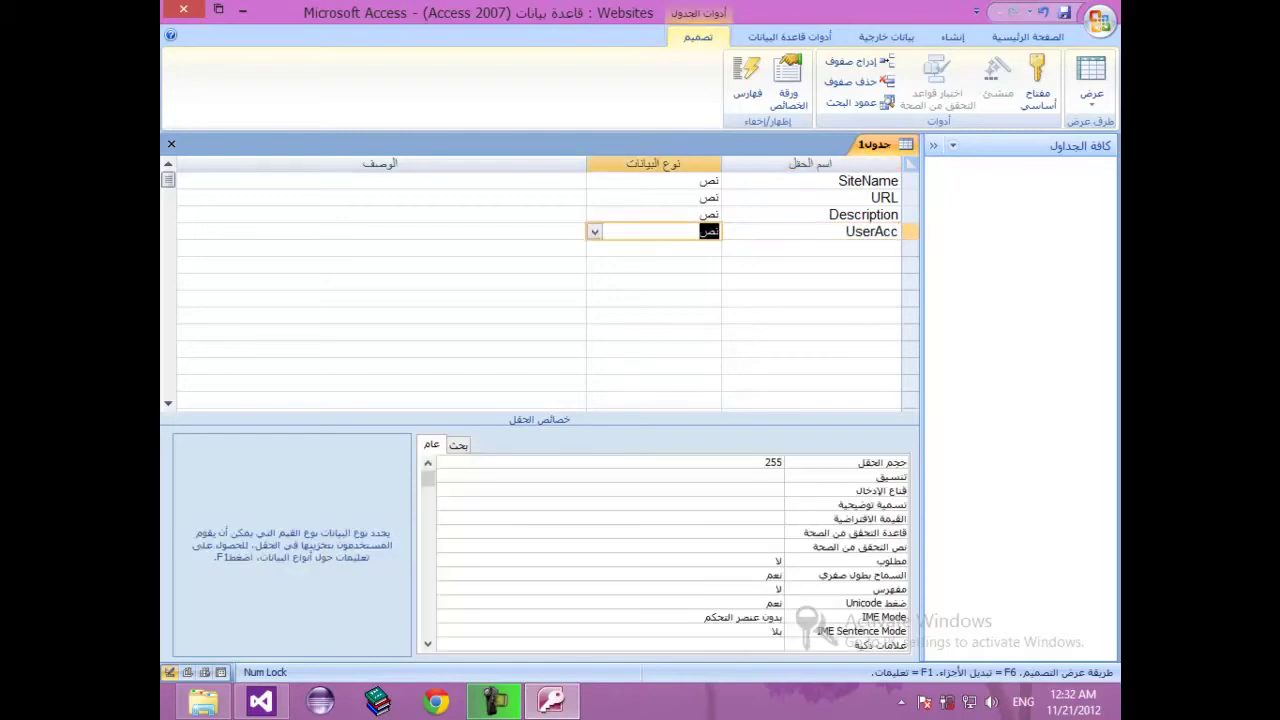
# - Add a Text field named PassAcc below the UserAcc field
pyautogui.click(810, 248)
pyautogui.write('Pa')
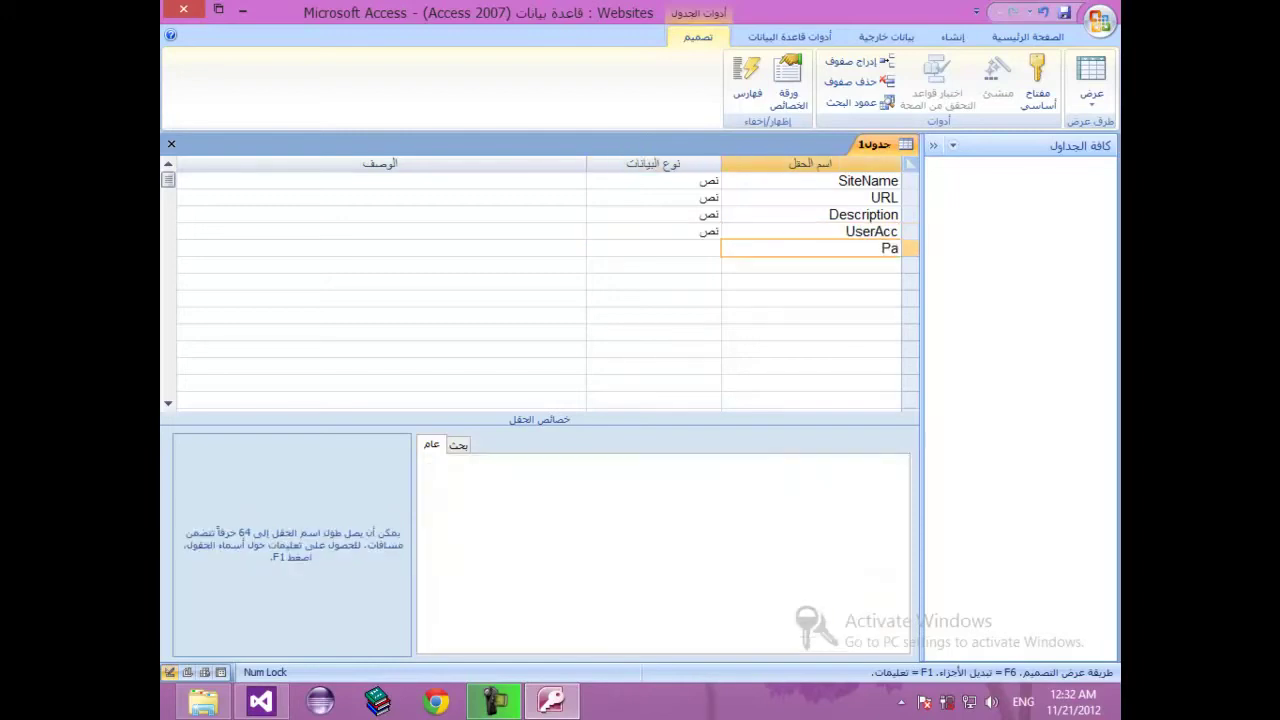
pyautogui.write('ssAcc')
pyautogui.press('Tab')
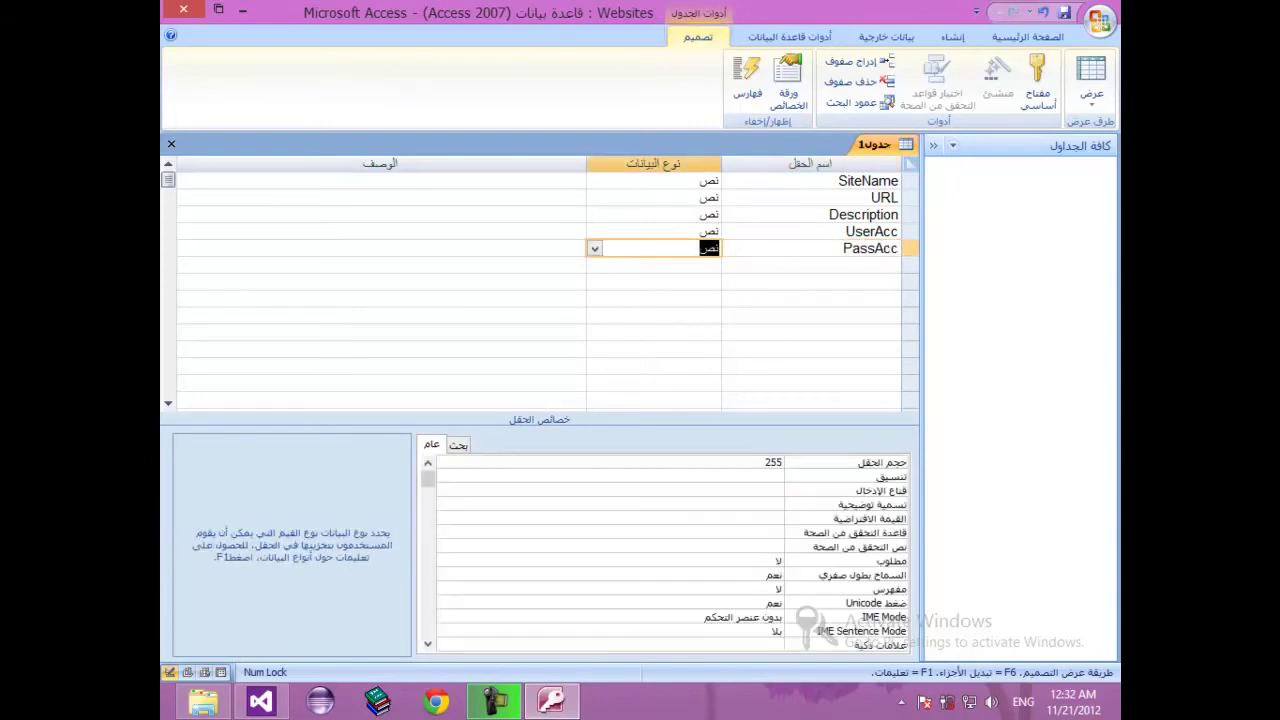
# - Set the field size of UserAcc to 30 and of PassAcc to 20
pyautogui.click(712, 231)
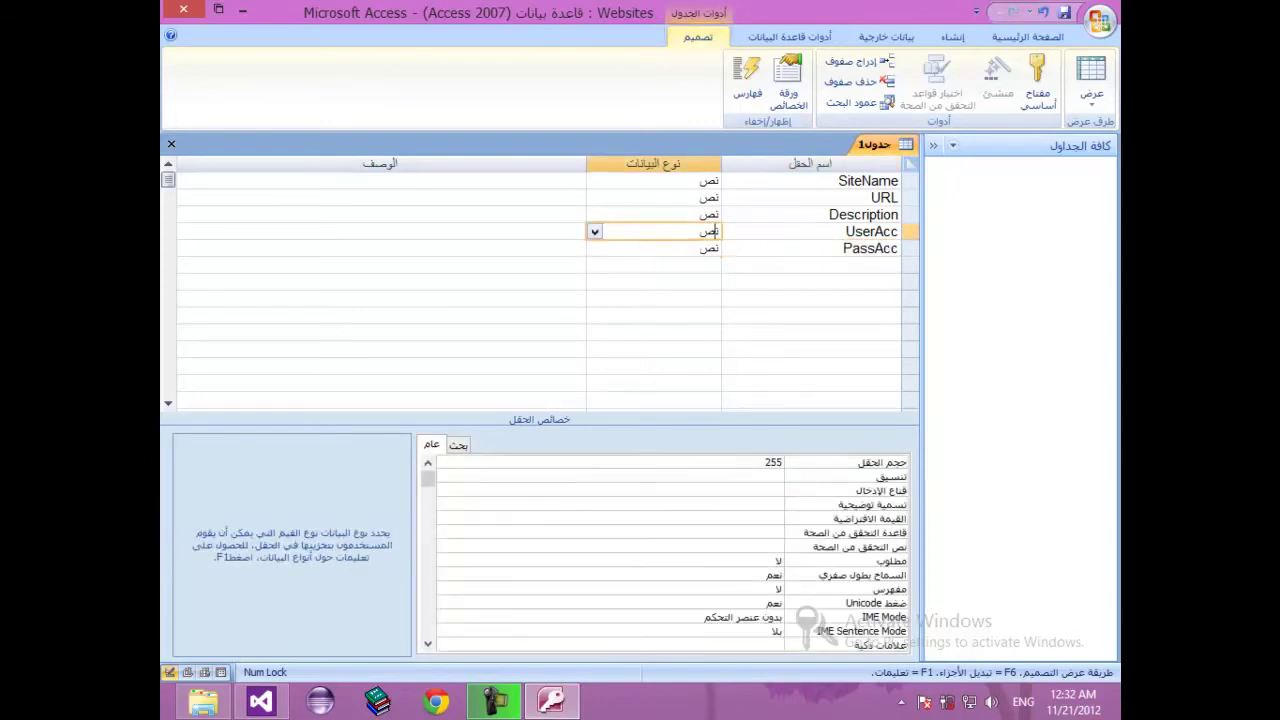
pyautogui.press('F6')
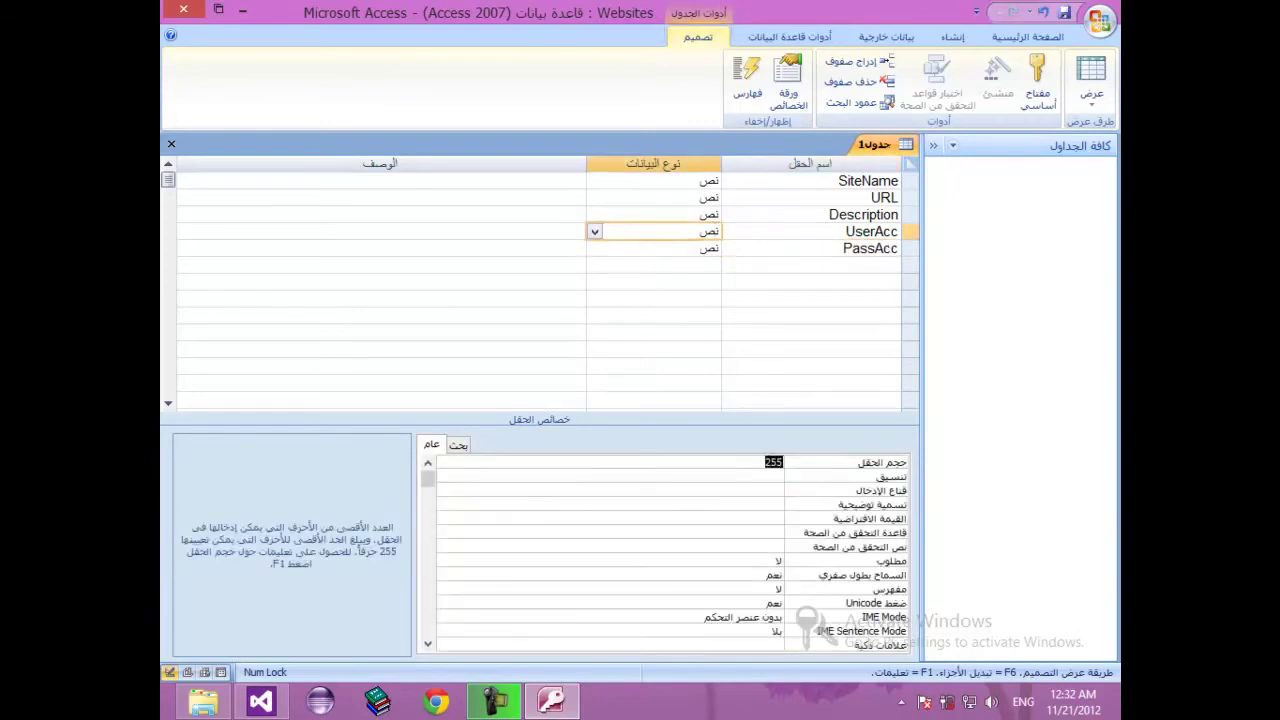
pyautogui.write('30')
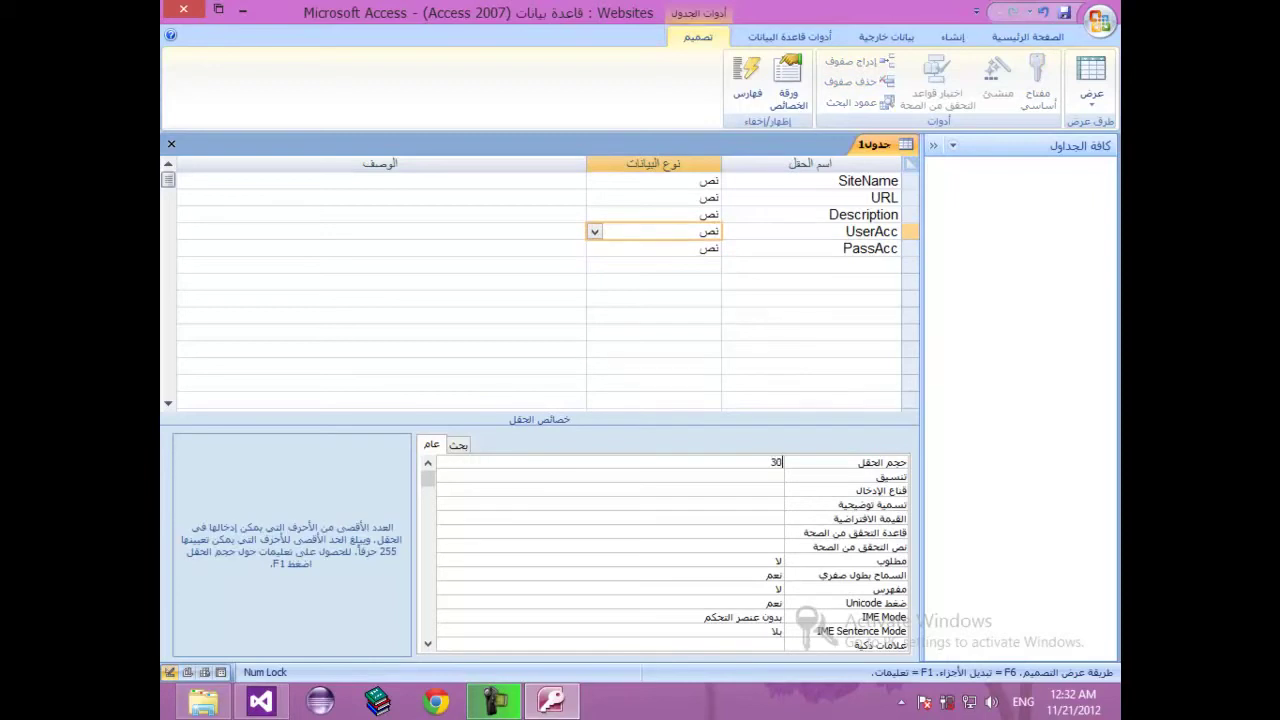
pyautogui.click(843, 248)
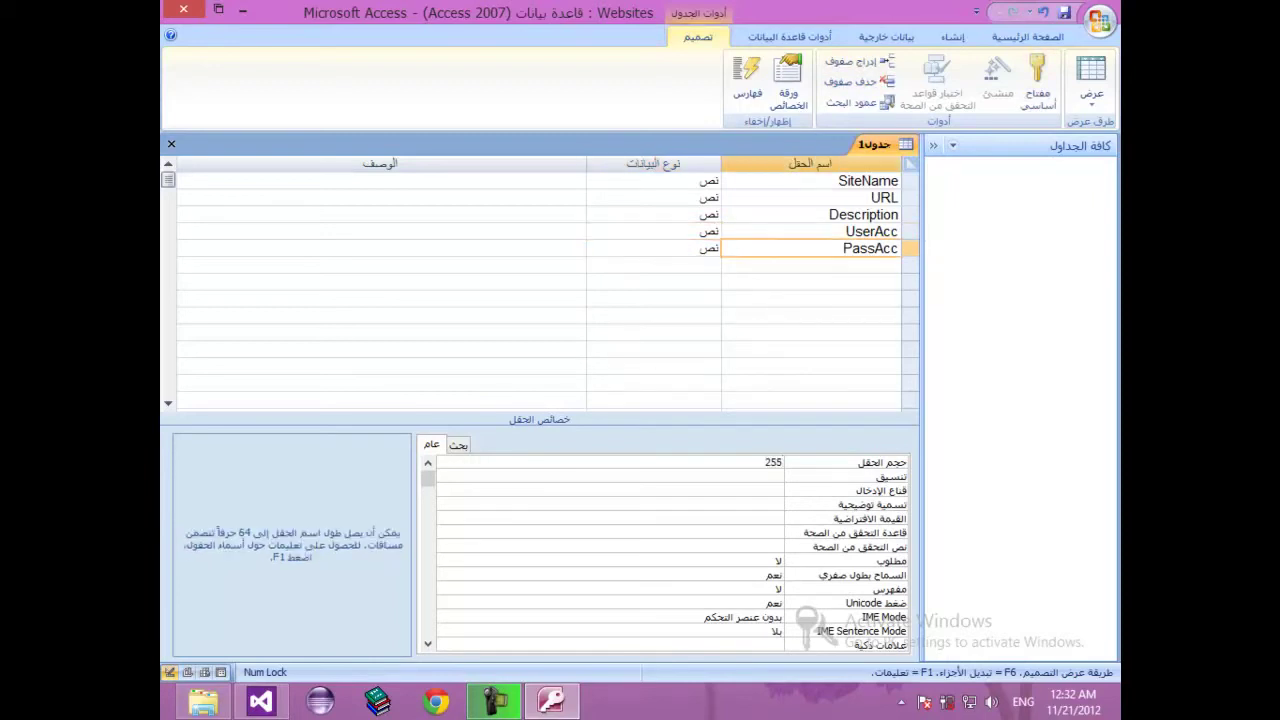
pyautogui.press('F6')
pyautogui.write('20')
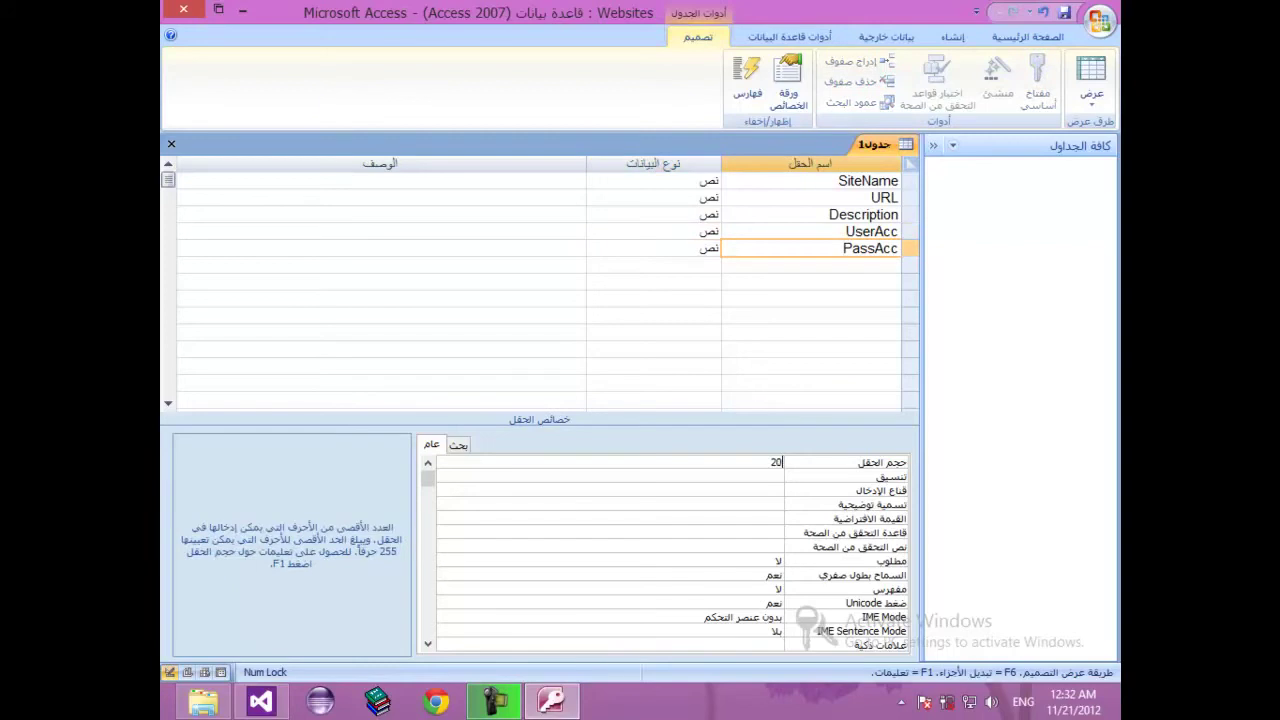
pyautogui.click(843, 248)
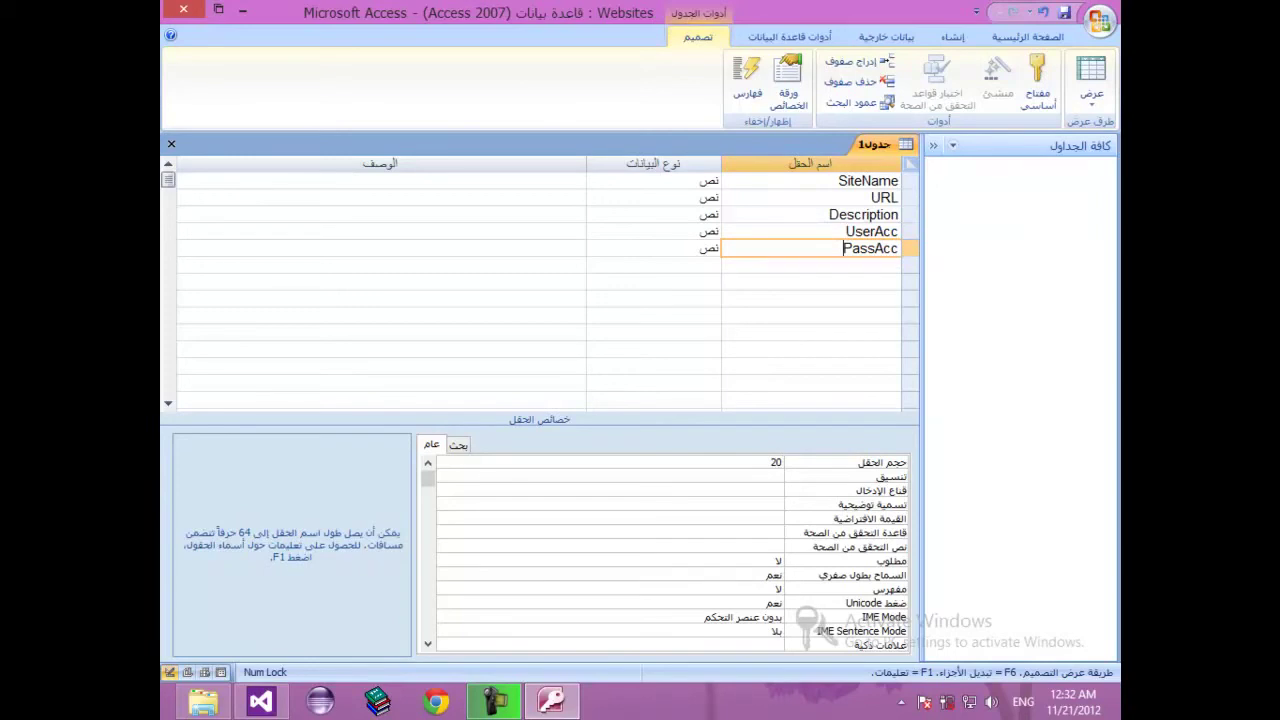
pyautogui.click(838, 181)
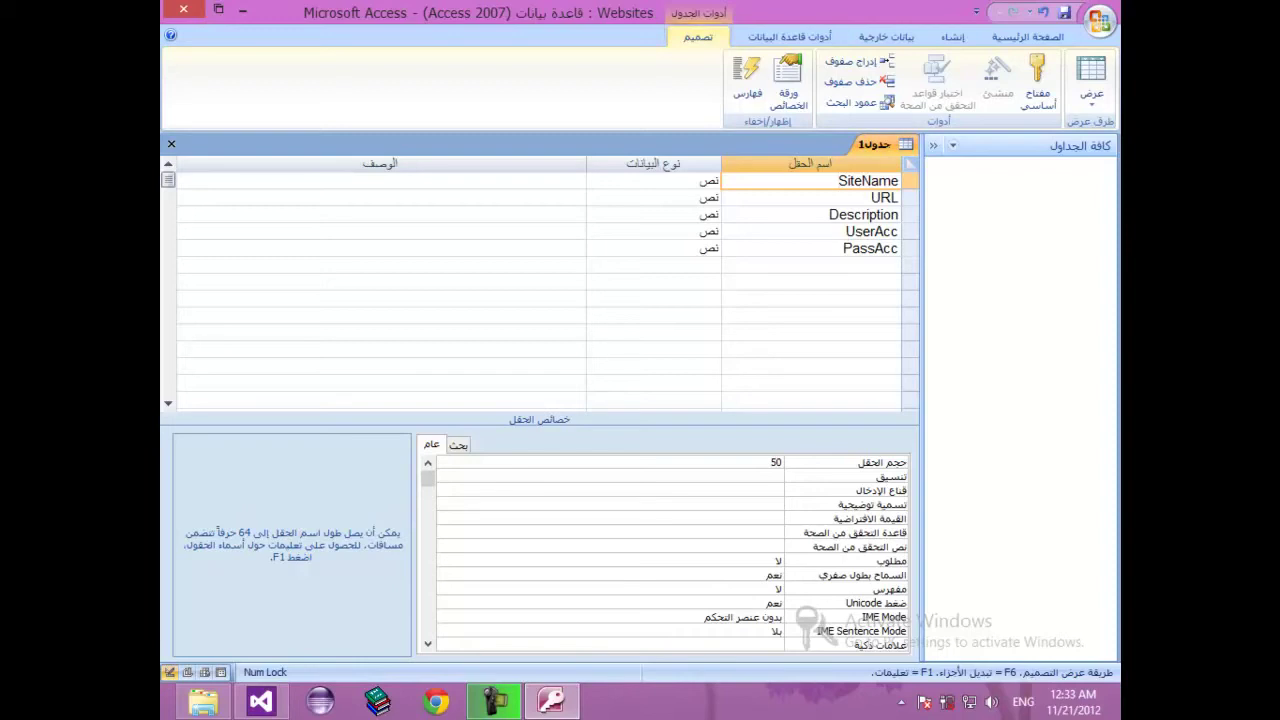
pyautogui.press('F2')
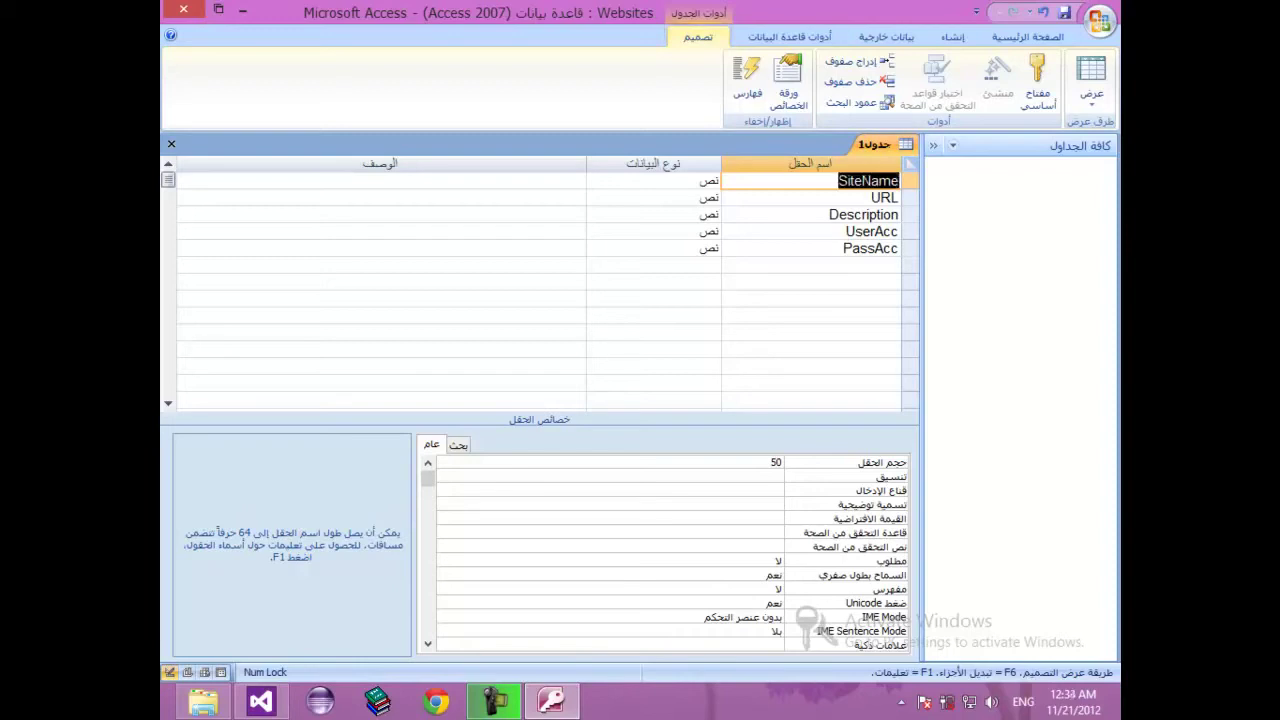
pyautogui.press('Down')
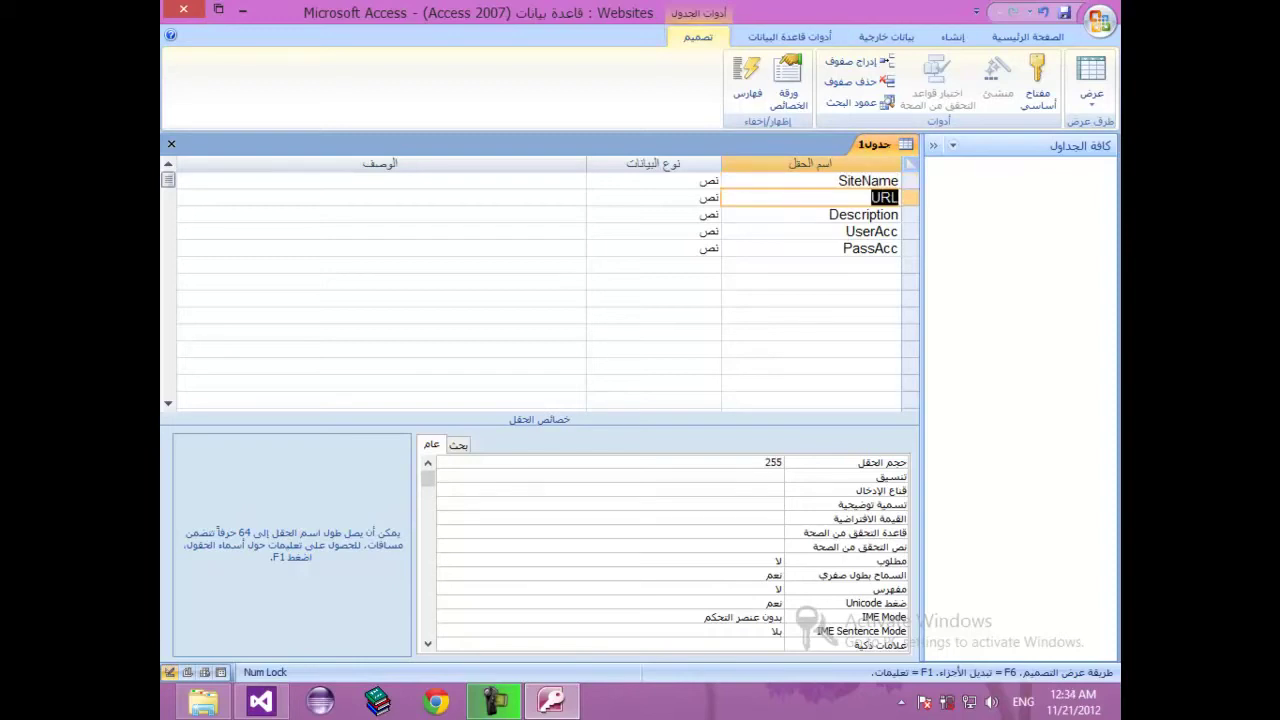
pyautogui.press('Up')
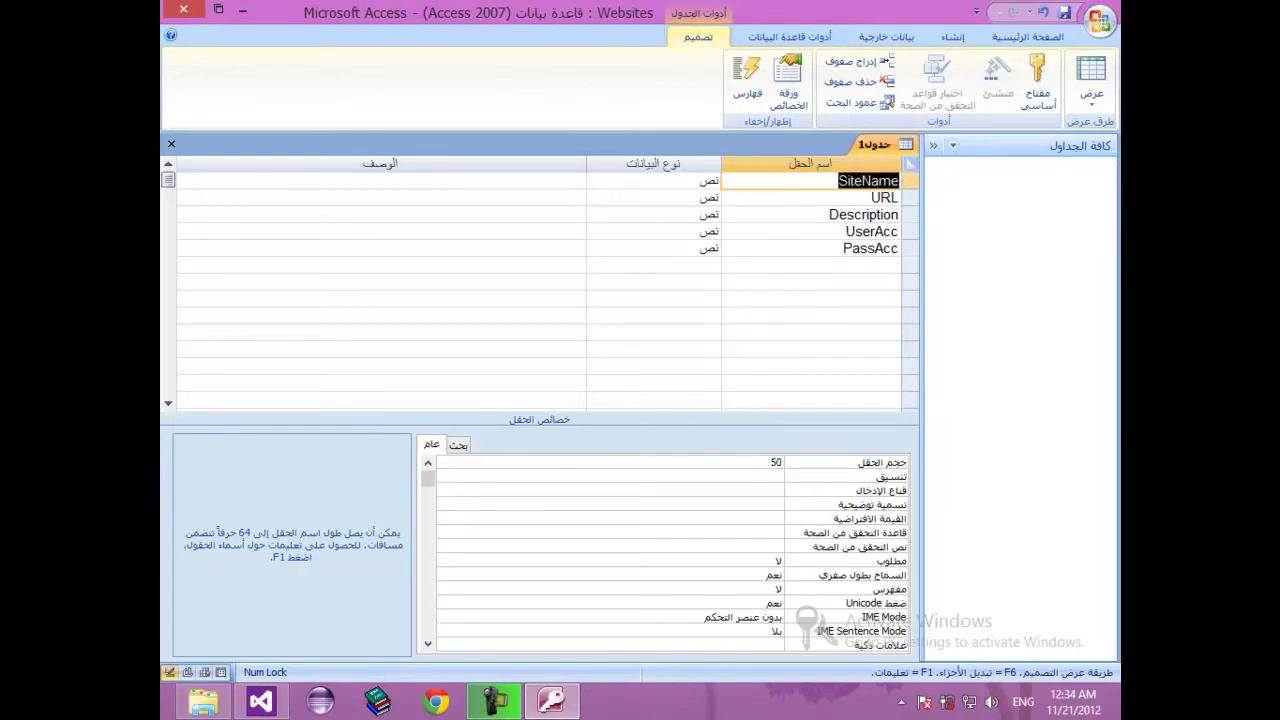
pyautogui.press('Down')
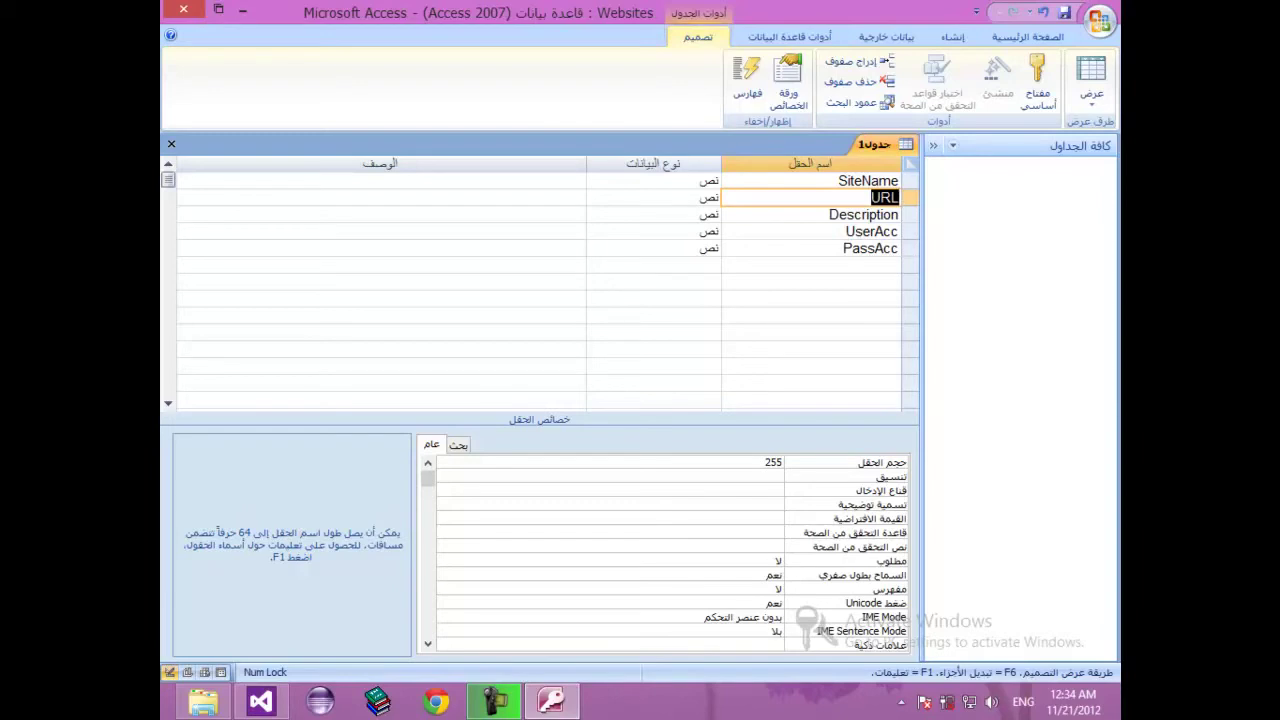
# - Insert a row above the SiteName field and name the new field SiteNo
pyautogui.click(868, 180)
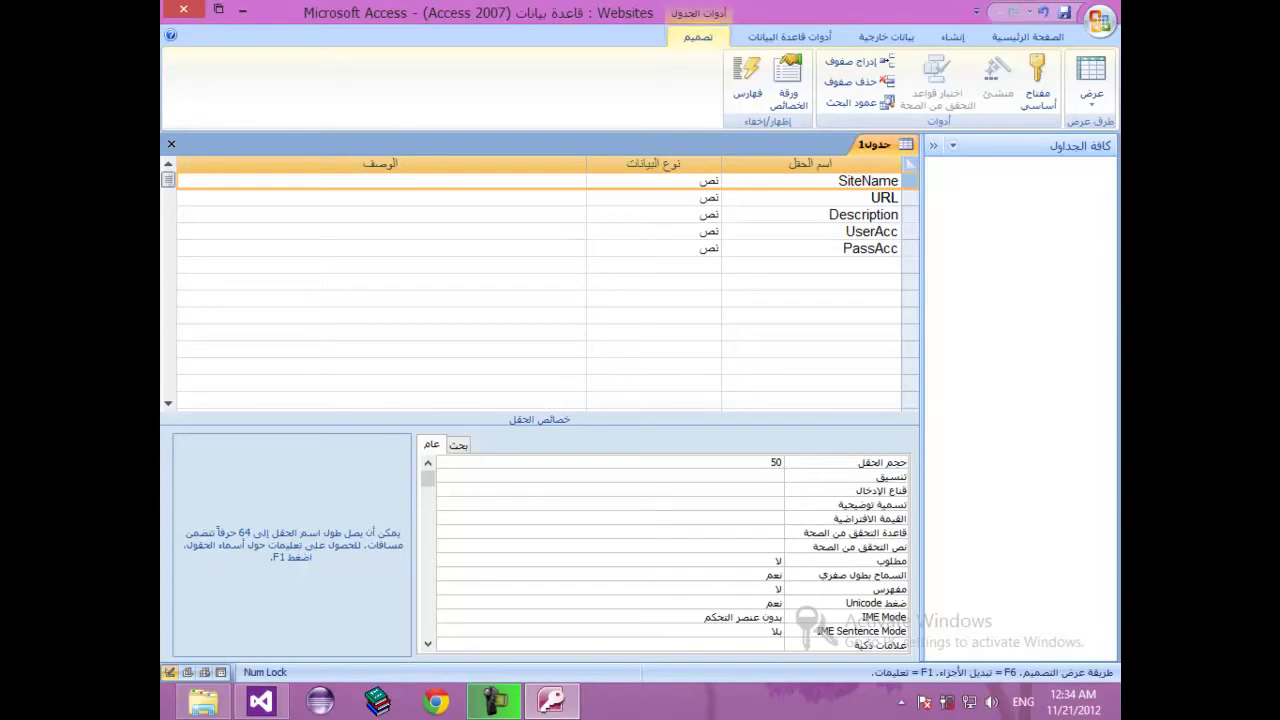
pyautogui.hotkey('shift', 'F10')
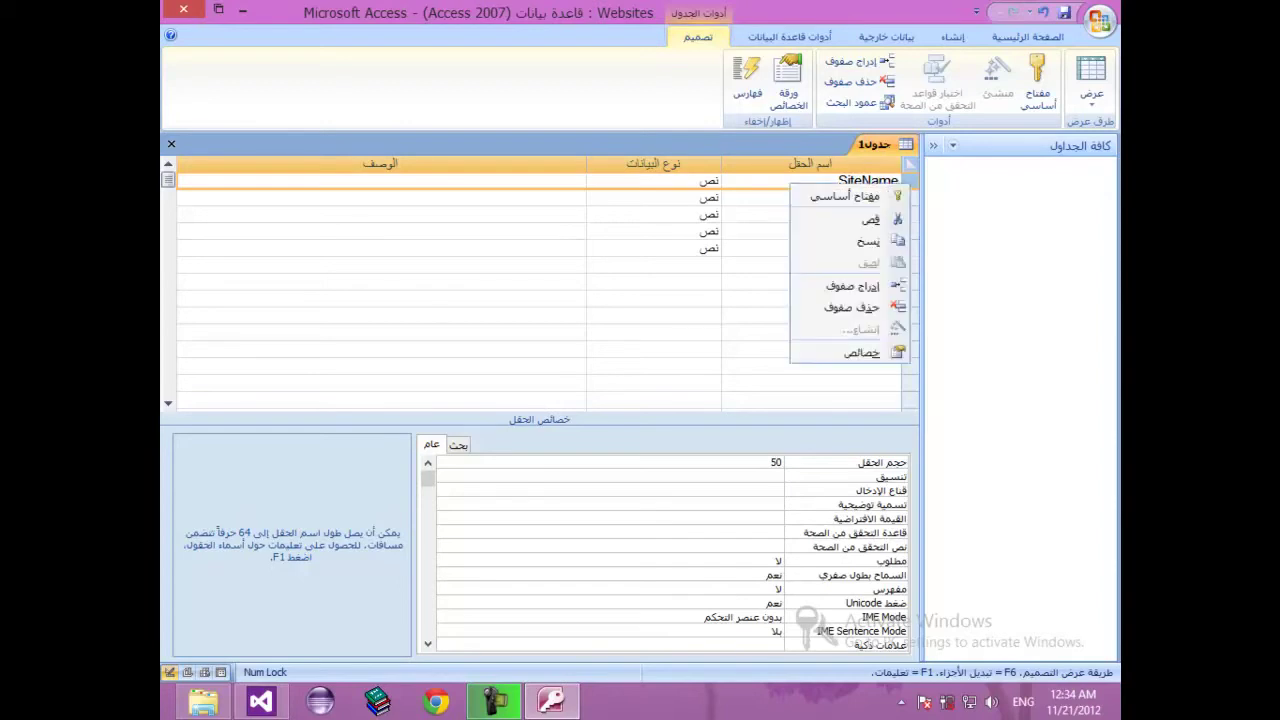
pyautogui.press('Down')
pyautogui.press('Down')
pyautogui.press('Down')
pyautogui.press('Down')
pyautogui.press('Up')
pyautogui.press('Return')
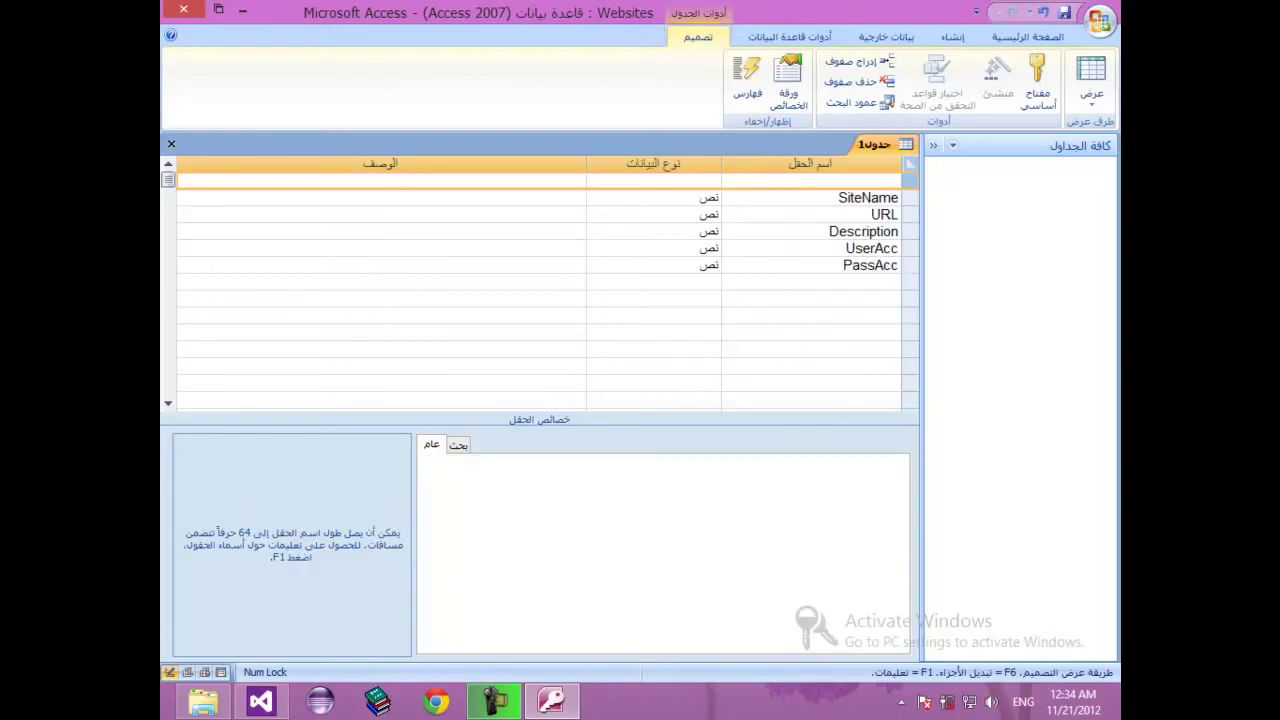
pyautogui.click(810, 180)
pyautogui.write('Site')
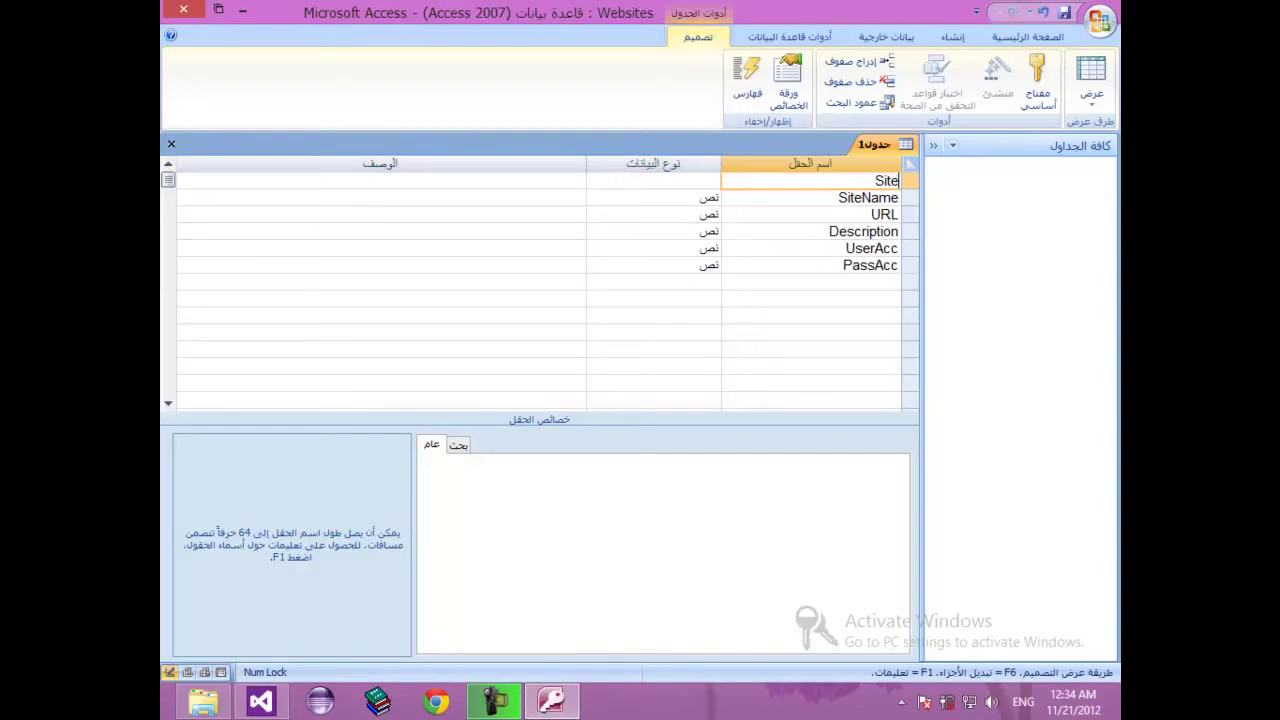
pyautogui.write('No')
pyautogui.press('Tab')
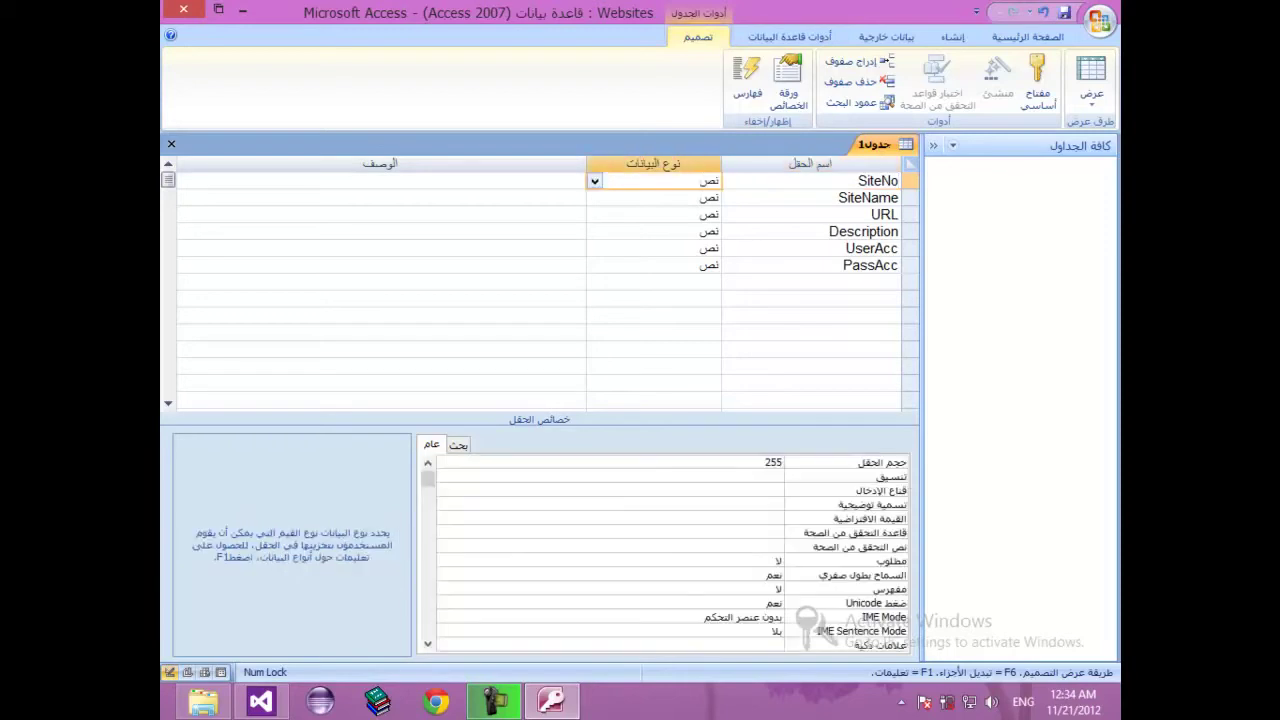
# - Set the SiteNo field's data type to AutoNumber (ترقيم تلقائي)
pyautogui.hotkey('alt', 'Down')
pyautogui.press('Up')
pyautogui.press('Up')
pyautogui.press('Up')
pyautogui.press('Up')
pyautogui.press('Up')
pyautogui.press('Up')
pyautogui.press('Up')
pyautogui.press('Up')
pyautogui.press('Up')
pyautogui.press('Down')
pyautogui.press('Down')
pyautogui.press('Down')
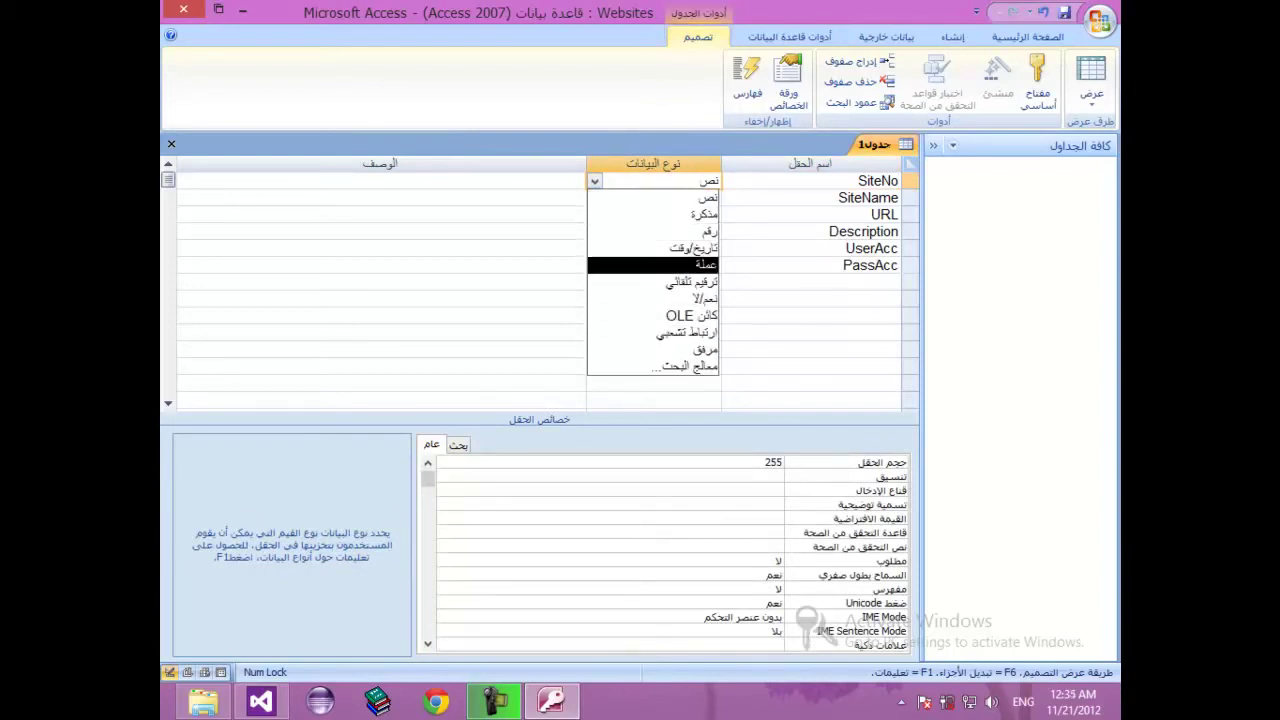
pyautogui.press('Down')
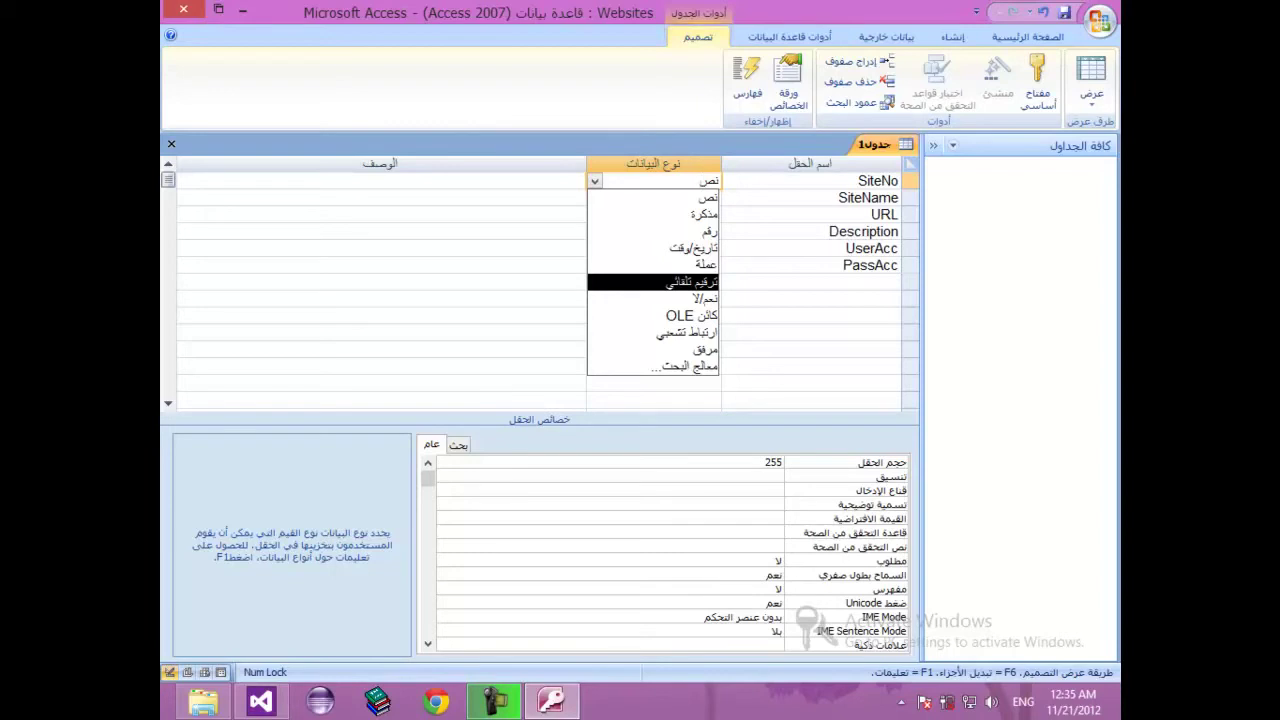
pyautogui.press('Return')
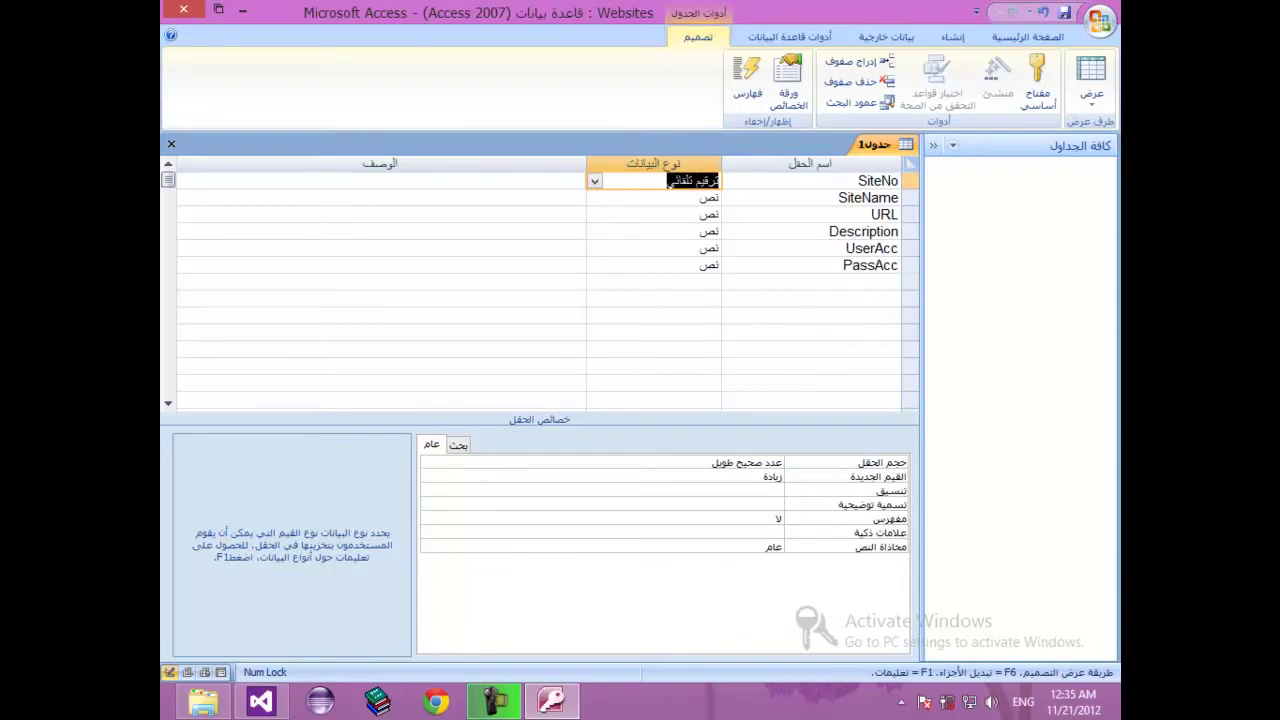
# - Make the SiteNo field the table's primary key
pyautogui.click(909, 181)
pyautogui.rightClick(909, 181)
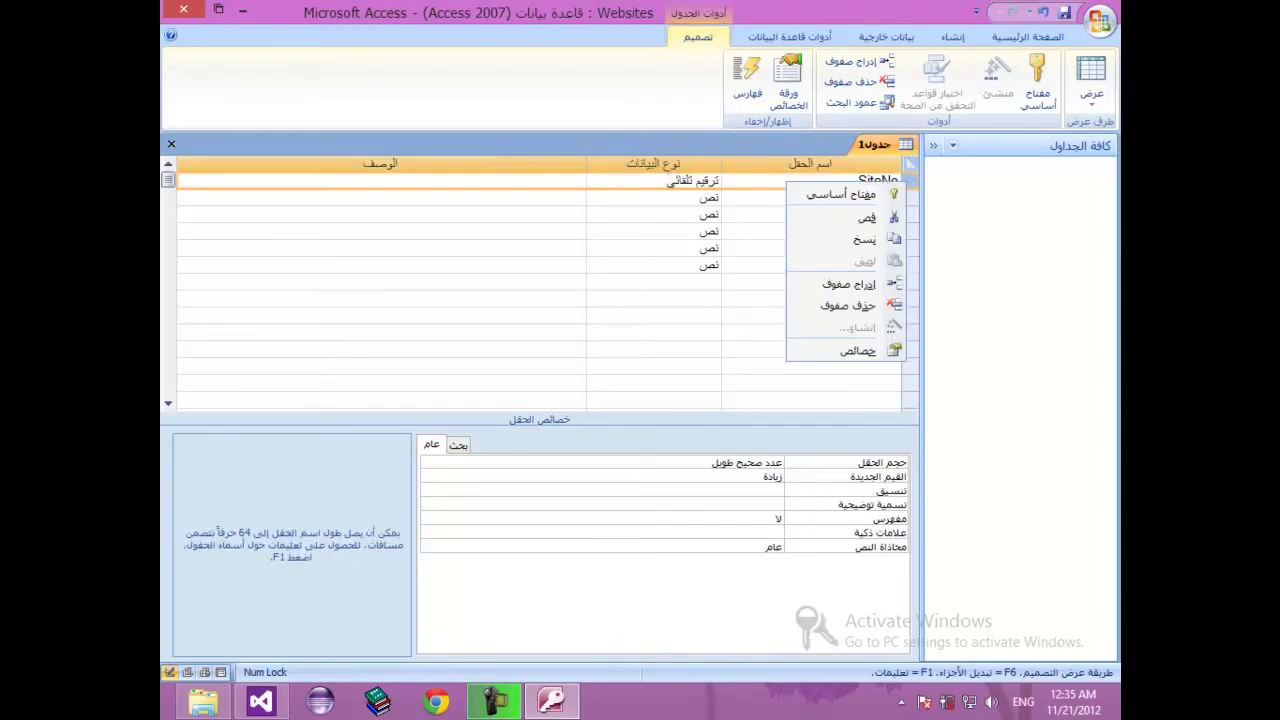
pyautogui.click(840, 194)
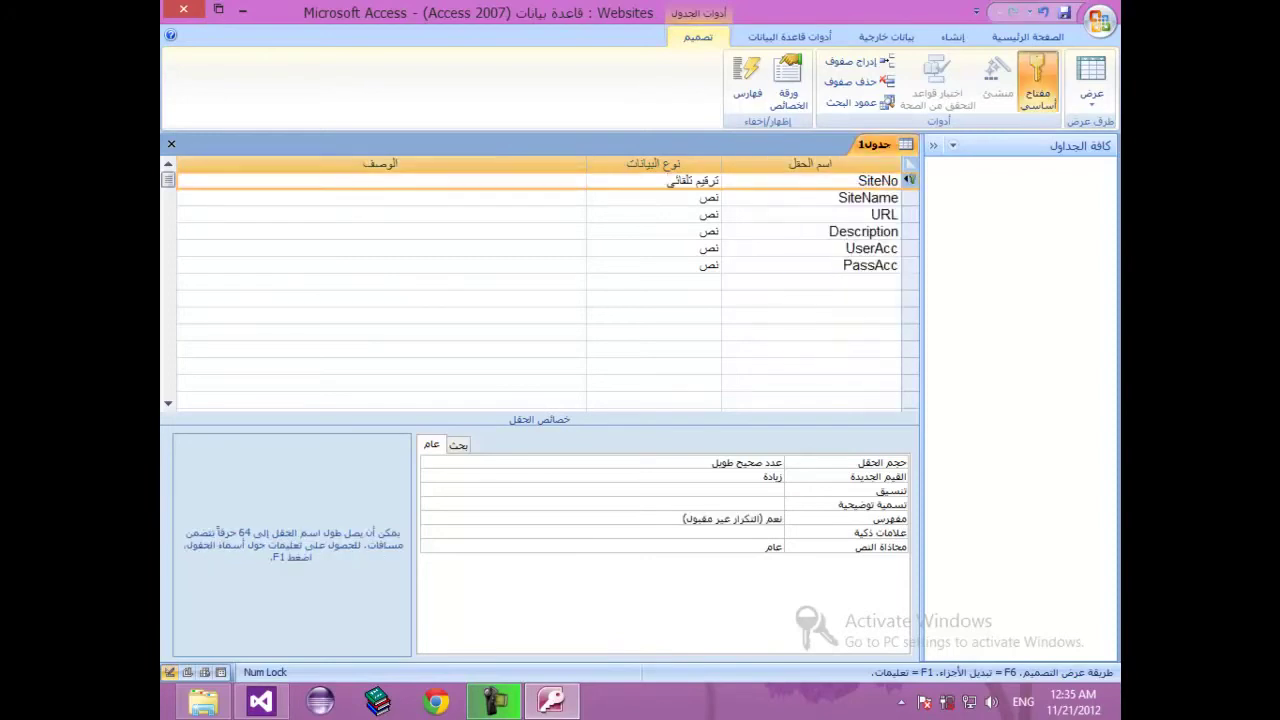
# - Save the table under the name Website
pyautogui.rightClick(872, 146)
pyautogui.press('Return')
pyautogui.write('We')
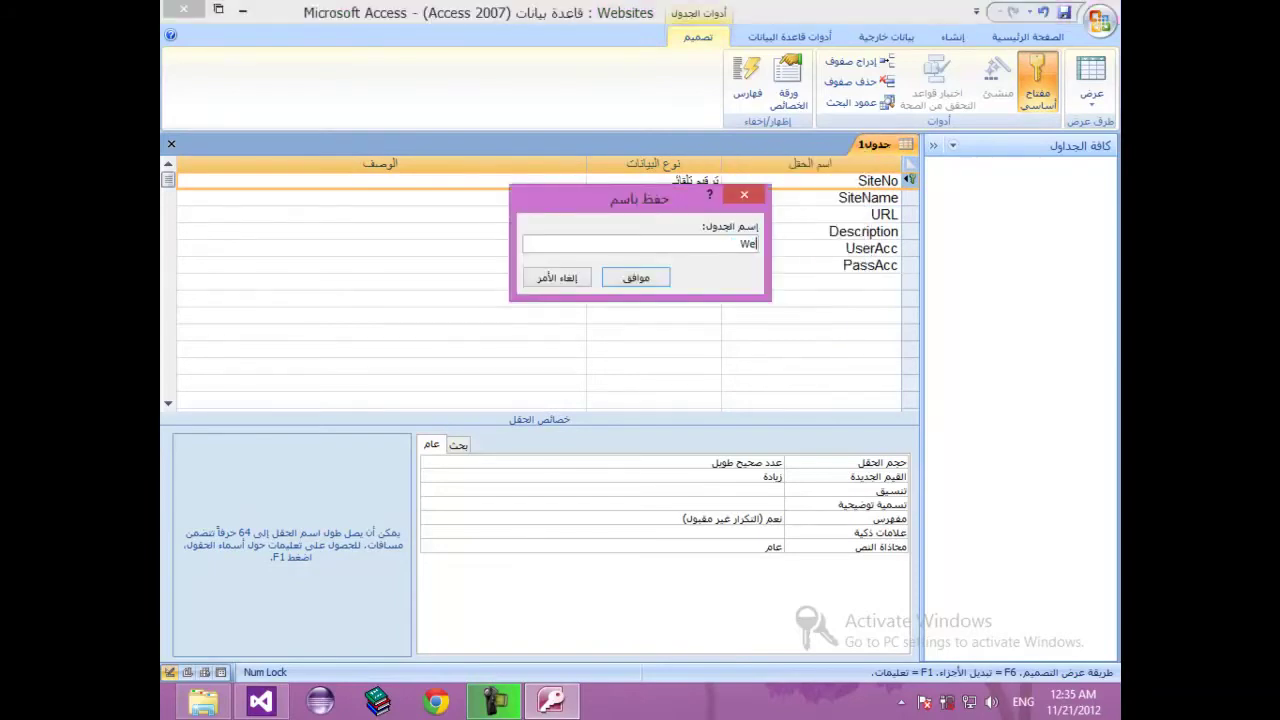
pyautogui.write('bsite')
pyautogui.press('Return')
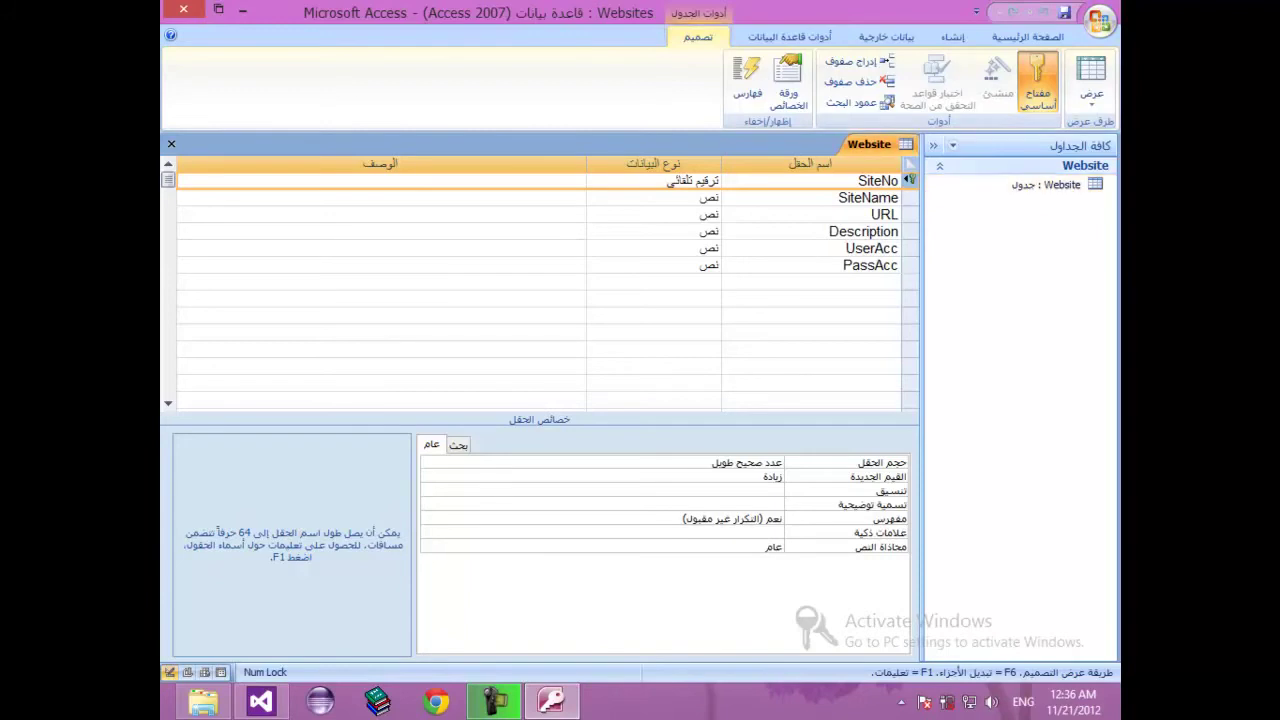
# - Close the Website table and start a new blank table in Design view
pyautogui.rightClick(880, 144)
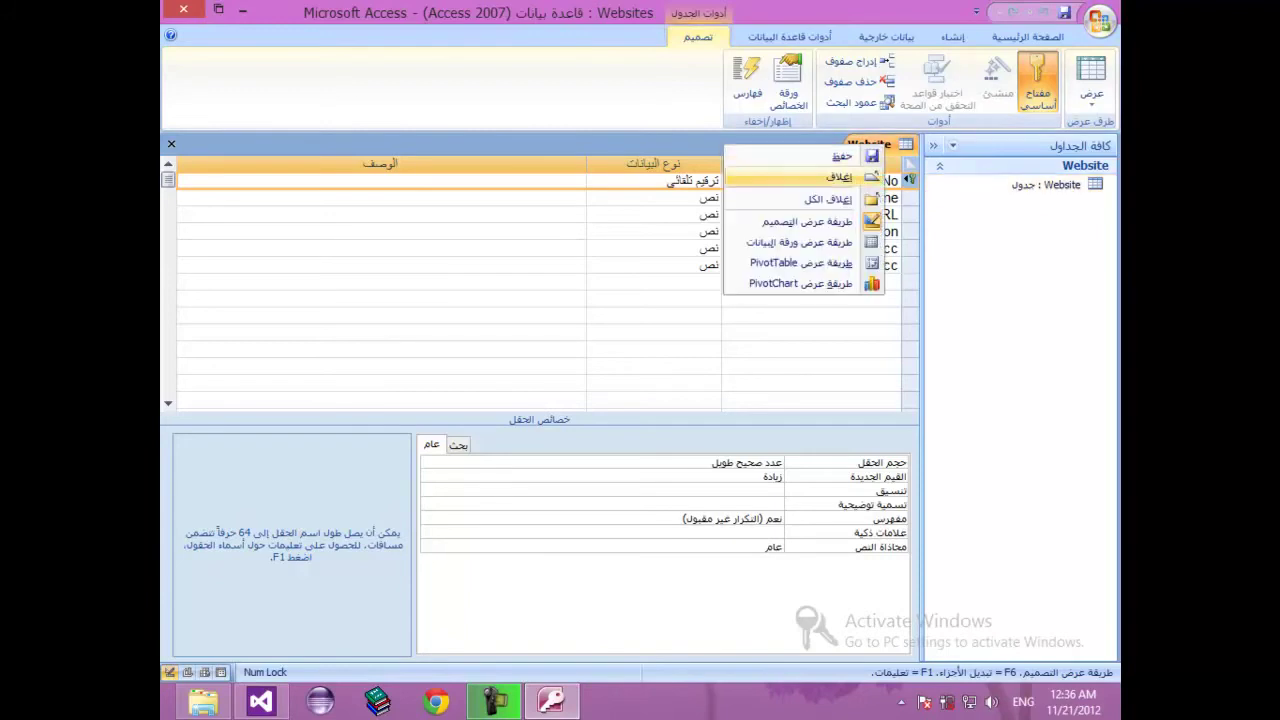
pyautogui.click(800, 177)
pyautogui.click(952, 36)
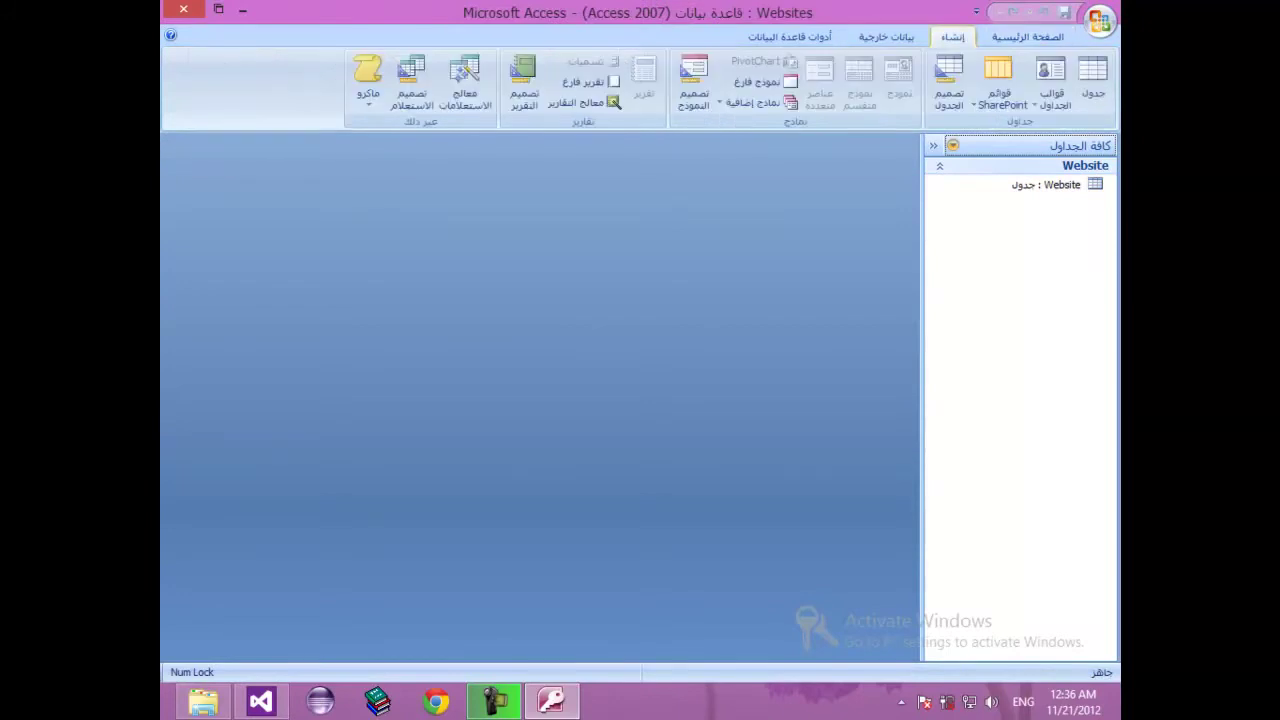
pyautogui.click(949, 82)
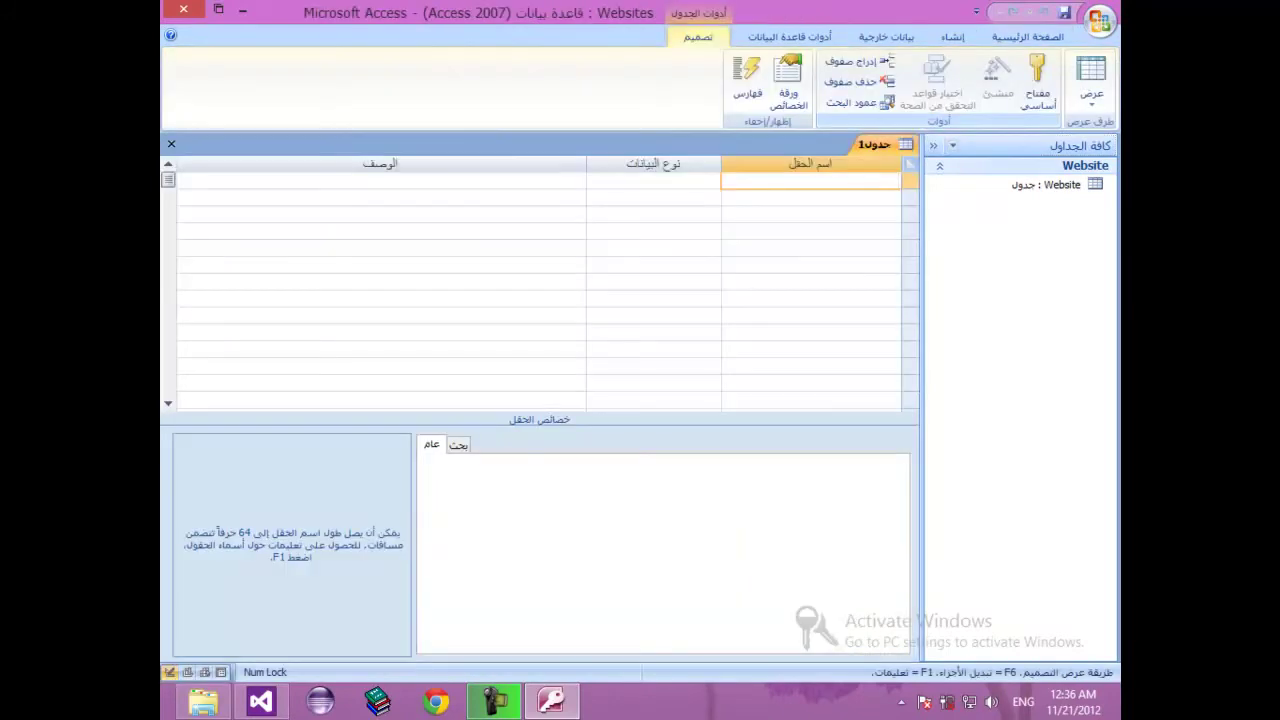
# - Add a Text field named User to the new table with a field size of 30
pyautogui.write('User')
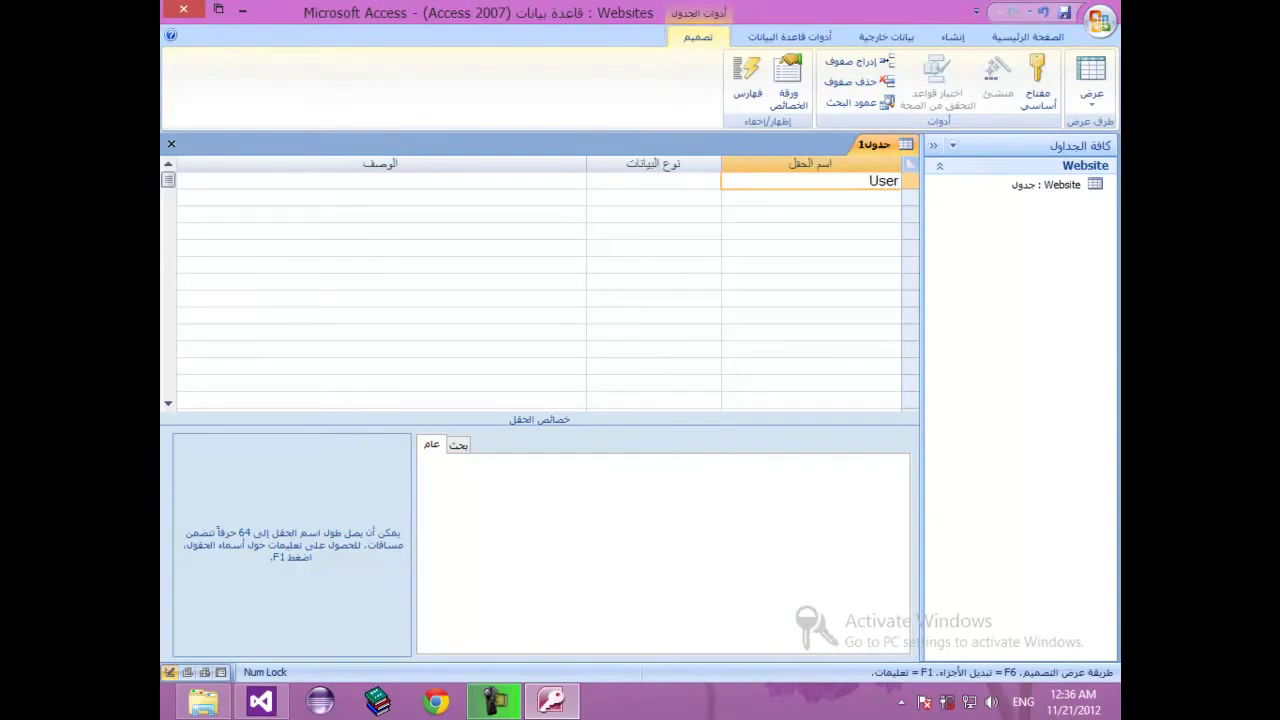
pyautogui.press('Tab')
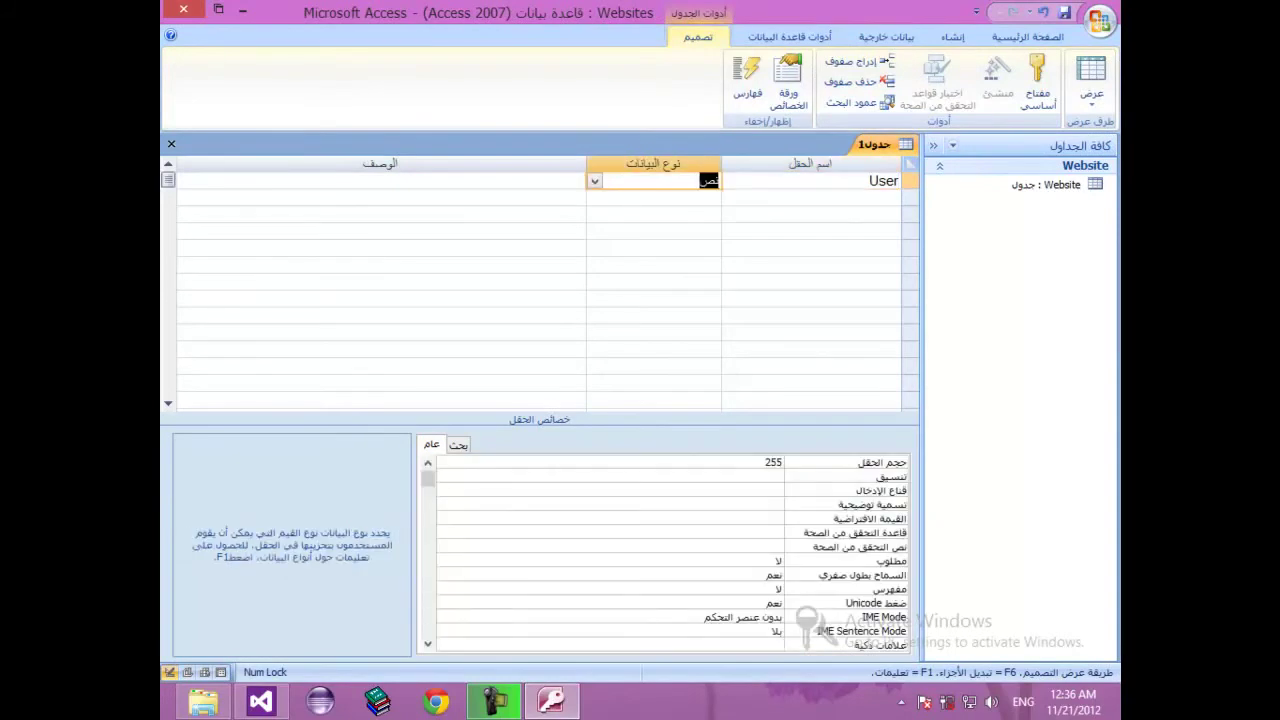
pyautogui.press('F6')
pyautogui.write('30')
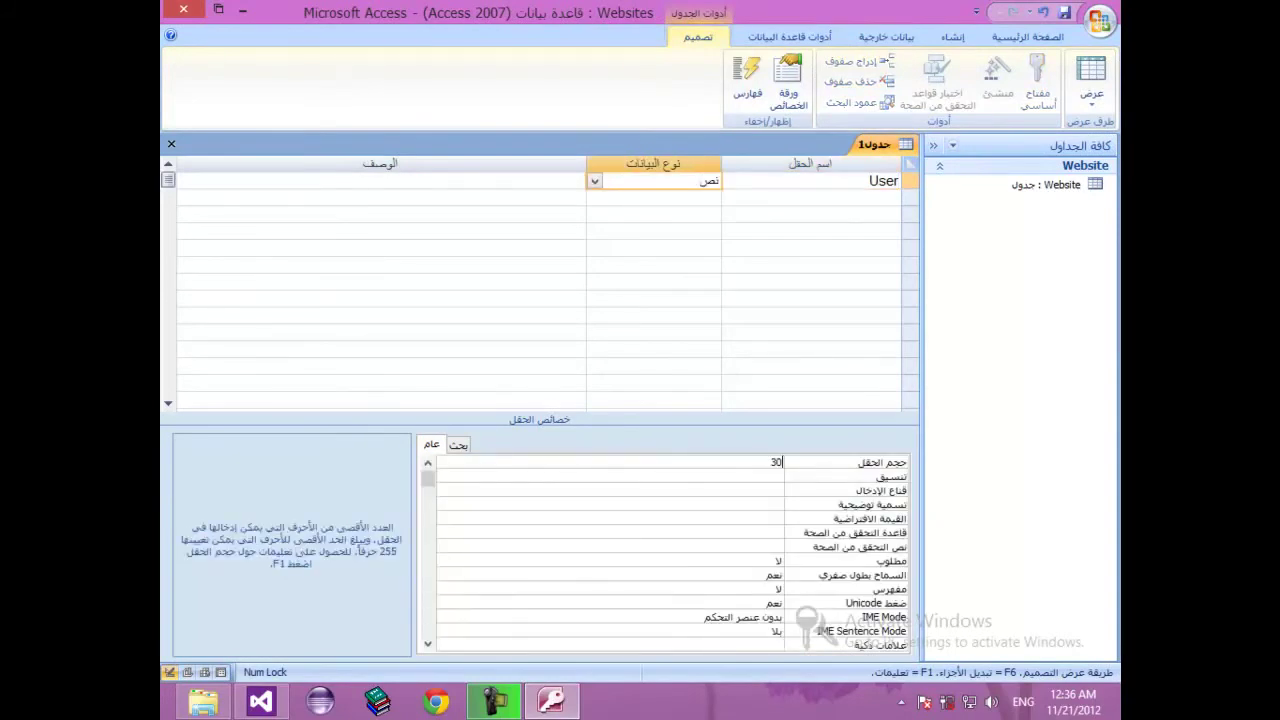
# - Add a Text field named Pass below the User field with a field size of 20
pyautogui.click(810, 197)
pyautogui.write('Pass')
pyautogui.press('Tab')
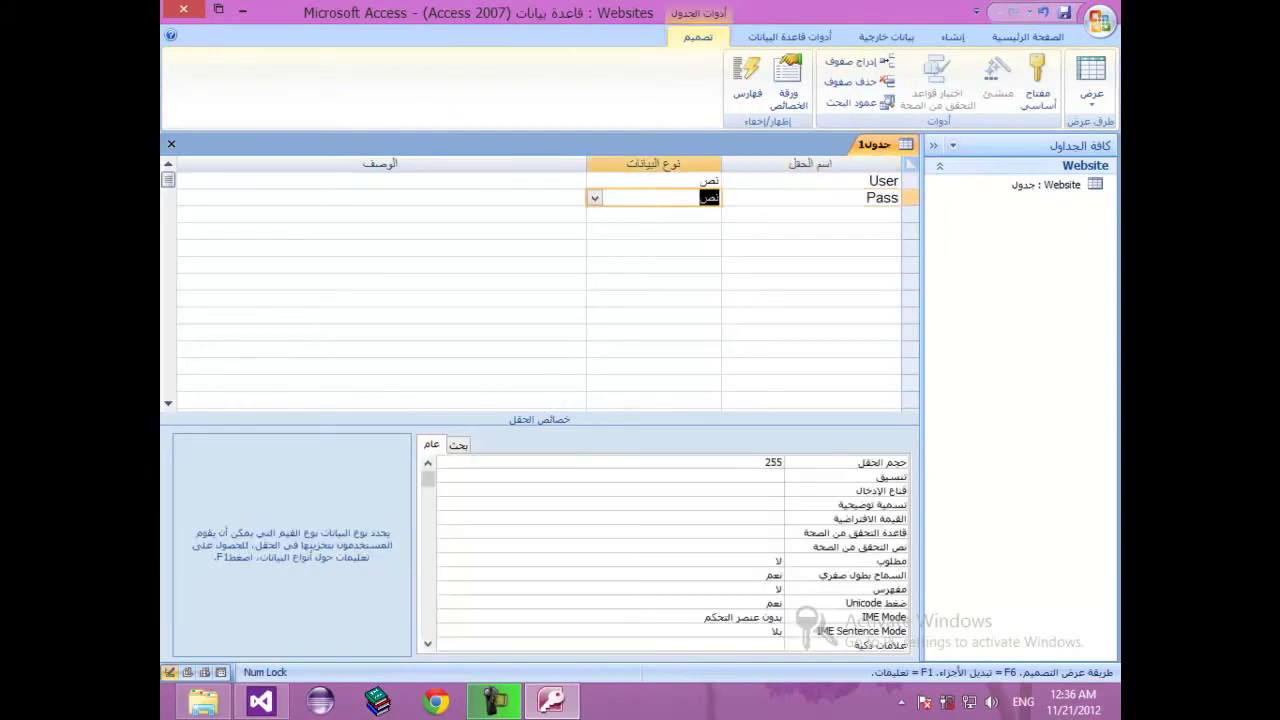
pyautogui.press('F6')
pyautogui.write('20')
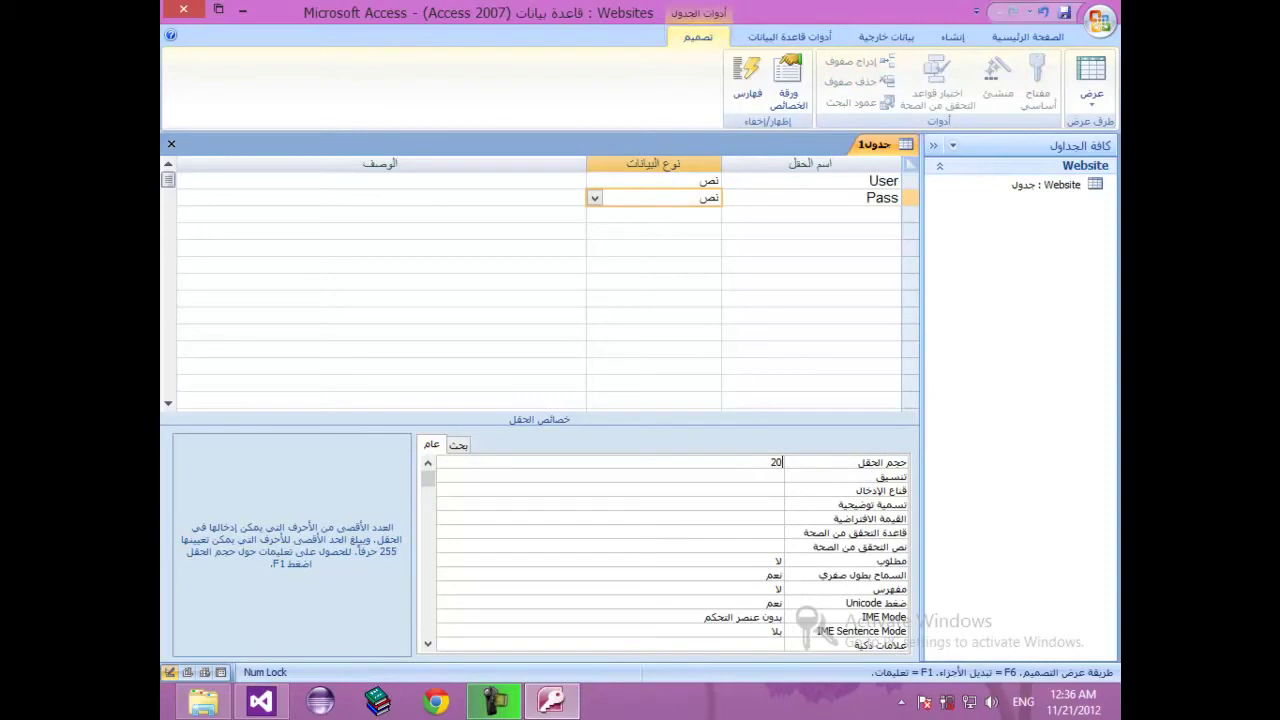
# - Add a Text field named BarCode below the Pass field with a field size of 20
pyautogui.click(810, 214)
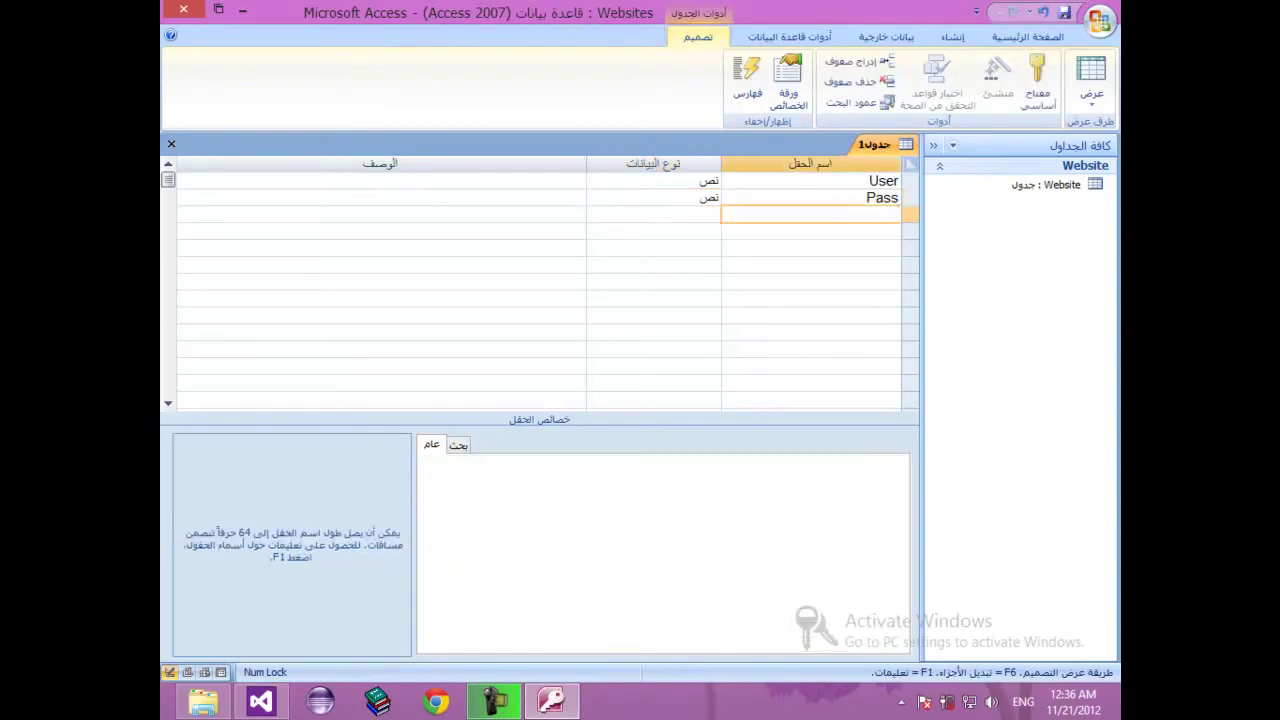
pyautogui.write('BarCode')
pyautogui.press('Tab')
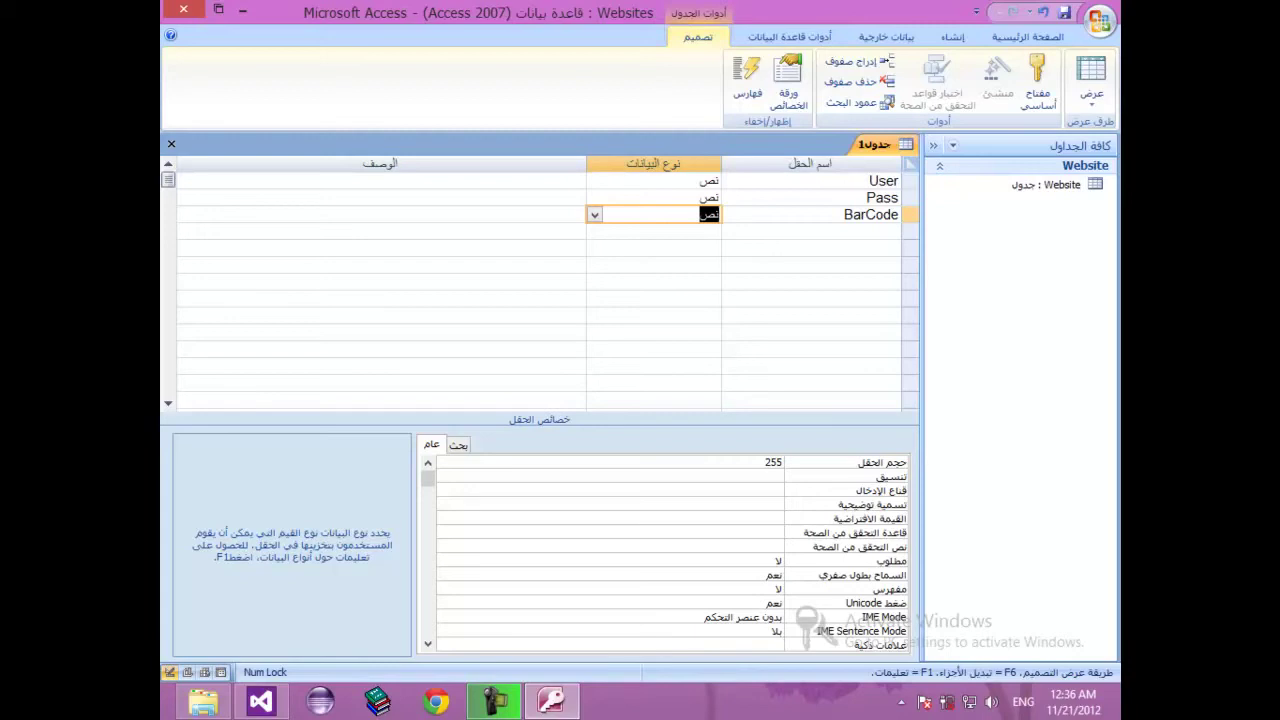
pyautogui.press('F6')
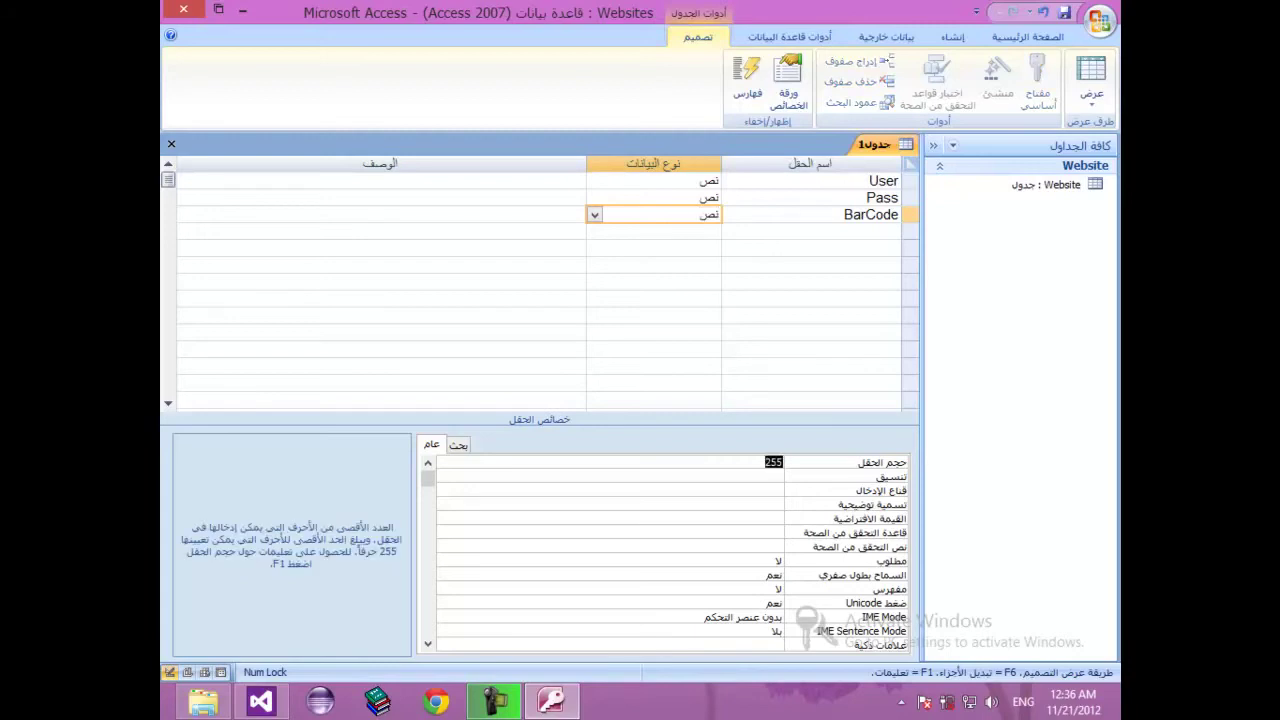
pyautogui.write('20')
pyautogui.press('F6')
pyautogui.click(843, 214)
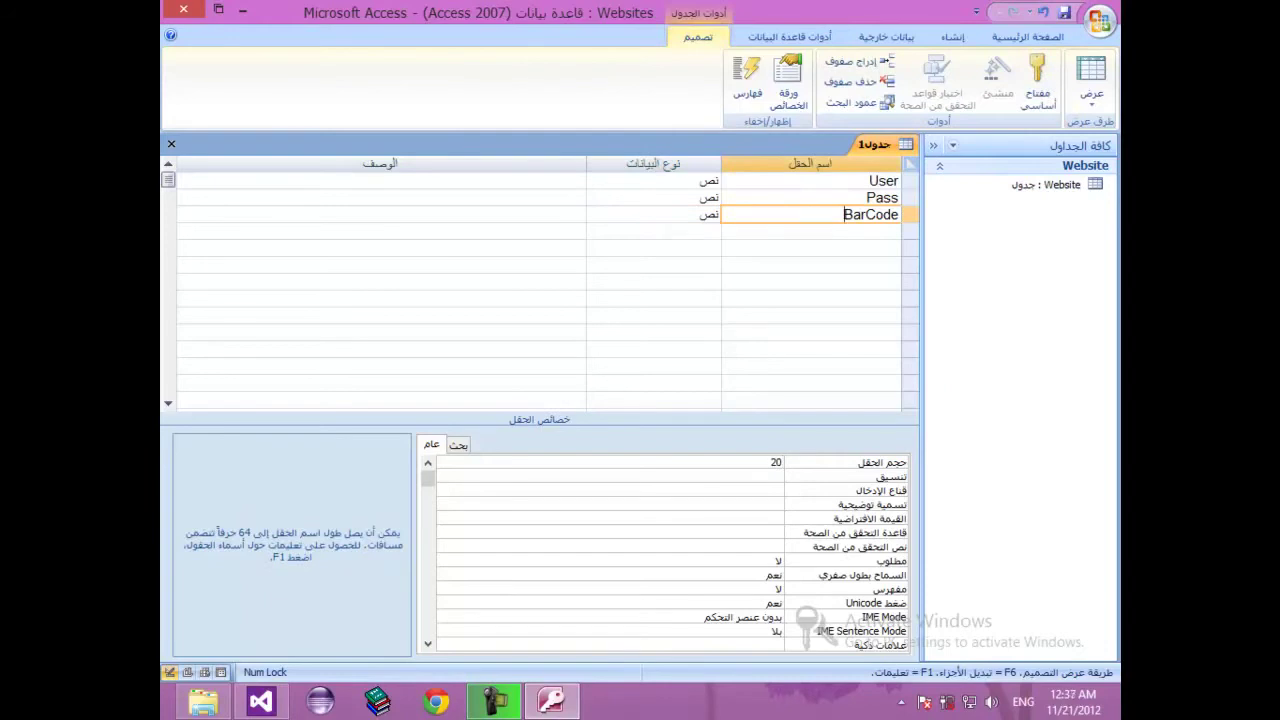
pyautogui.click(910, 180)
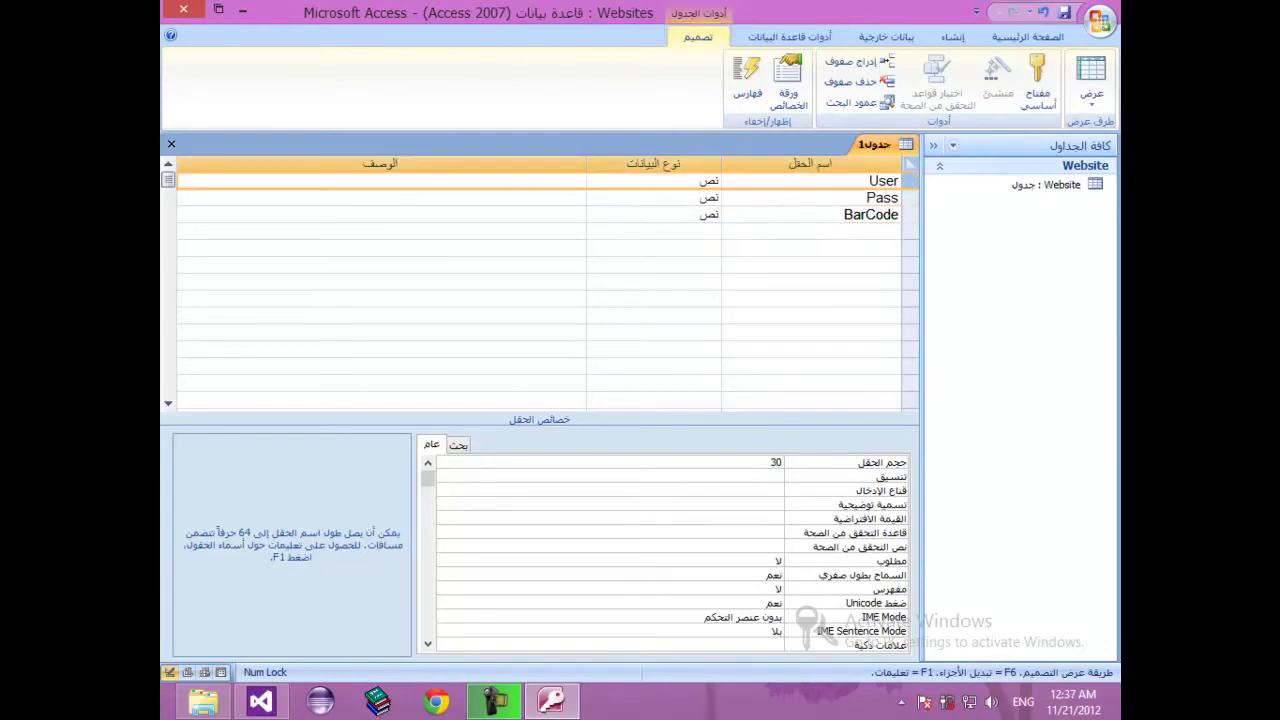
pyautogui.click(910, 214)
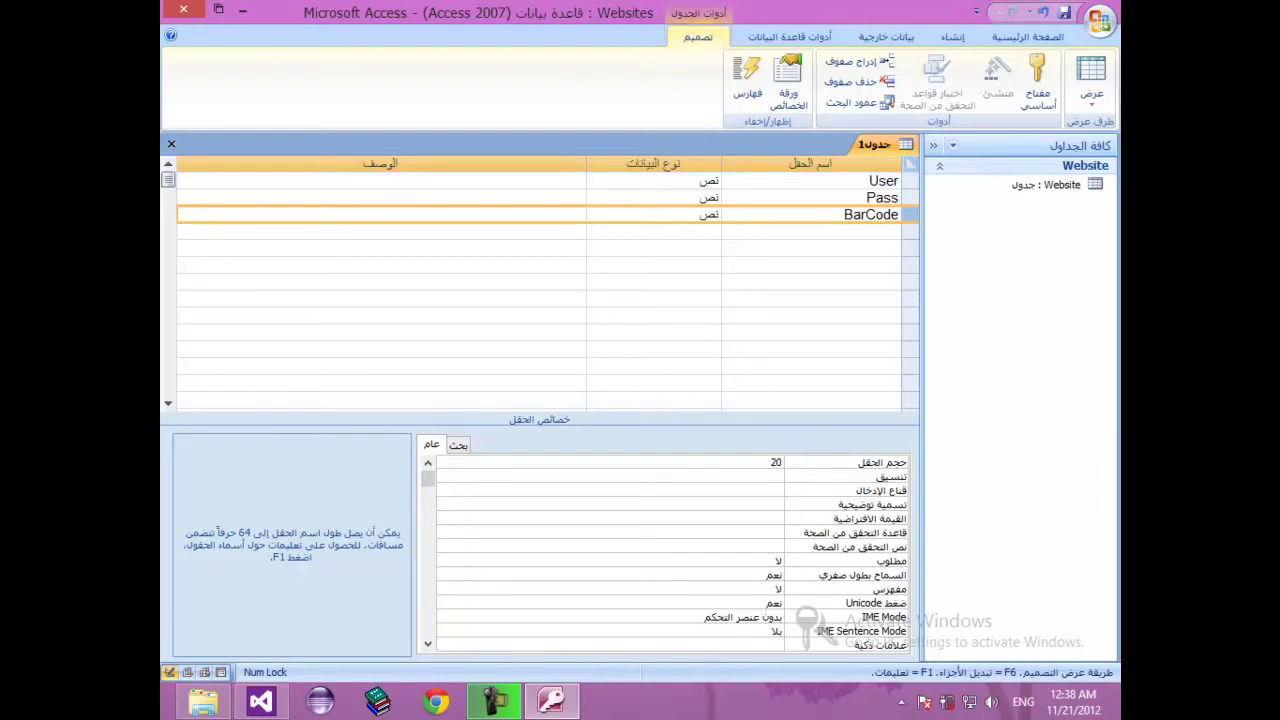
# - Add a Text field named email below the BarCode field with a field size of 70
pyautogui.click(810, 231)
pyautogui.write('email')
pyautogui.press('Return')
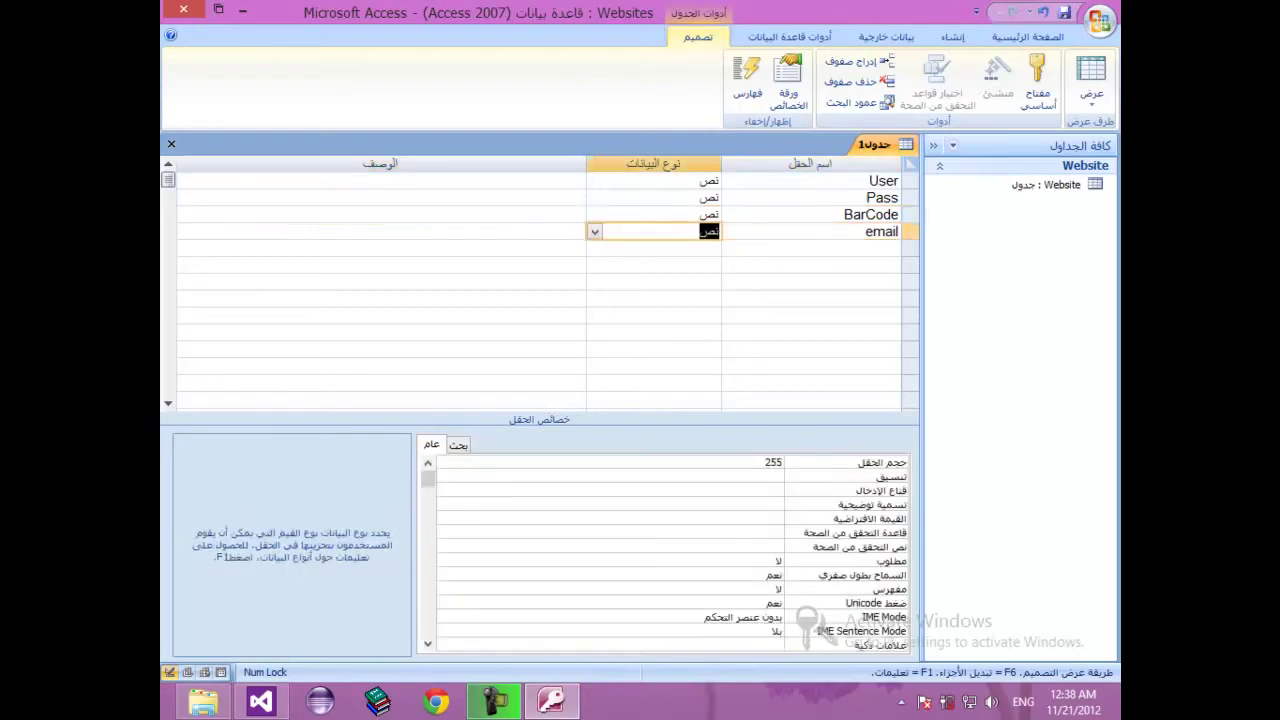
pyautogui.press('F6')
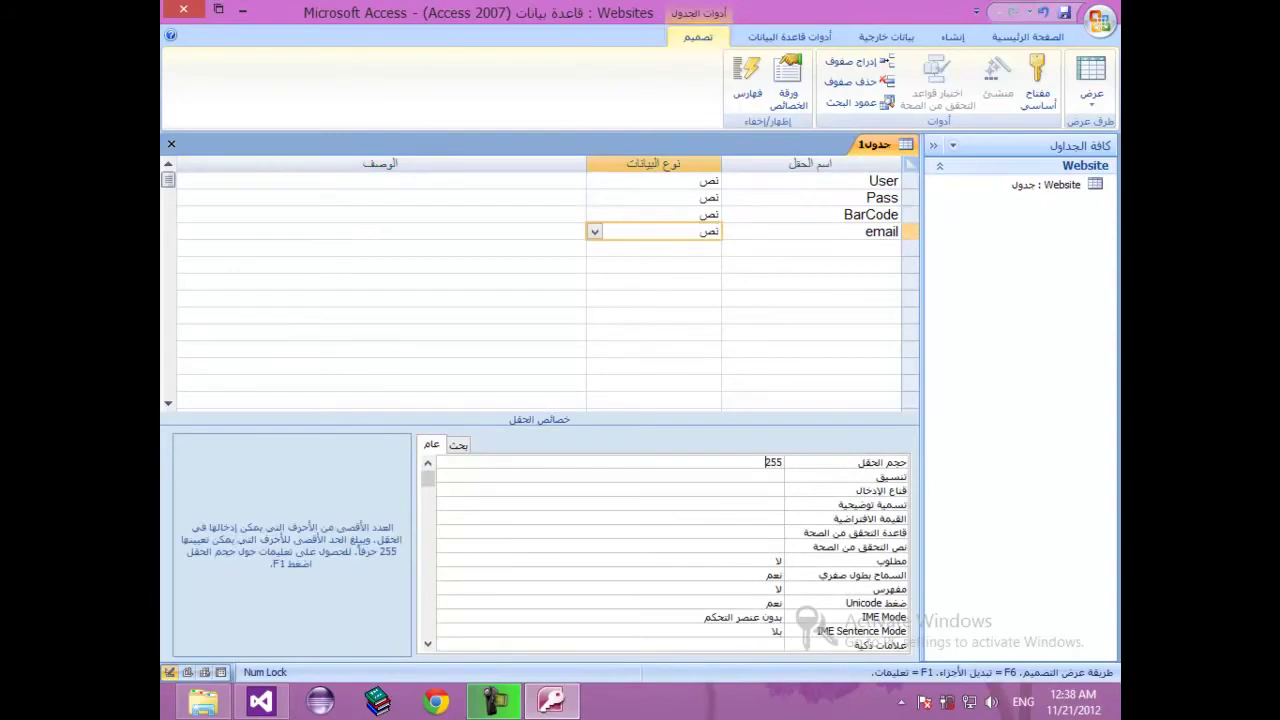
pyautogui.write('70')
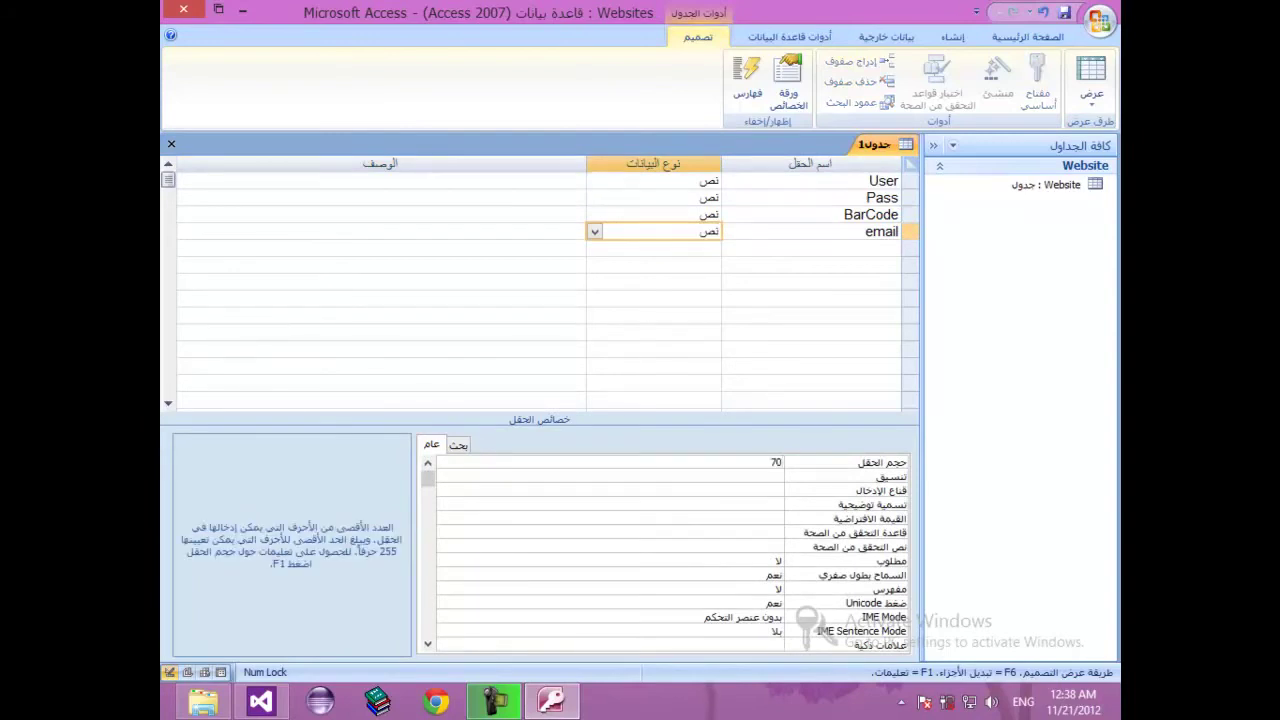
pyautogui.press('Return')
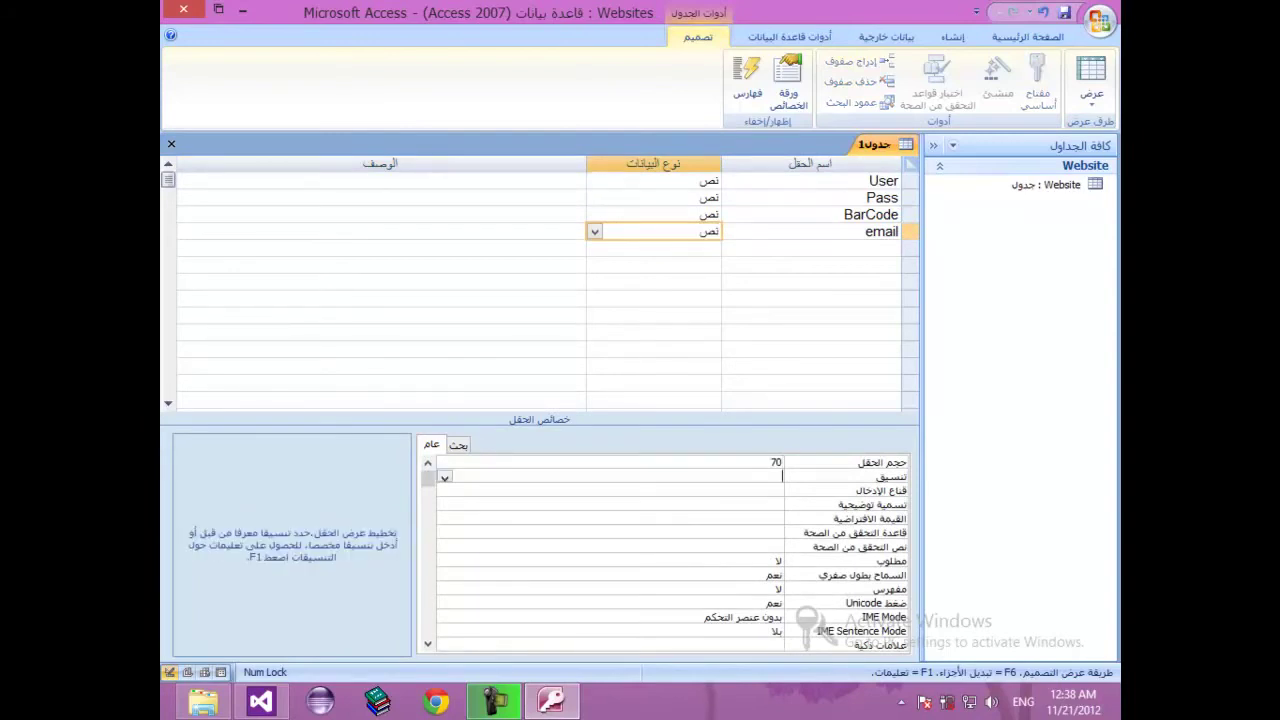
pyautogui.click(810, 180)
pyautogui.click(840, 214)
pyautogui.click(840, 231)
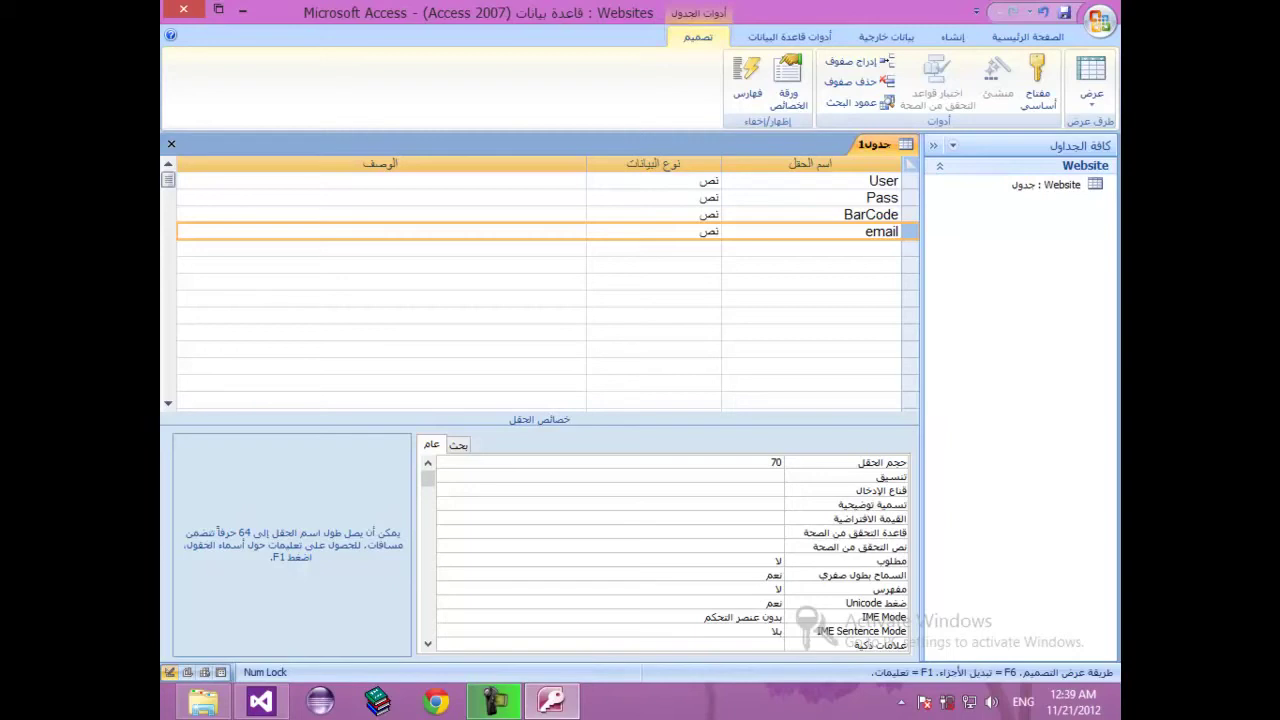
# - Make the User field the primary key of the new table
pyautogui.click(880, 180)
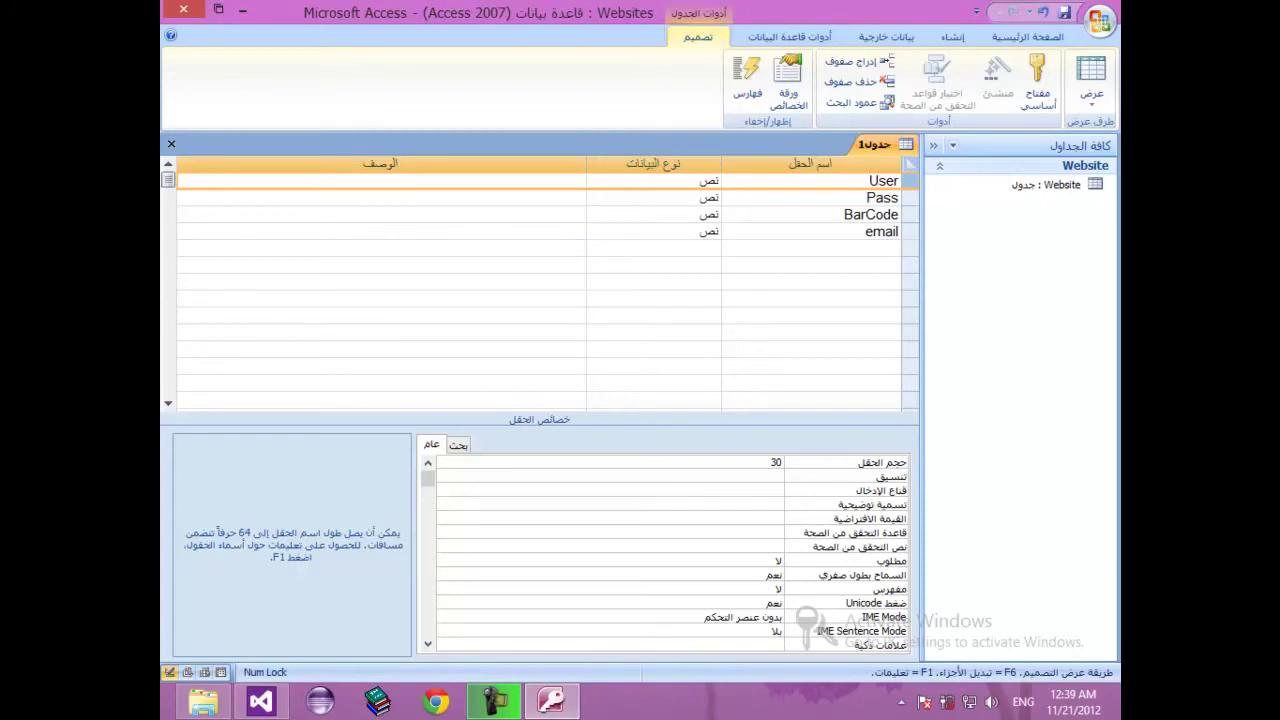
pyautogui.rightClick(895, 182)
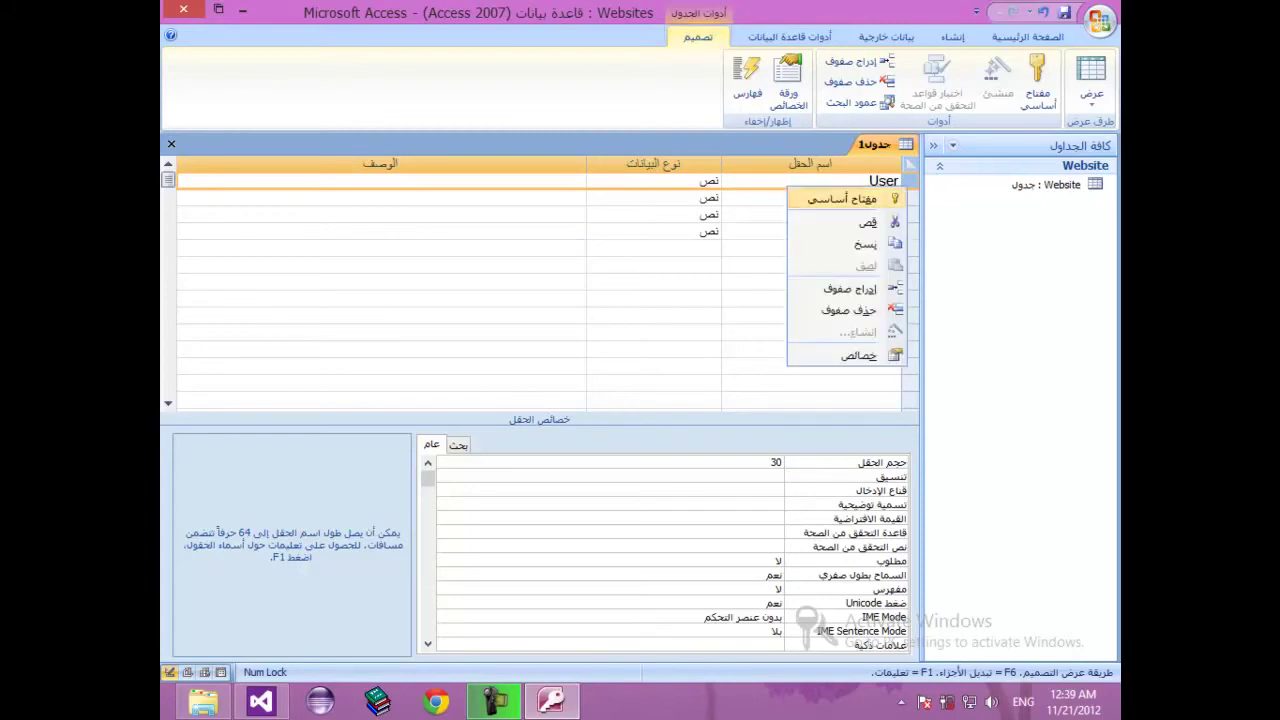
pyautogui.click(843, 198)
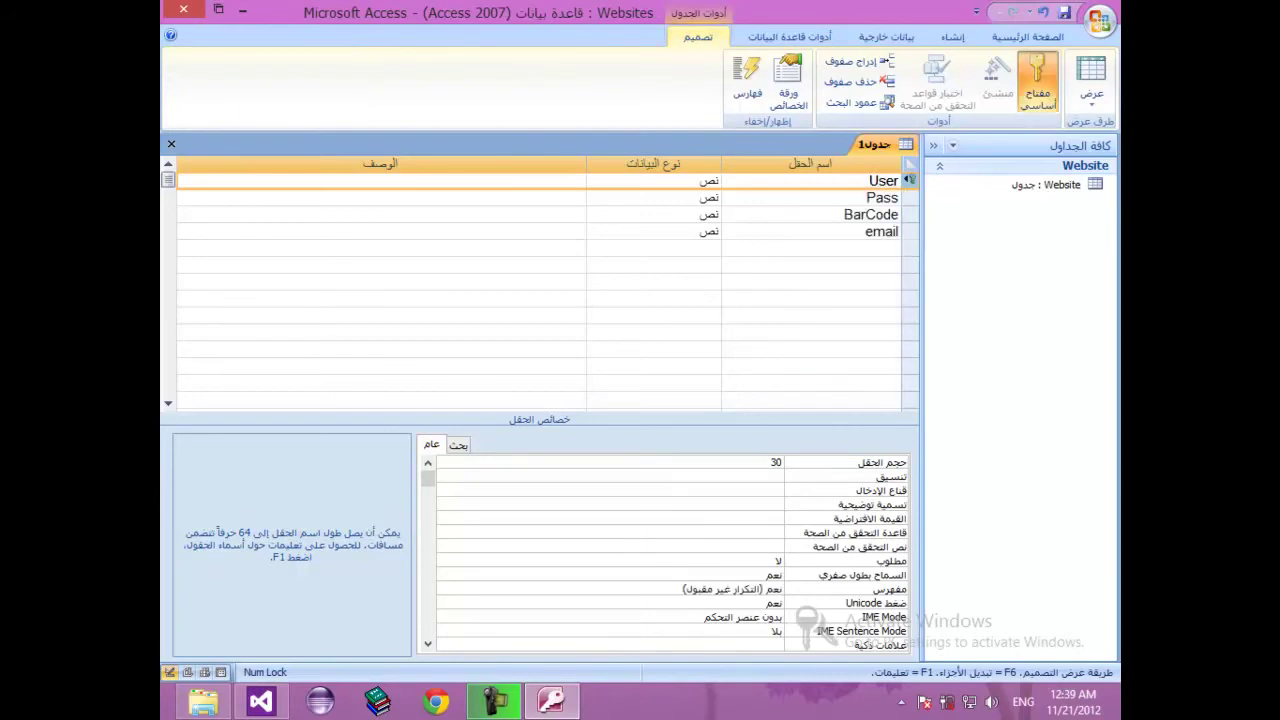
# - Save the user table under the name MyUser
pyautogui.rightClick(876, 145)
pyautogui.click(800, 165)
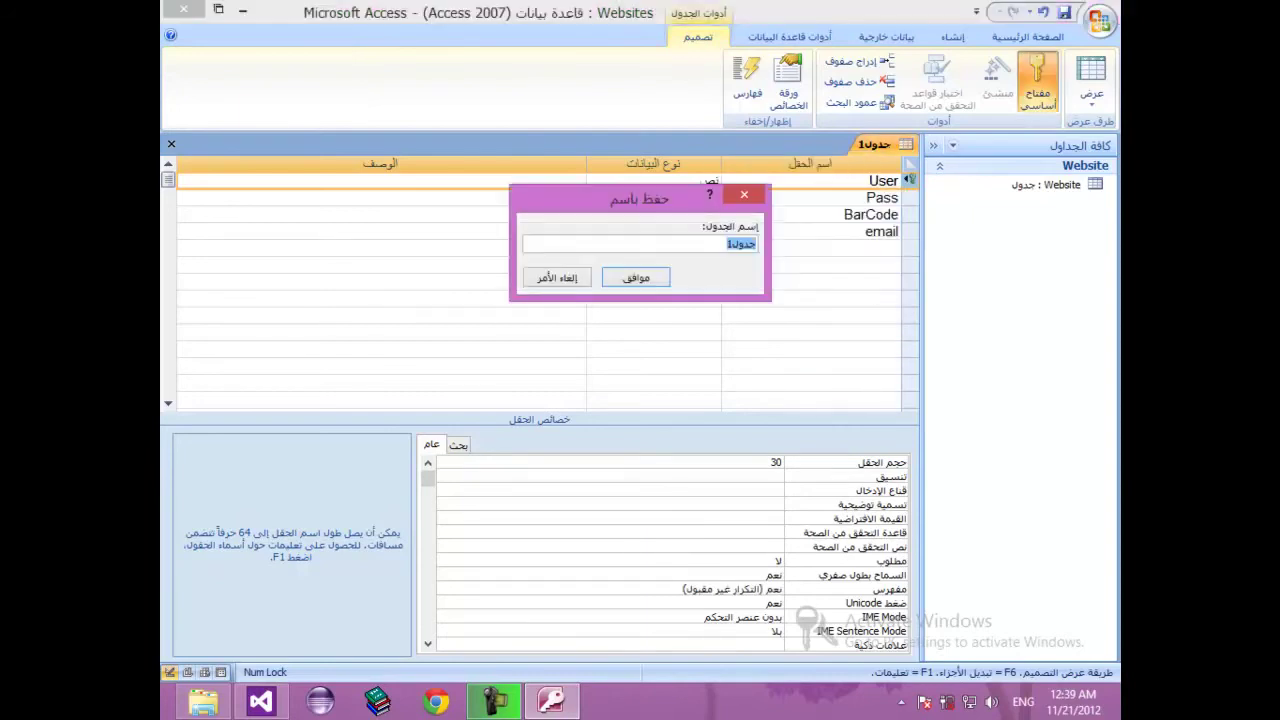
pyautogui.write('User')
pyautogui.press('BackSpace')
pyautogui.press('BackSpace')
pyautogui.press('BackSpace')
pyautogui.press('BackSpace')
pyautogui.hotkey('alt', 'shift')
pyautogui.hotkey('alt', 'shift')
pyautogui.write('MyUser')
pyautogui.click(636, 277)
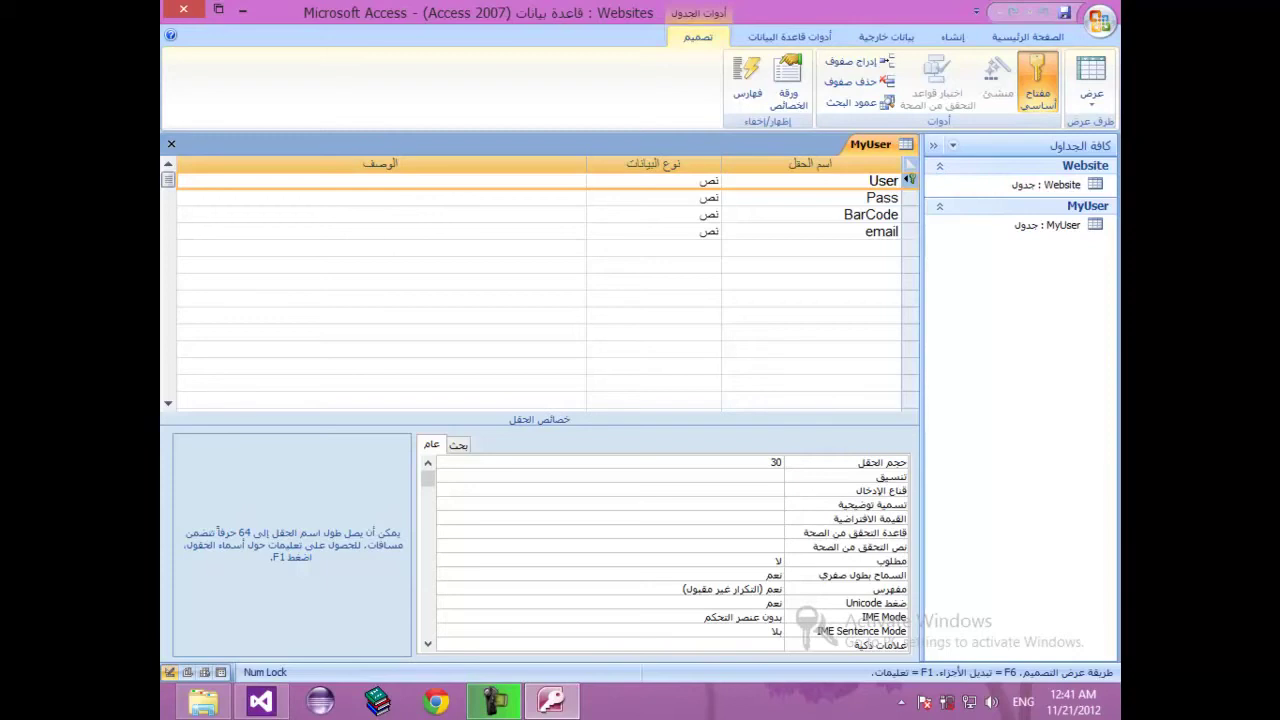
# - Open the Website table and switch it to Design view
pyautogui.doubleClick(1045, 184)
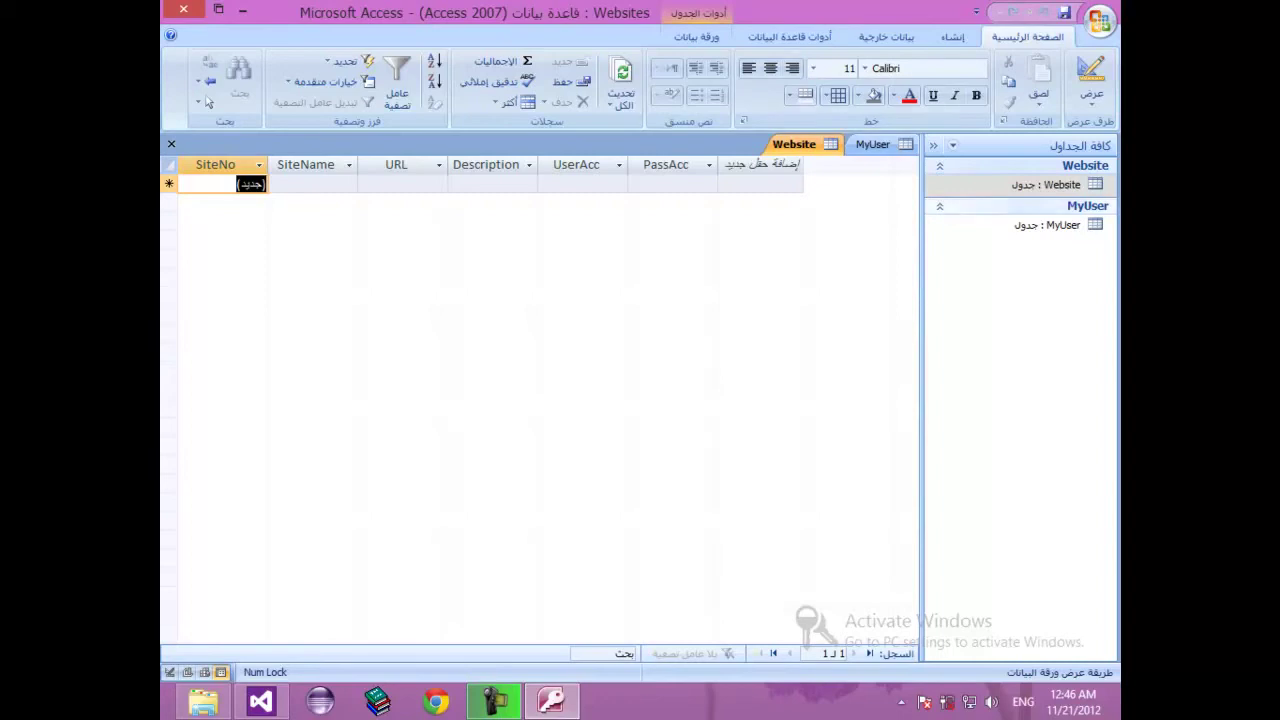
pyautogui.rightClick(1060, 185)
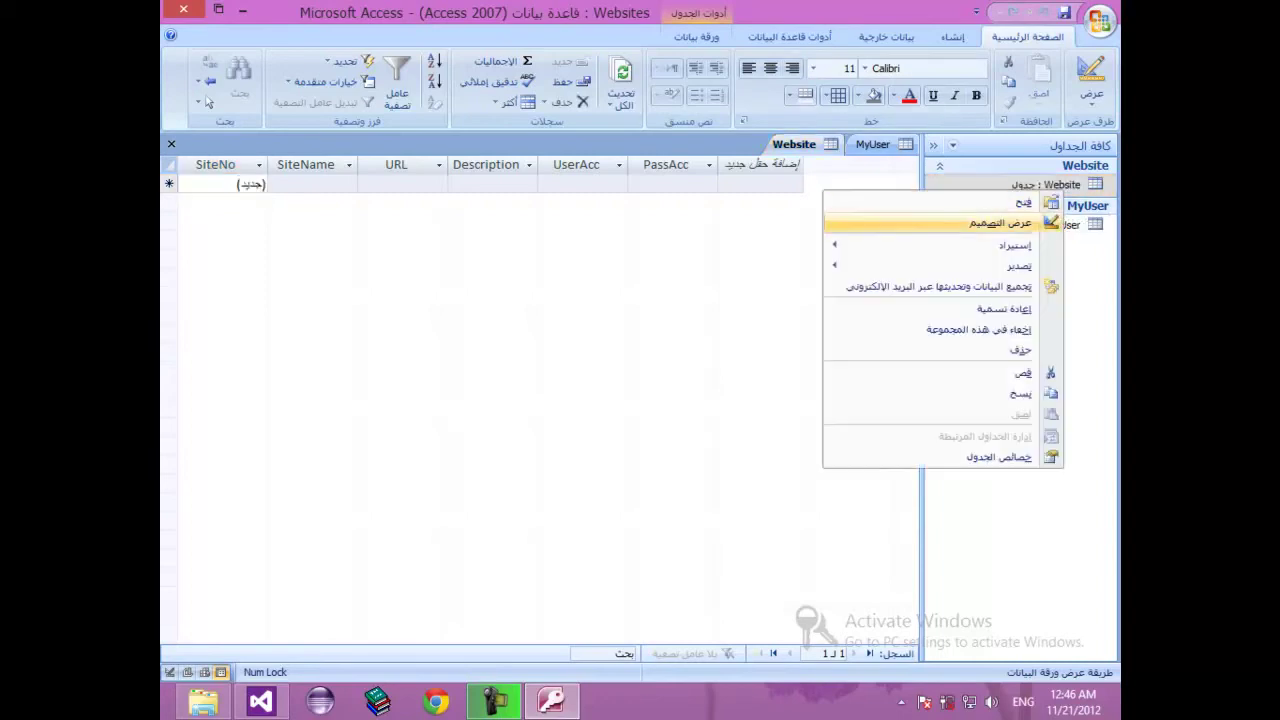
pyautogui.press('Return')
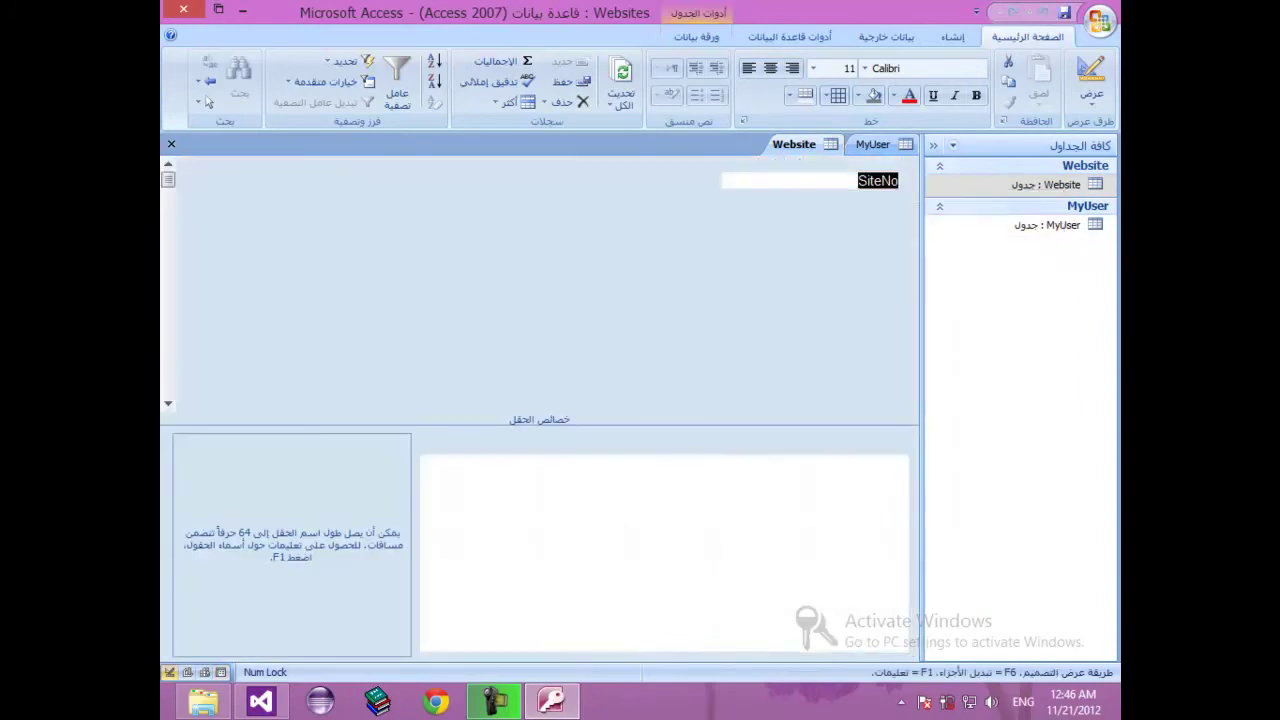
# - Add a Text field named Username below the PassAcc field in the Website table
pyautogui.click(810, 281)
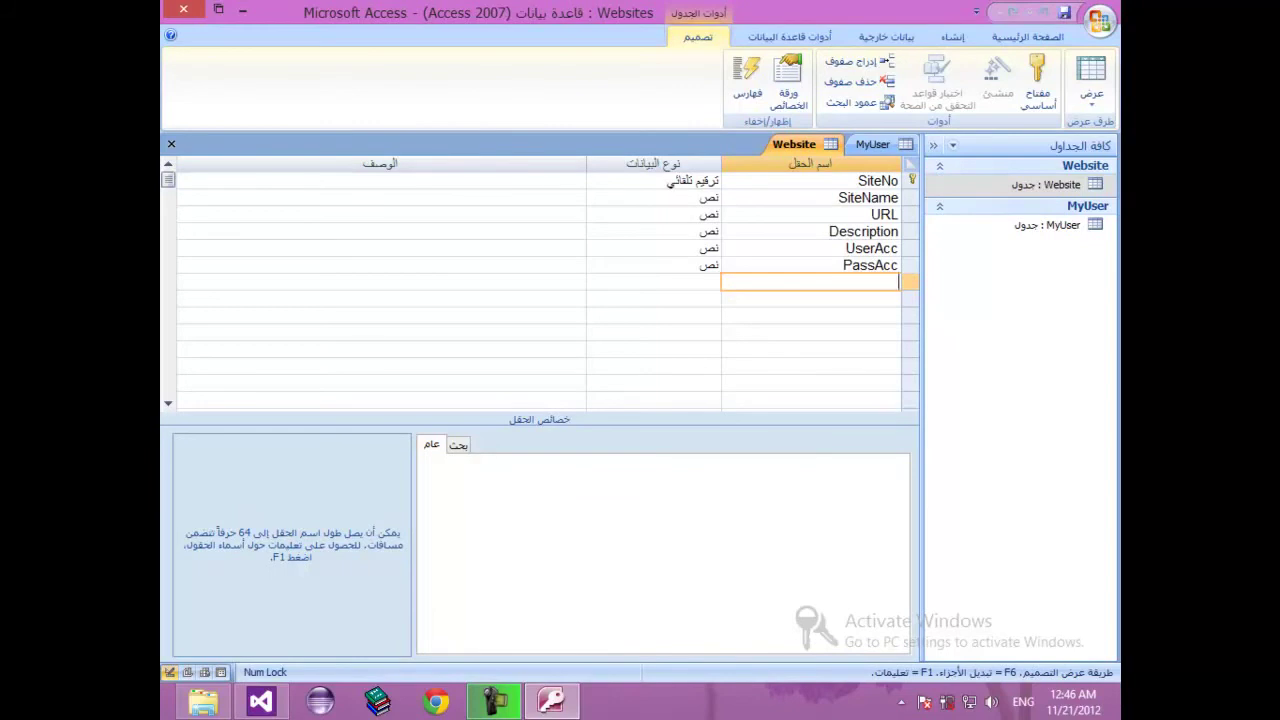
pyautogui.write('Username')
pyautogui.press('Tab')
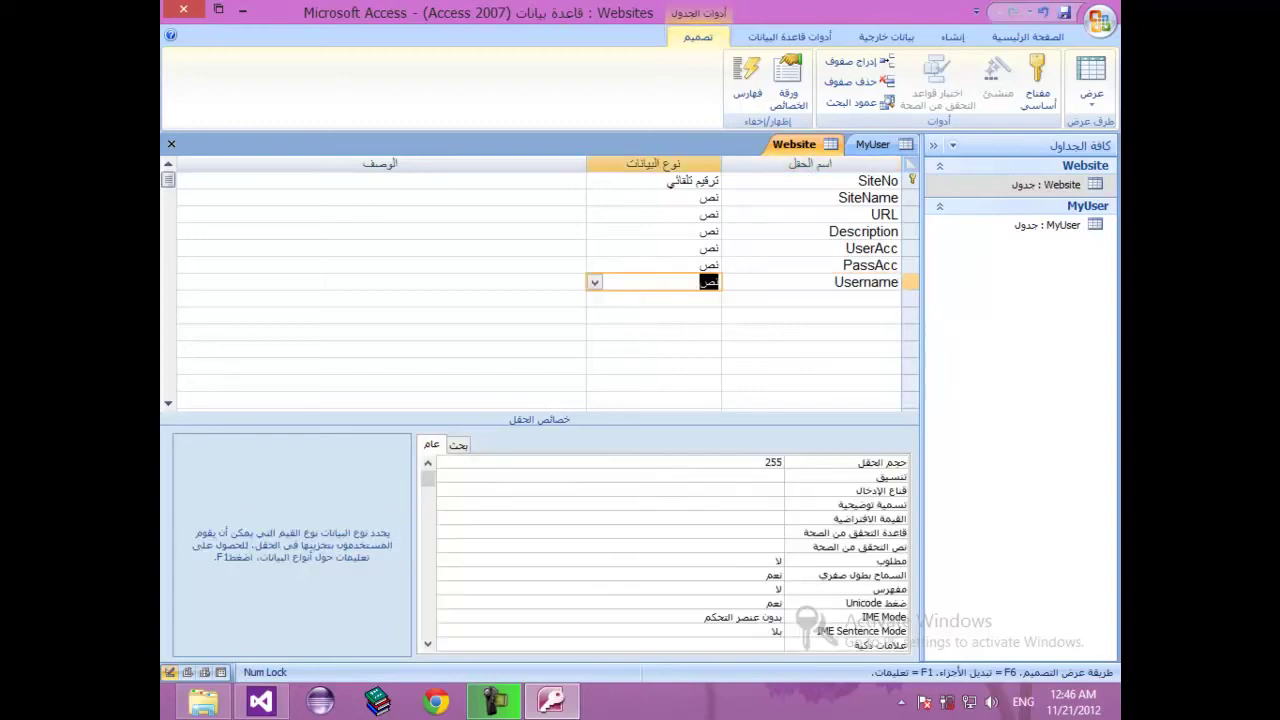
pyautogui.click(871, 248)
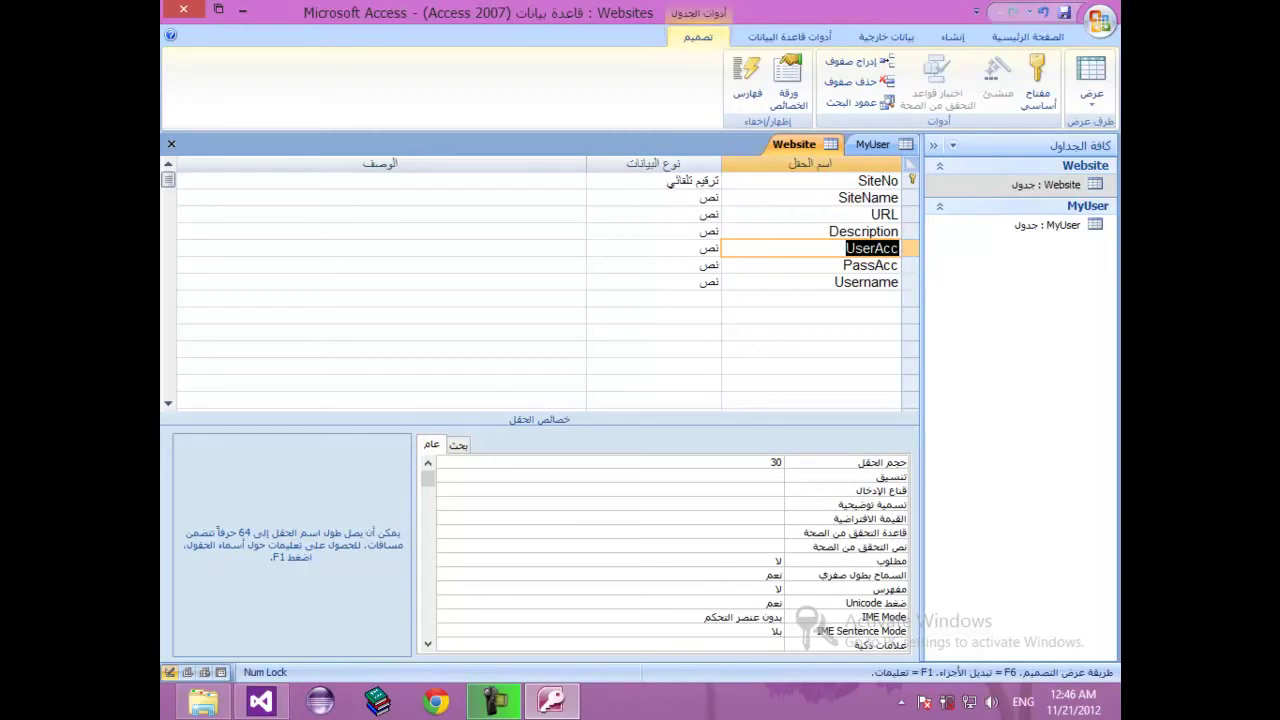
pyautogui.click(835, 282)
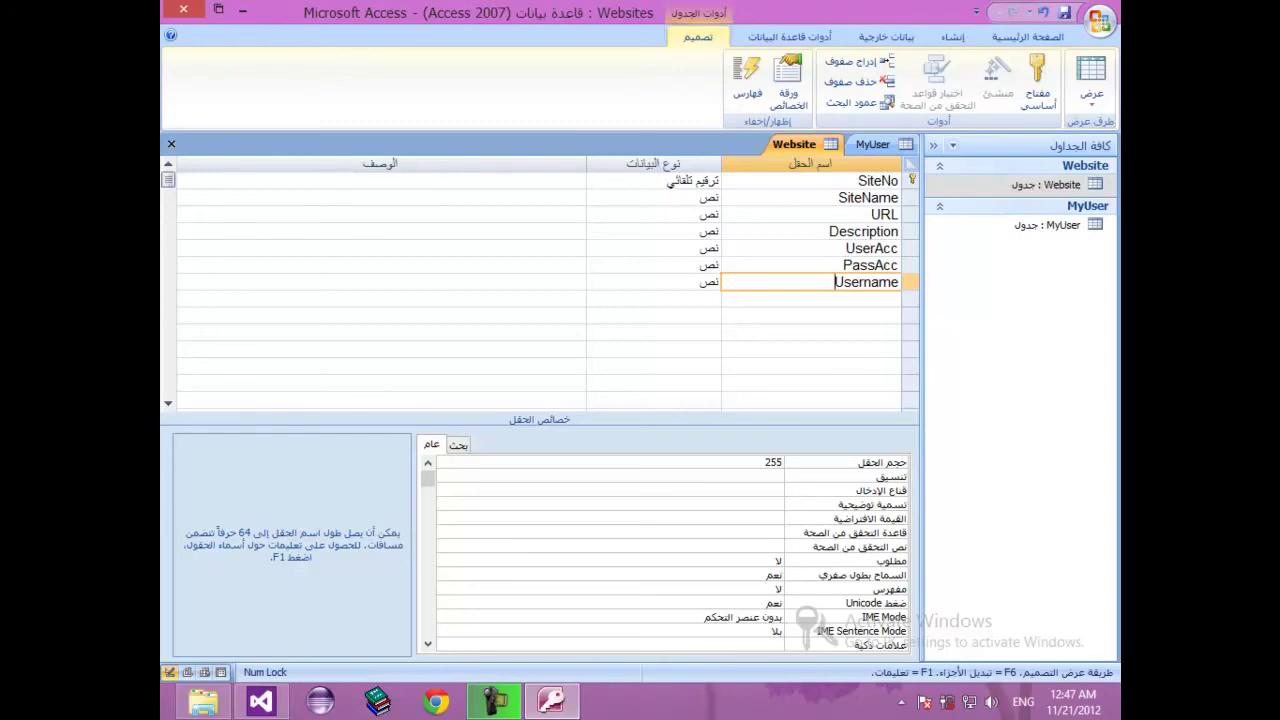
# - Set the field size of the Website table's Username field to 30, matching the User field in MyUser
pyautogui.press('Tab')
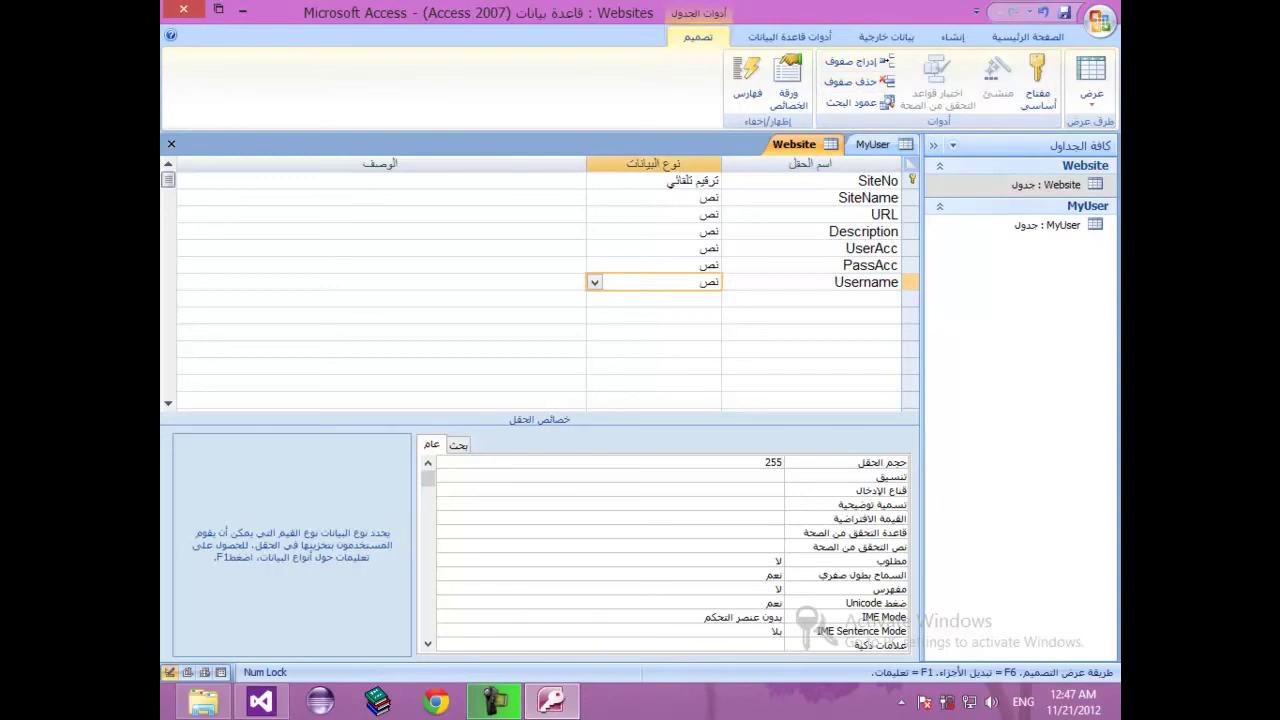
pyautogui.click(871, 144)
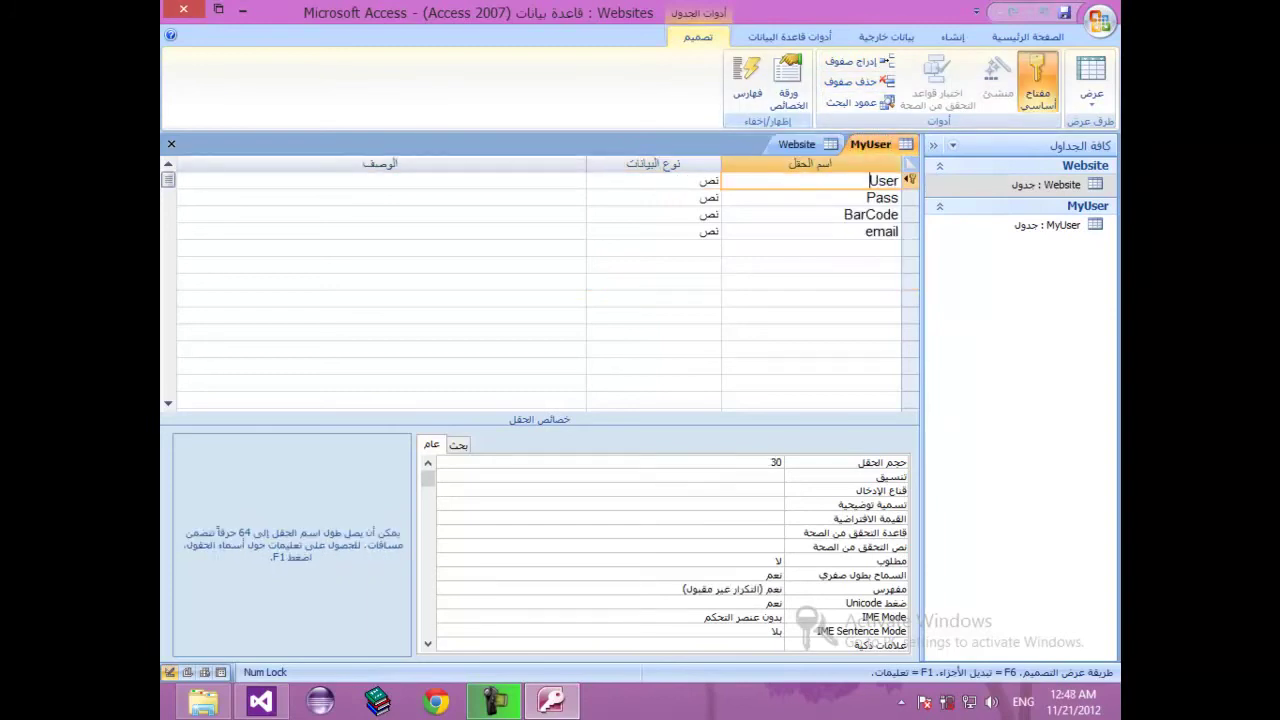
pyautogui.click(797, 144)
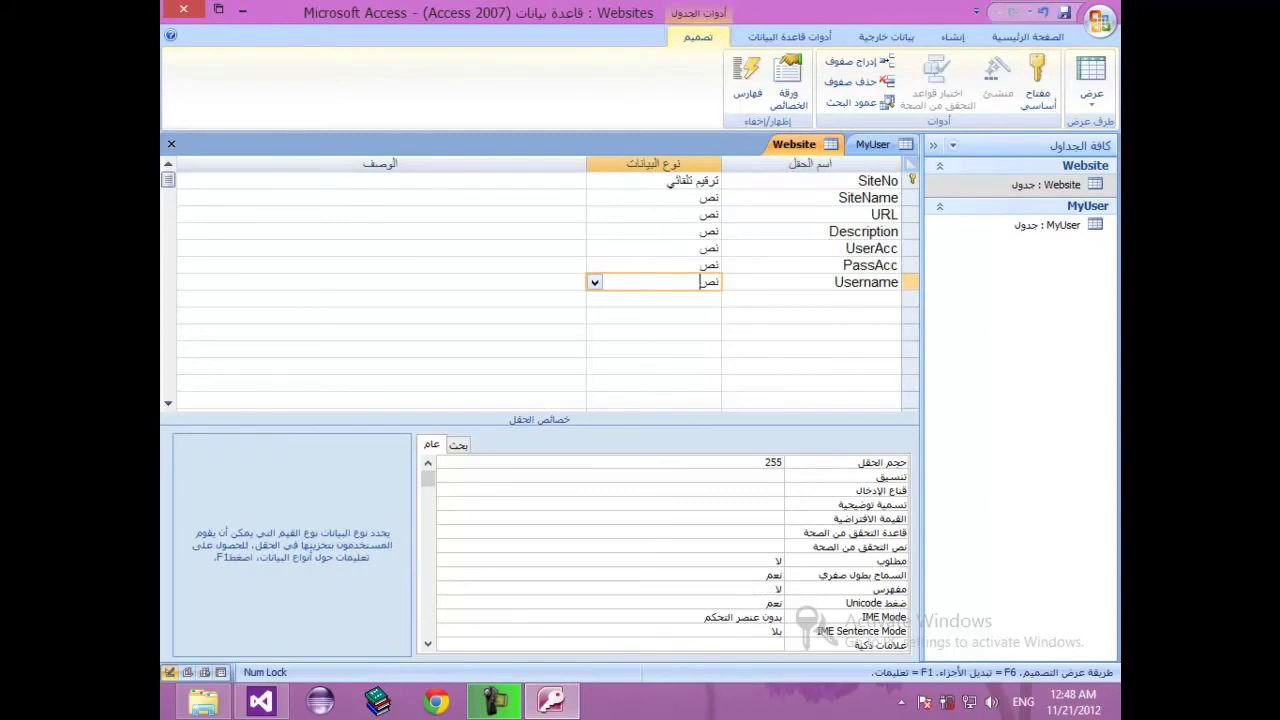
pyautogui.press('F6')
pyautogui.write('30')
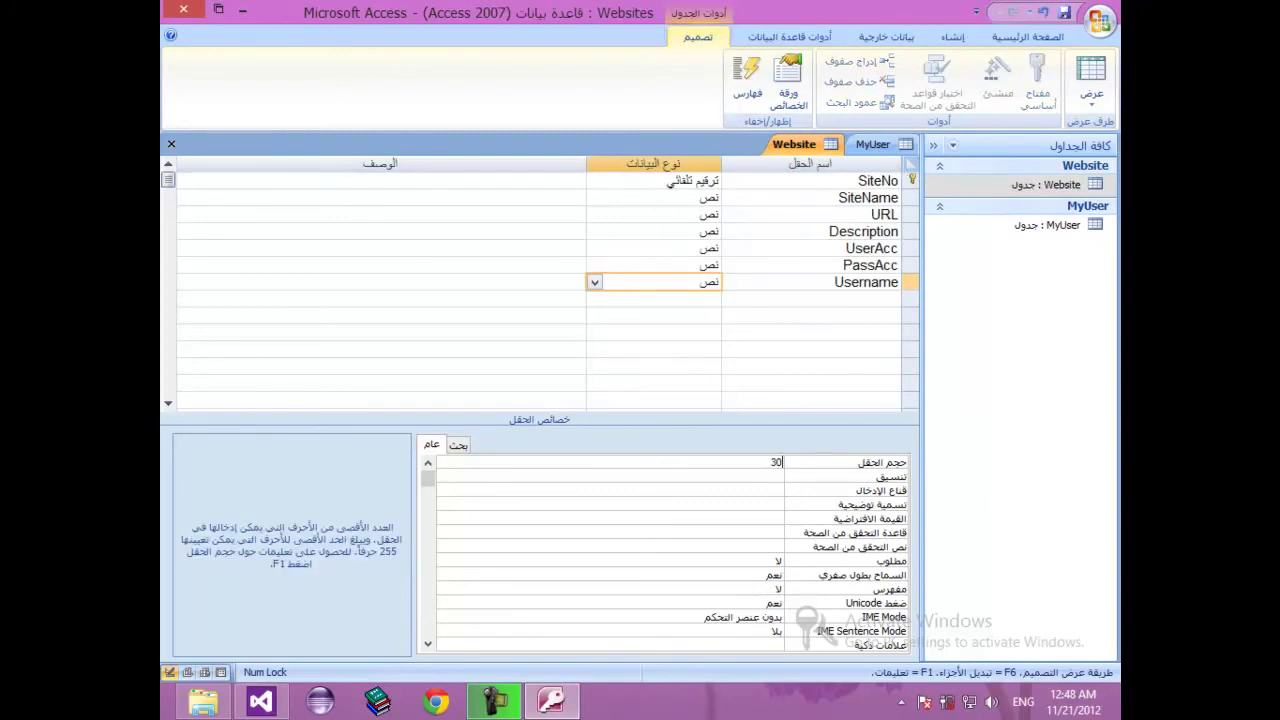
# - Save the Website table's design and close both the Website and MyUser tables
pyautogui.rightClick(800, 145)
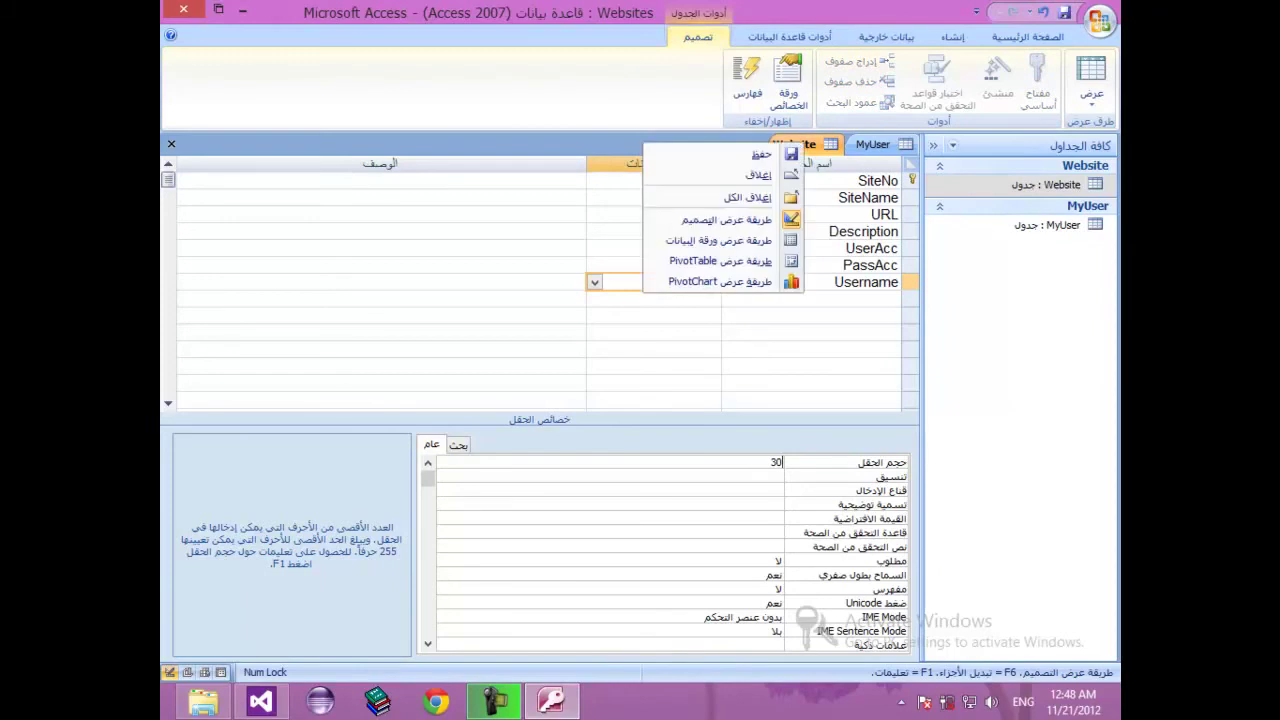
pyautogui.click(760, 154)
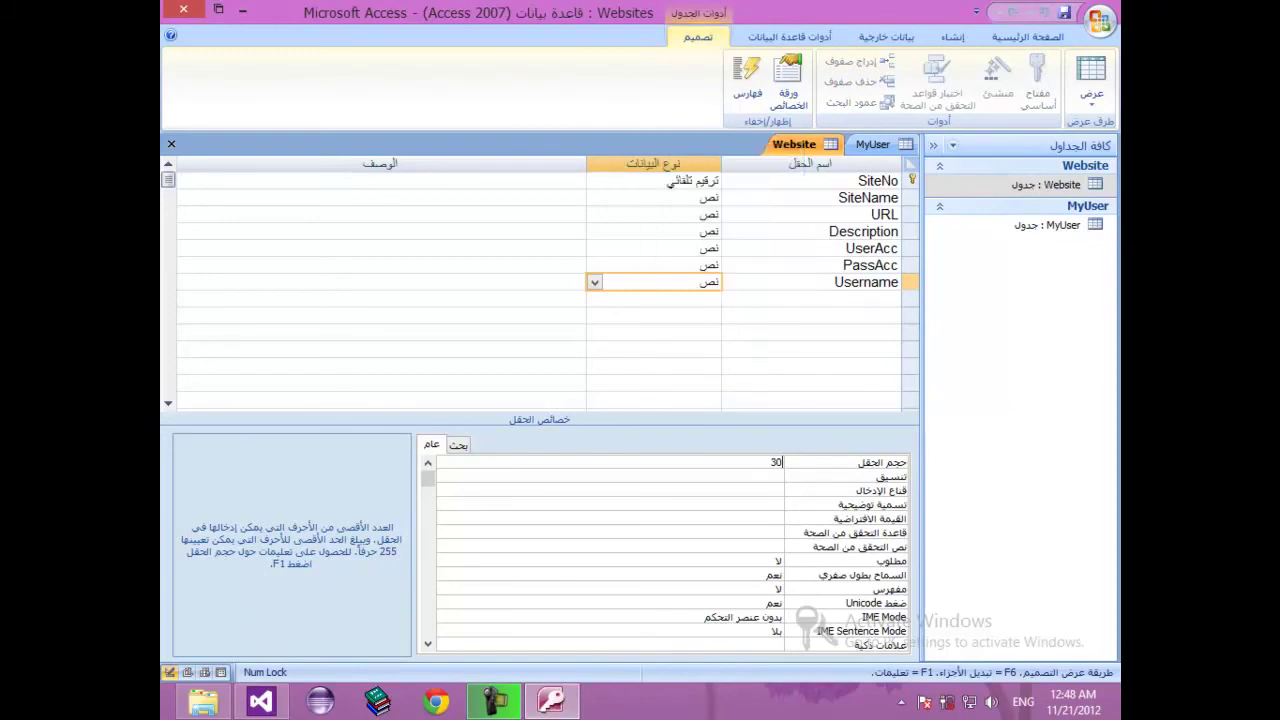
pyautogui.rightClick(822, 150)
pyautogui.click(778, 181)
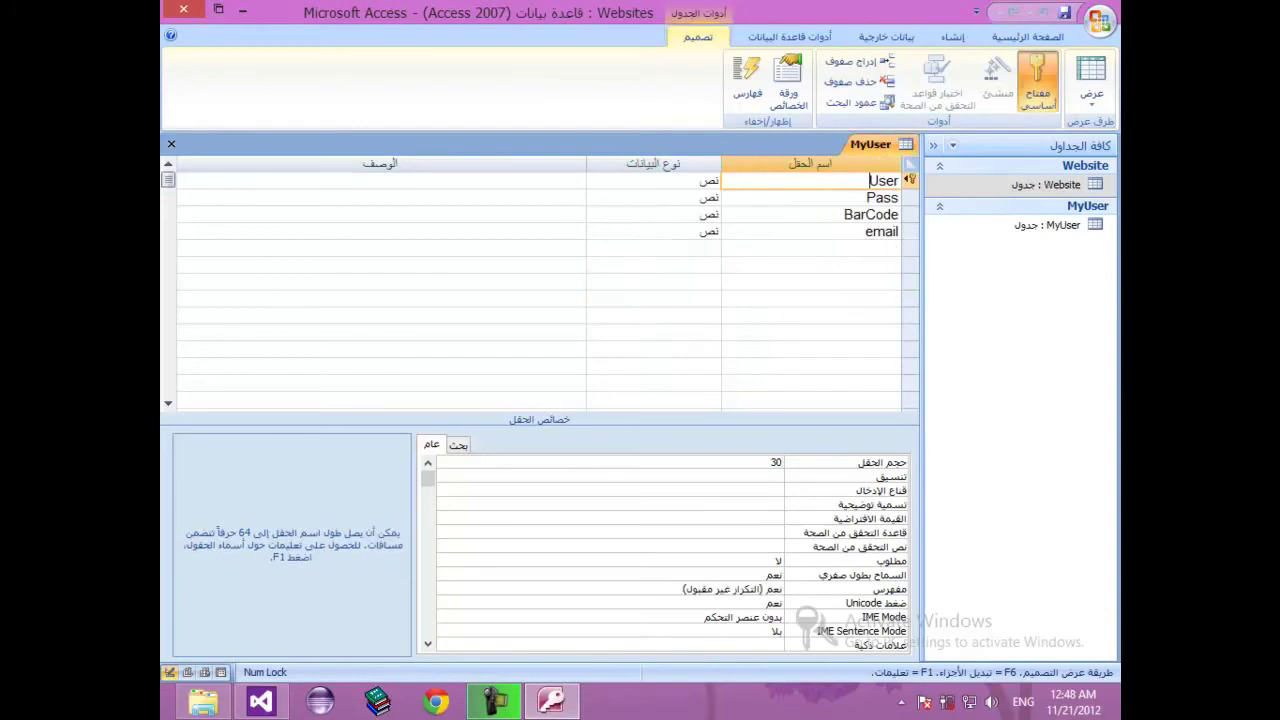
pyautogui.rightClick(852, 148)
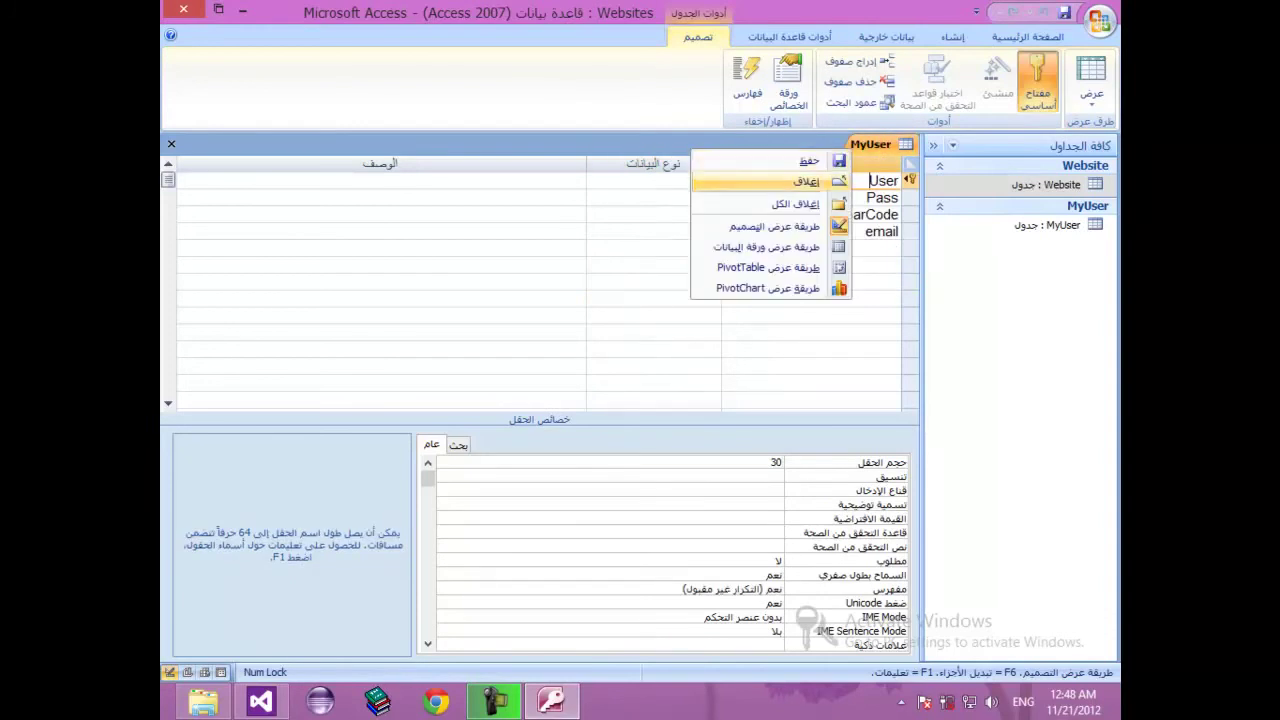
pyautogui.click(800, 181)
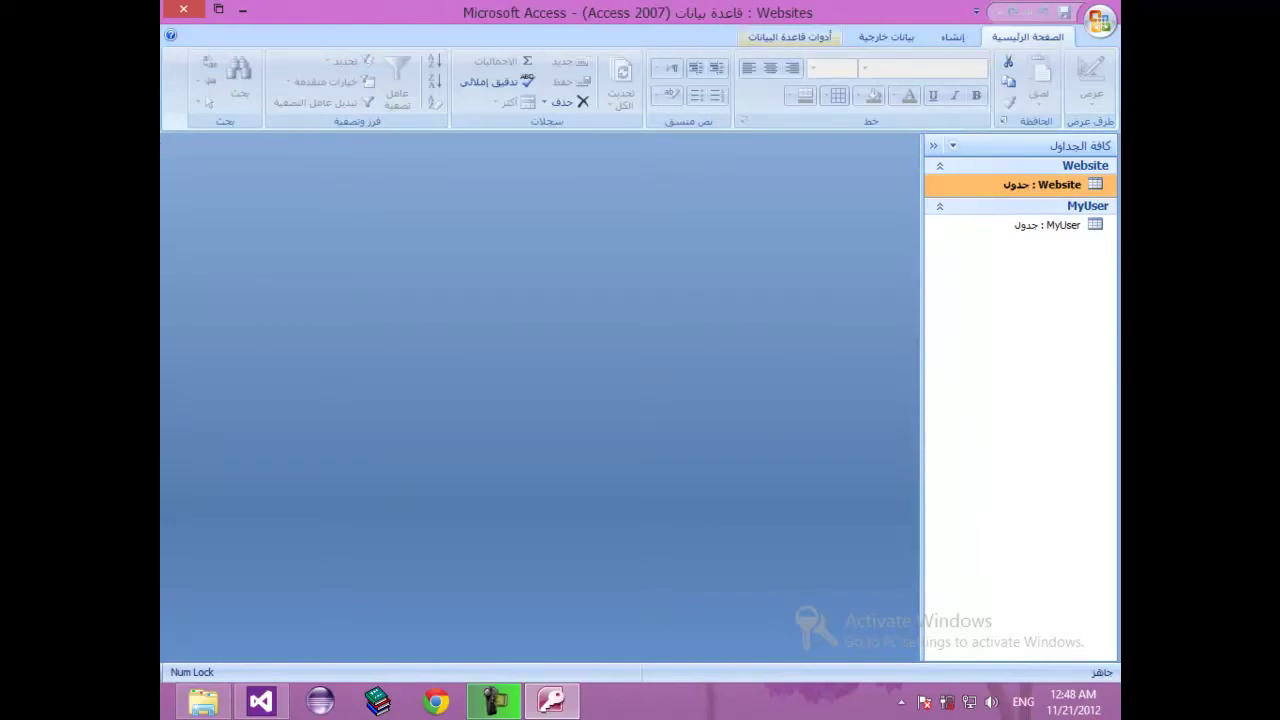
# - Open the database relationships view and add the MyUser and Website tables to it
pyautogui.click(789, 36)
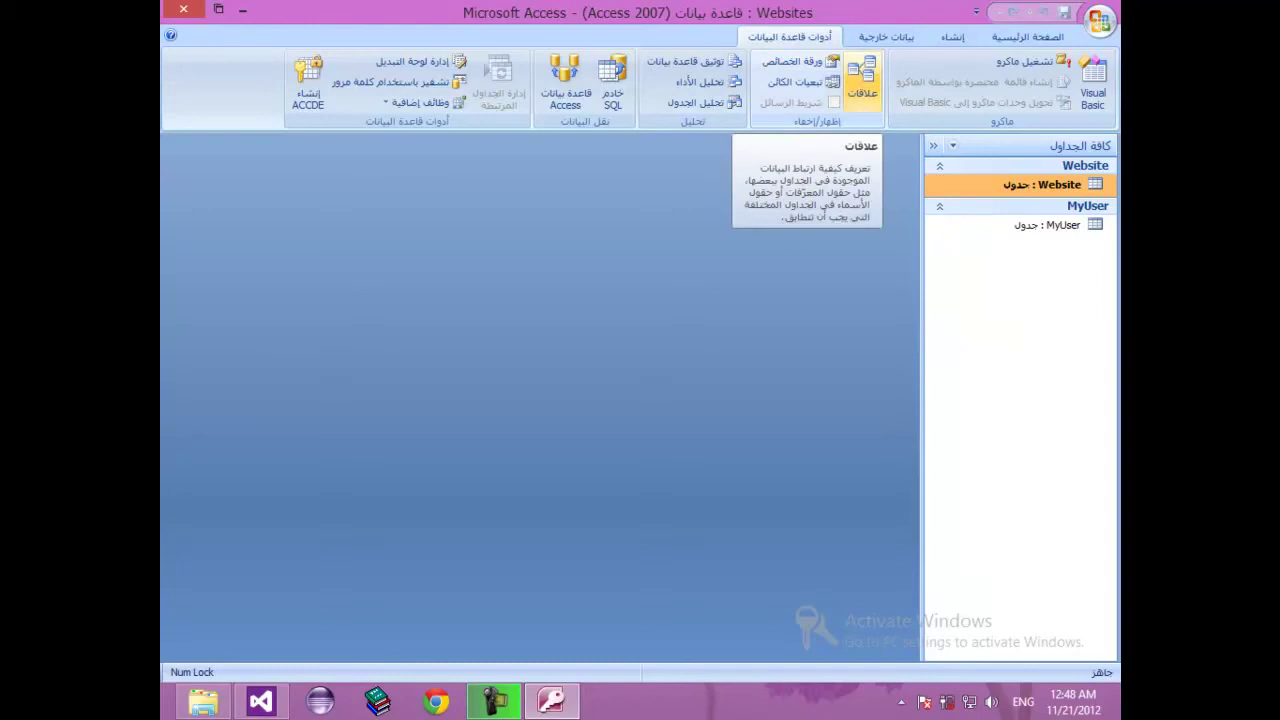
pyautogui.click(862, 80)
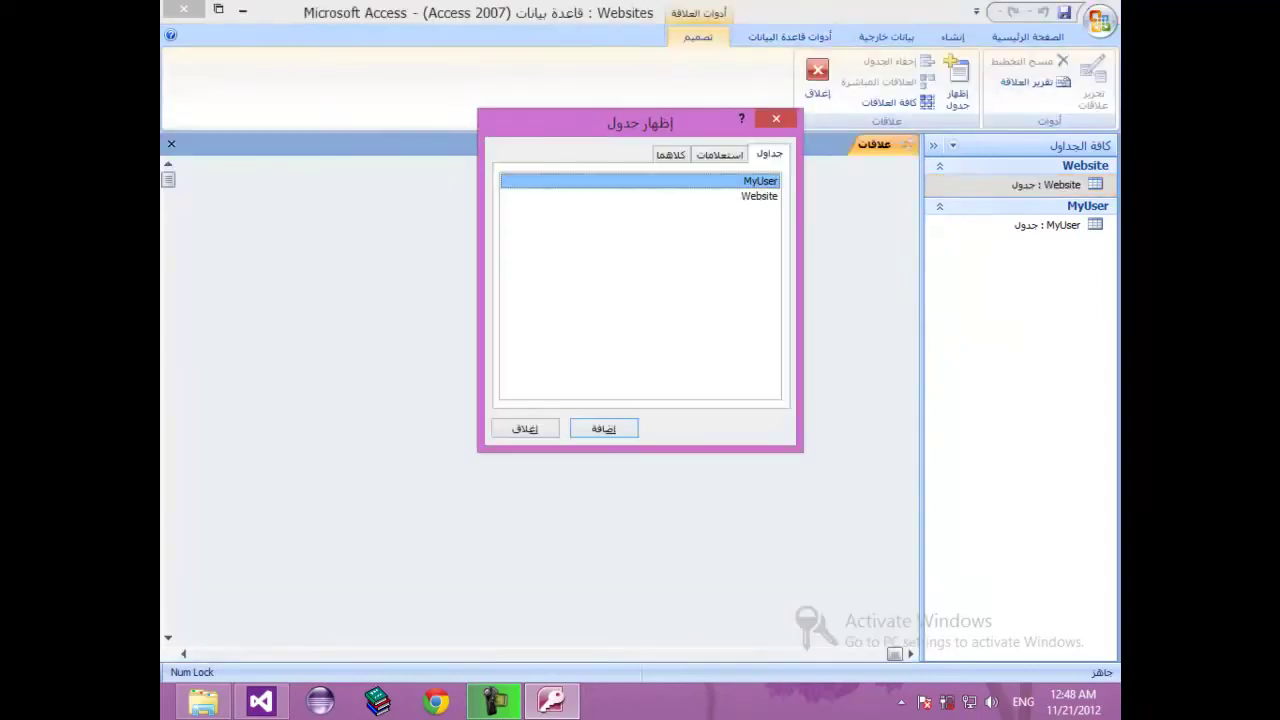
pyautogui.hotkey('shift', 'Down')
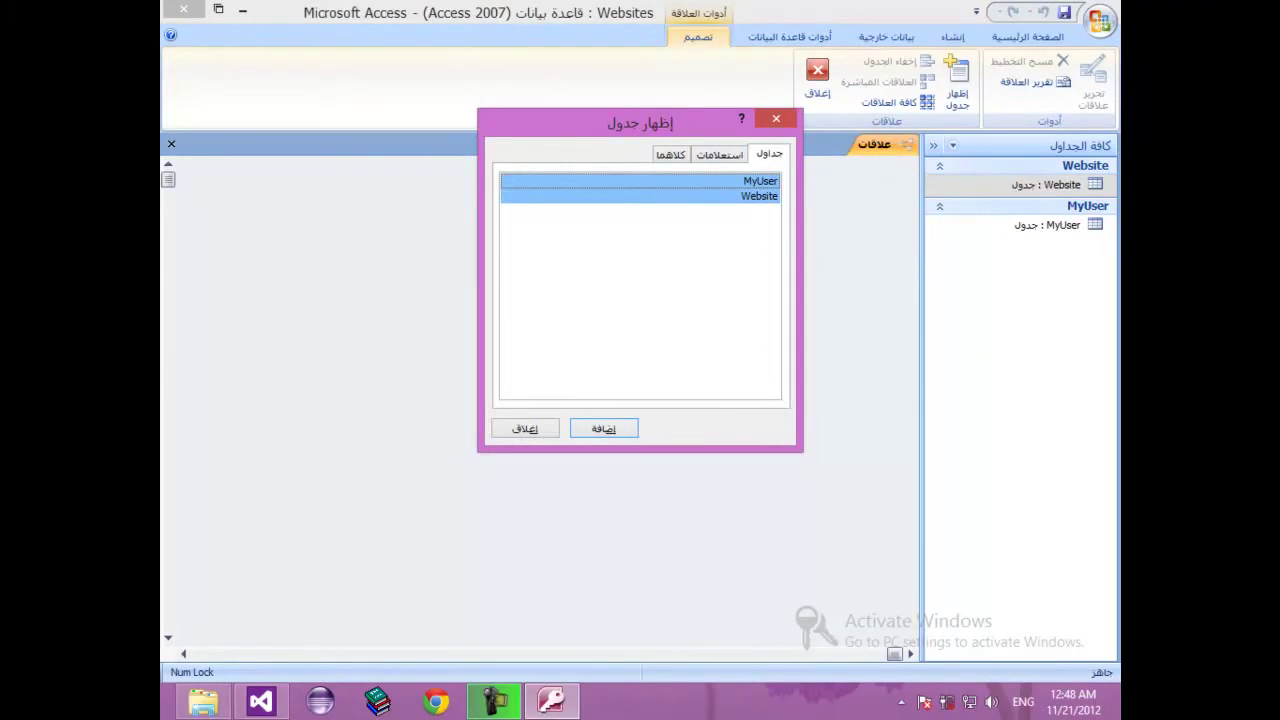
pyautogui.press('Return')
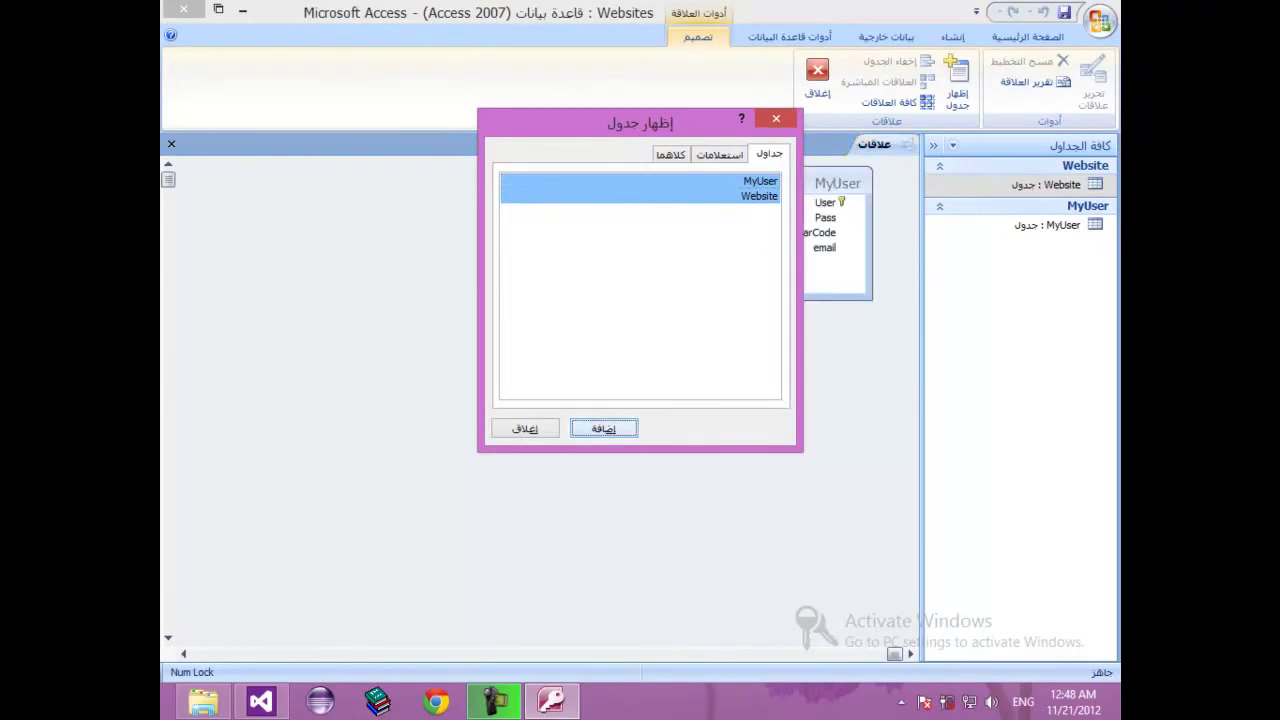
pyautogui.press('Tab')
pyautogui.press('Return')
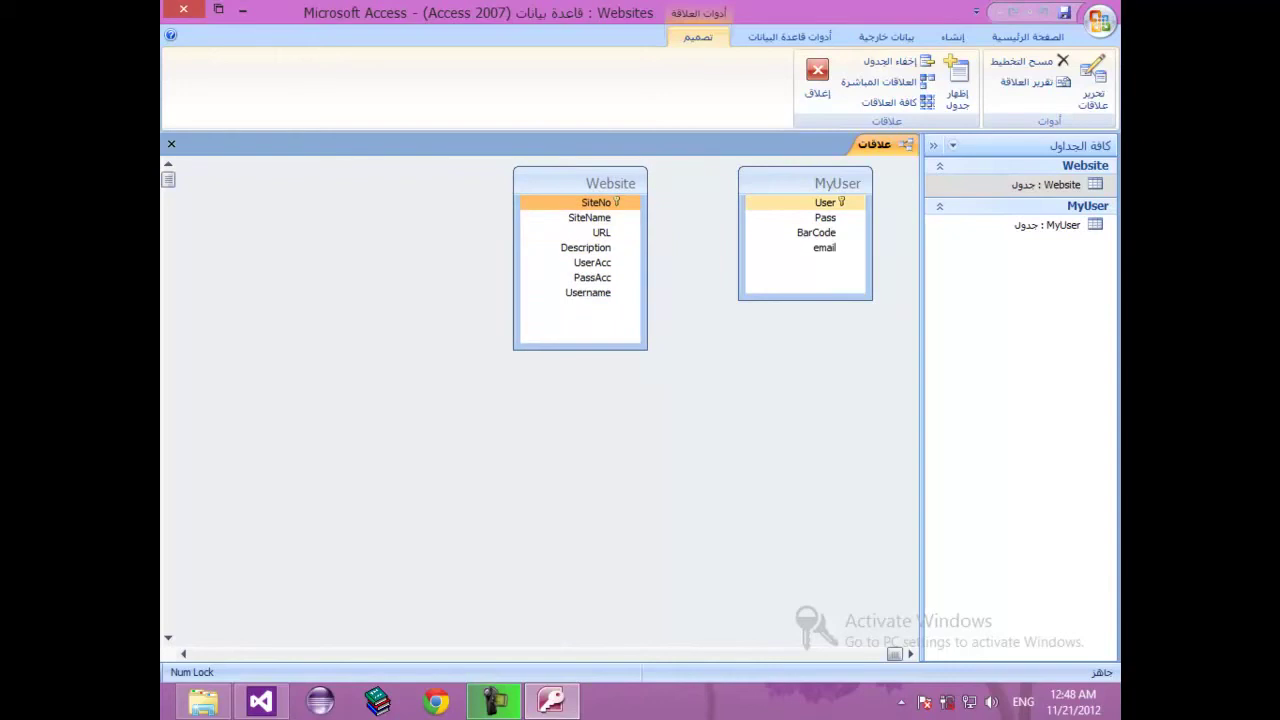
# - Relate Website's Username field to MyUser's User field, enforcing referential integrity and cascading updates of related fields
pyautogui.click(588, 292)
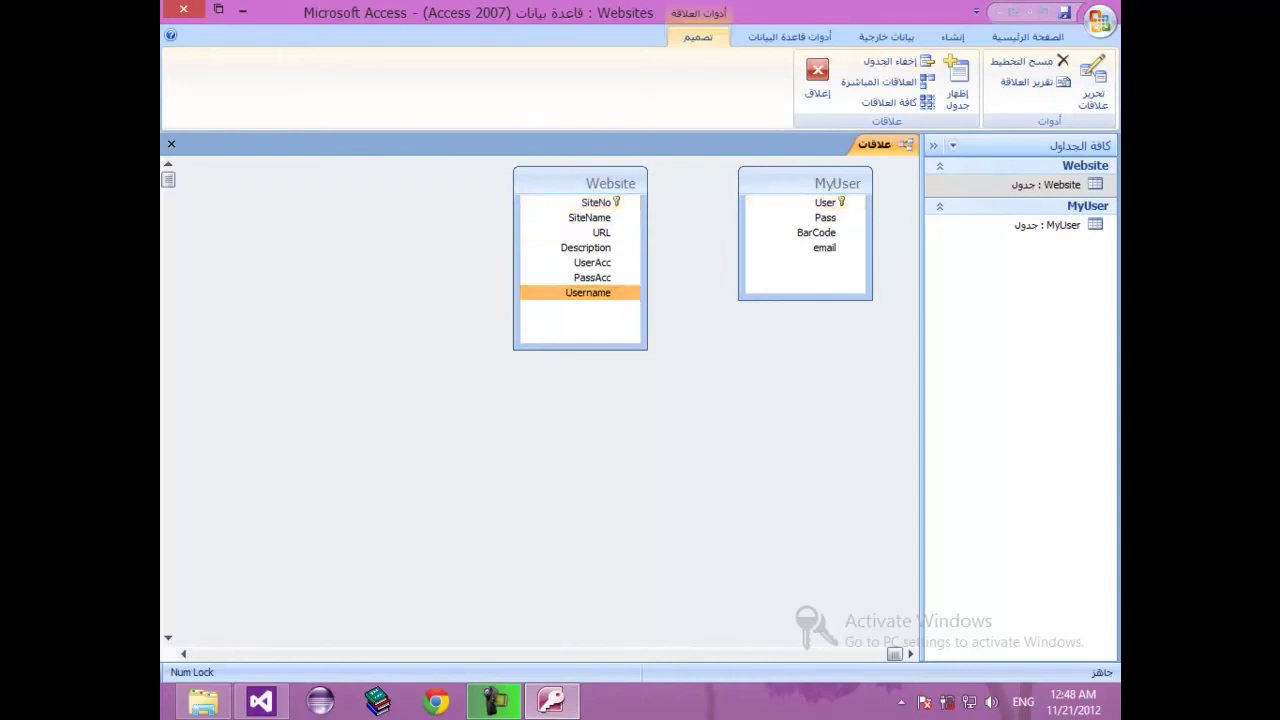
pyautogui.moveTo(588, 292); pyautogui.dragTo(825, 202)
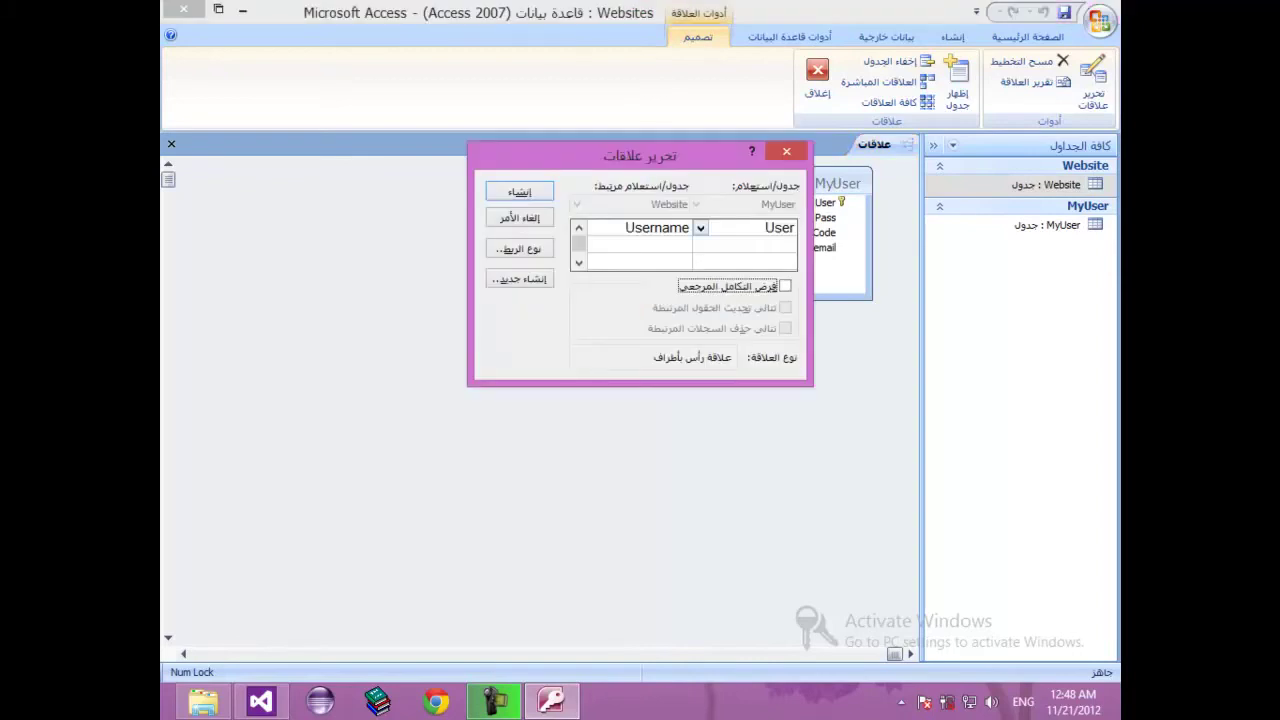
pyautogui.click(779, 227)
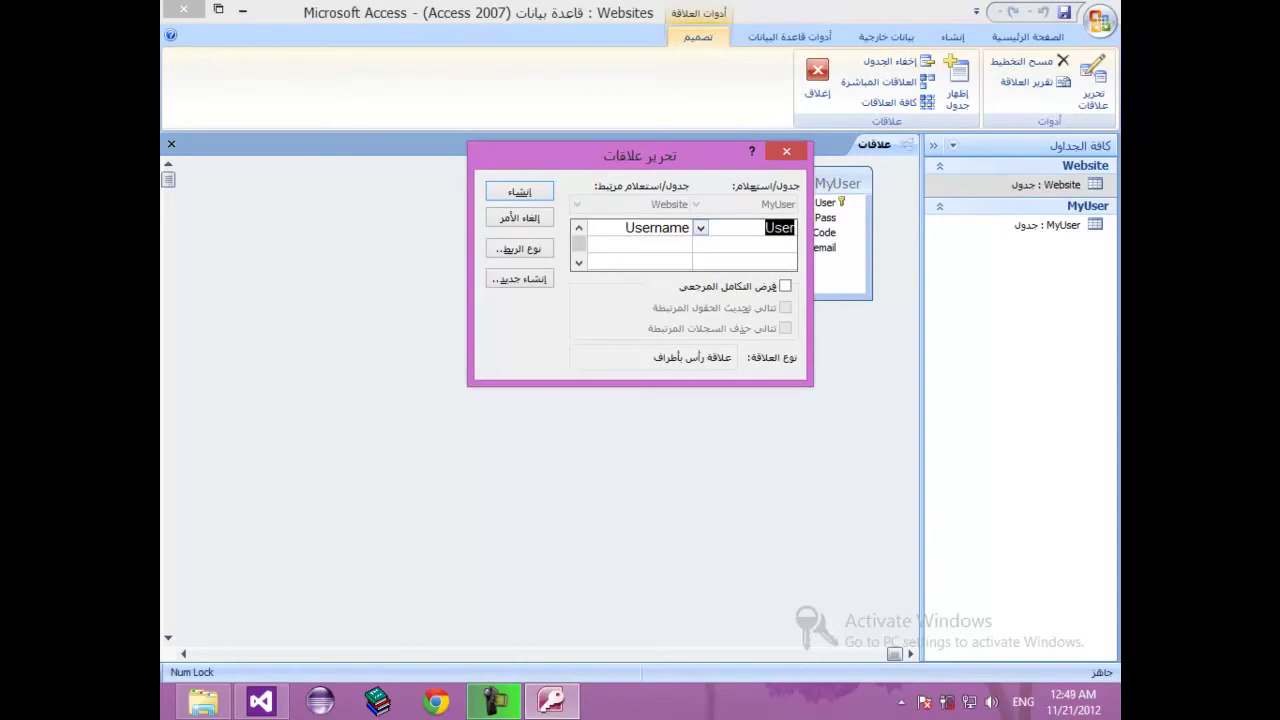
pyautogui.click(785, 286)
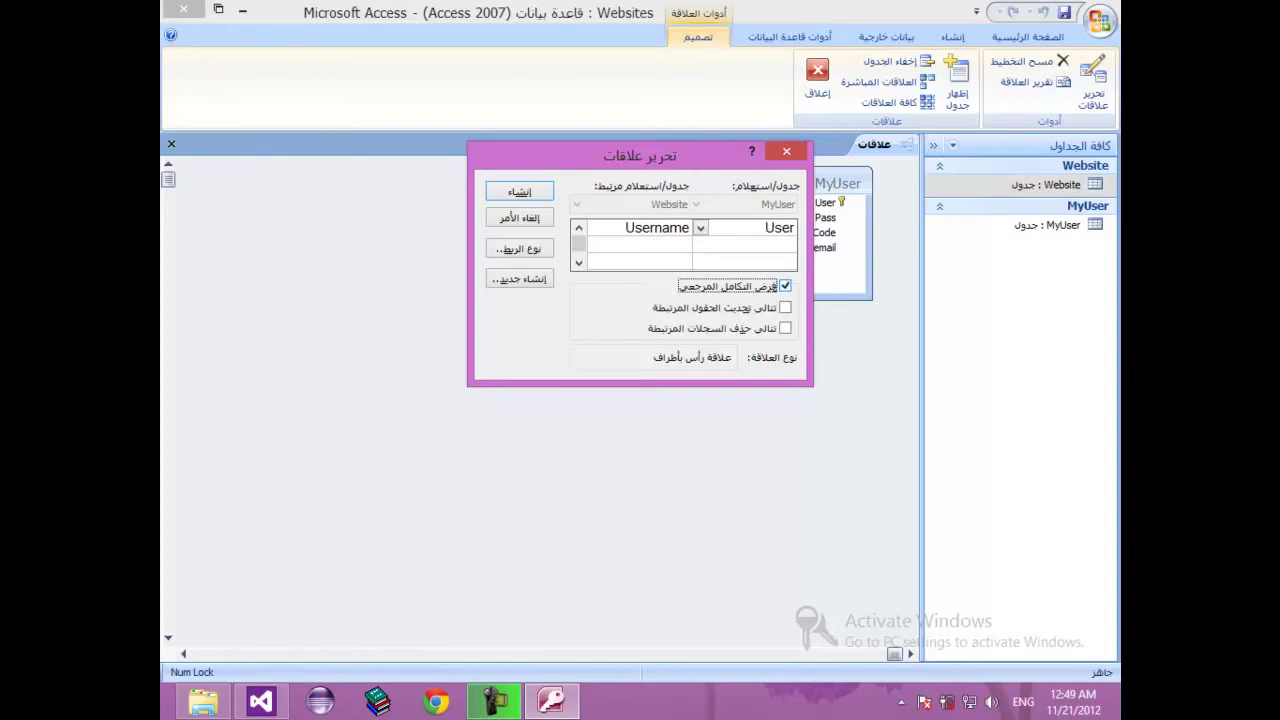
pyautogui.click(785, 307)
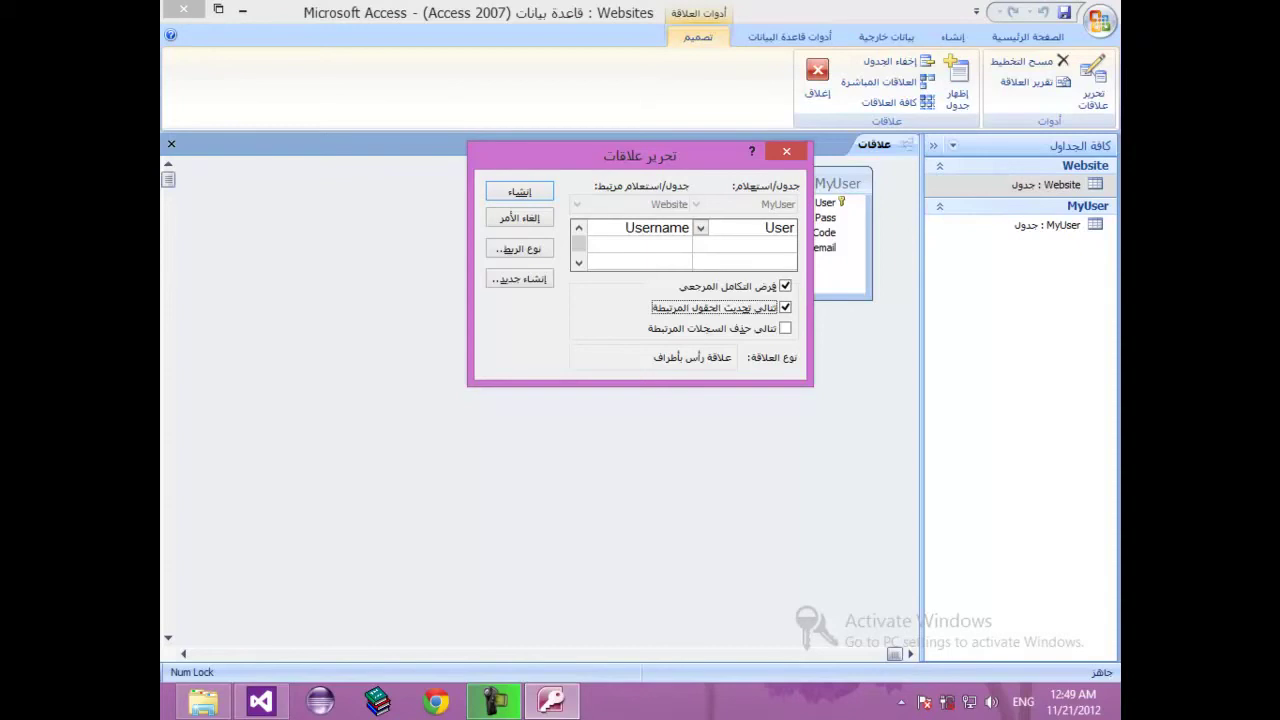
pyautogui.press('Tab')
pyautogui.press('Return')
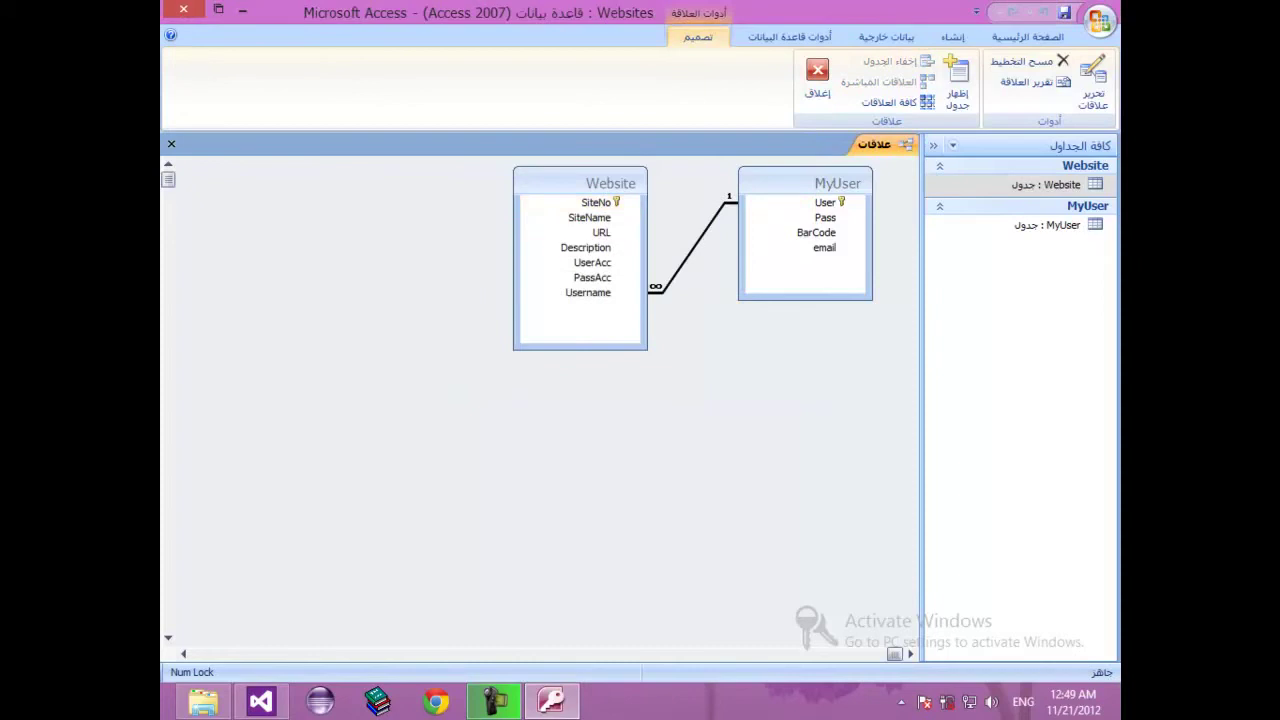
# - Close the relationships view and exit Access to return to the Websites project in Visual Studio
pyautogui.click(585, 292)
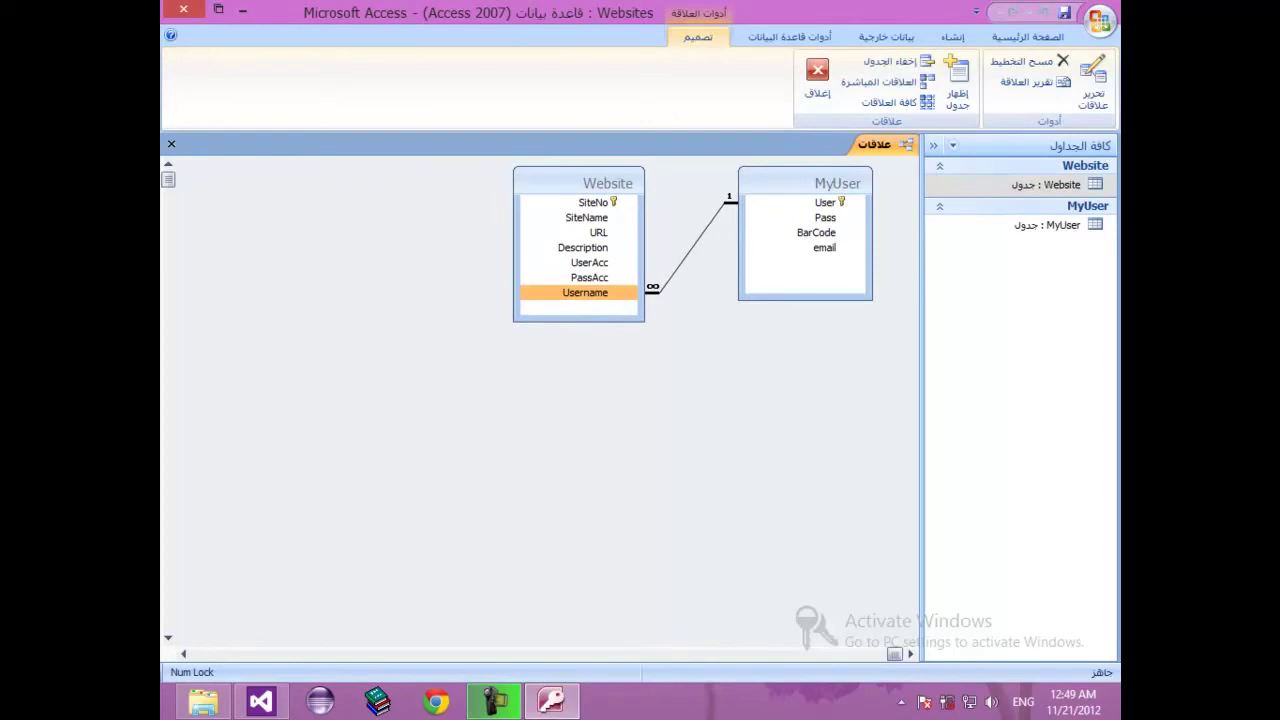
pyautogui.rightClick(874, 145)
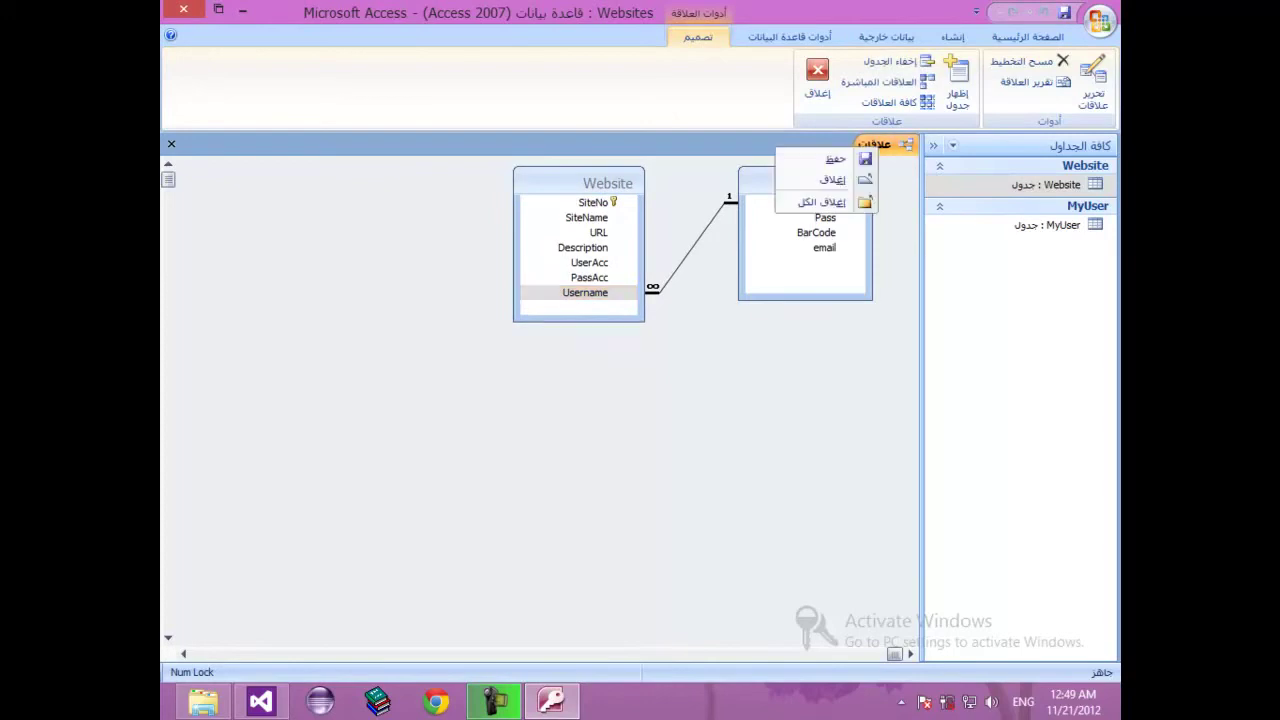
pyautogui.press('Escape')
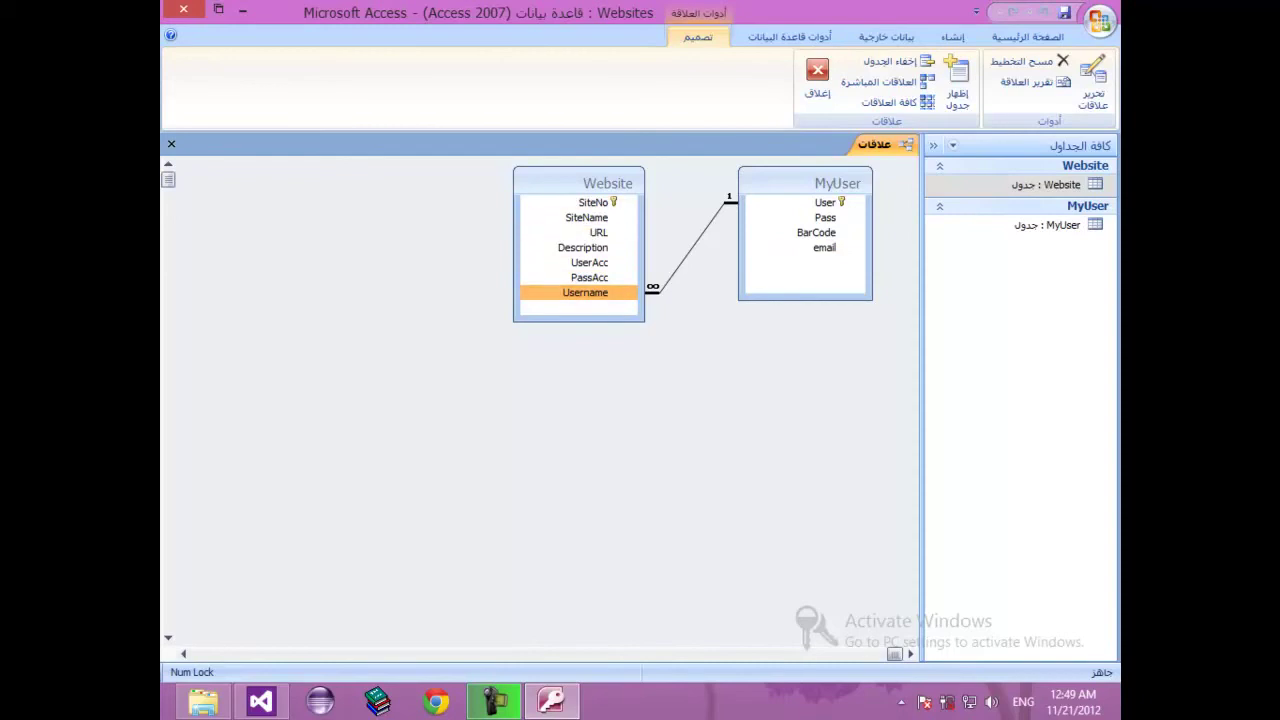
pyautogui.rightClick(884, 145)
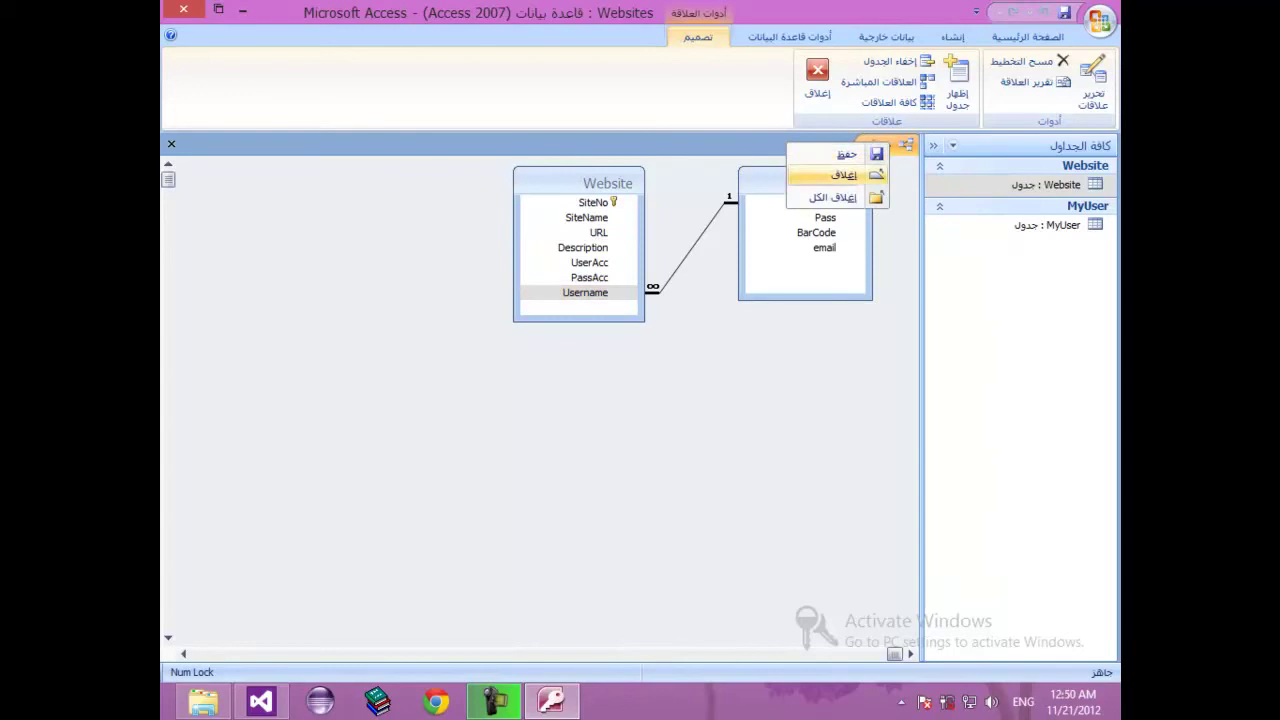
pyautogui.click(843, 175)
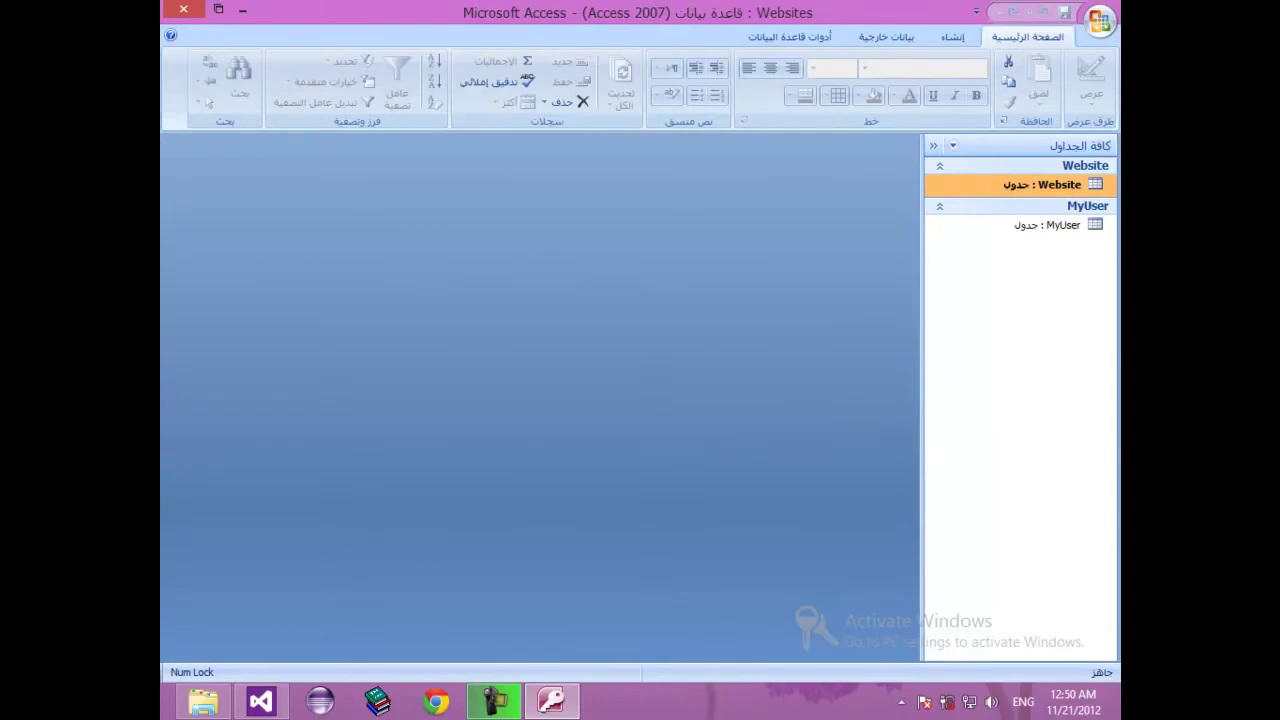
pyautogui.hotkey('alt', 'F4')
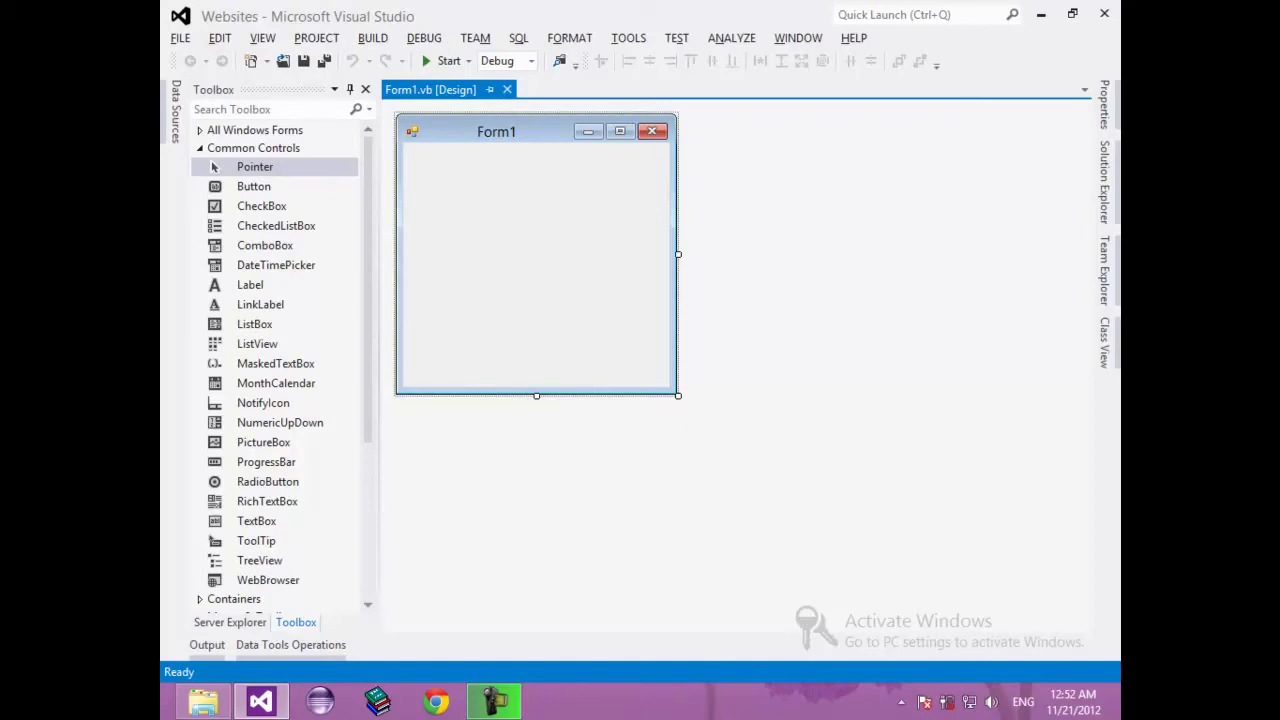
# - Resize Form1 to about 436 x 218 pixels and set its BackColor to White
pyautogui.moveTo(678, 395); pyautogui.dragTo(806, 318)
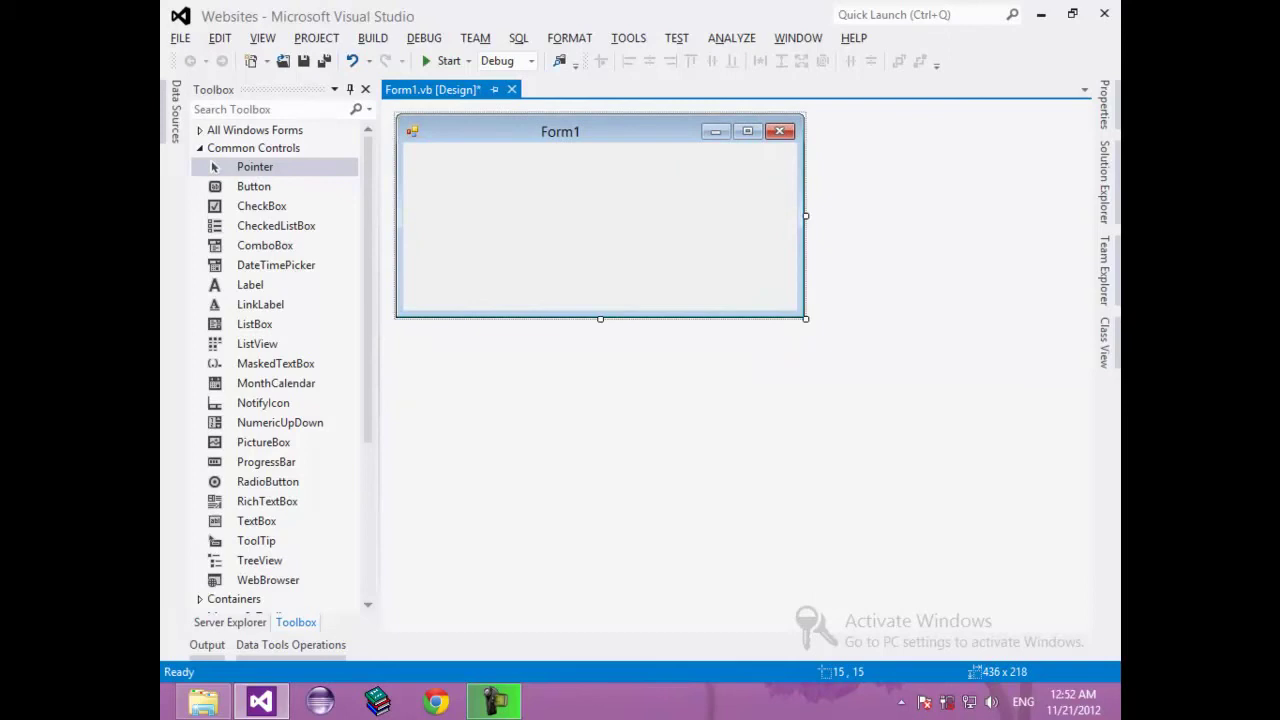
pyautogui.press('F4')
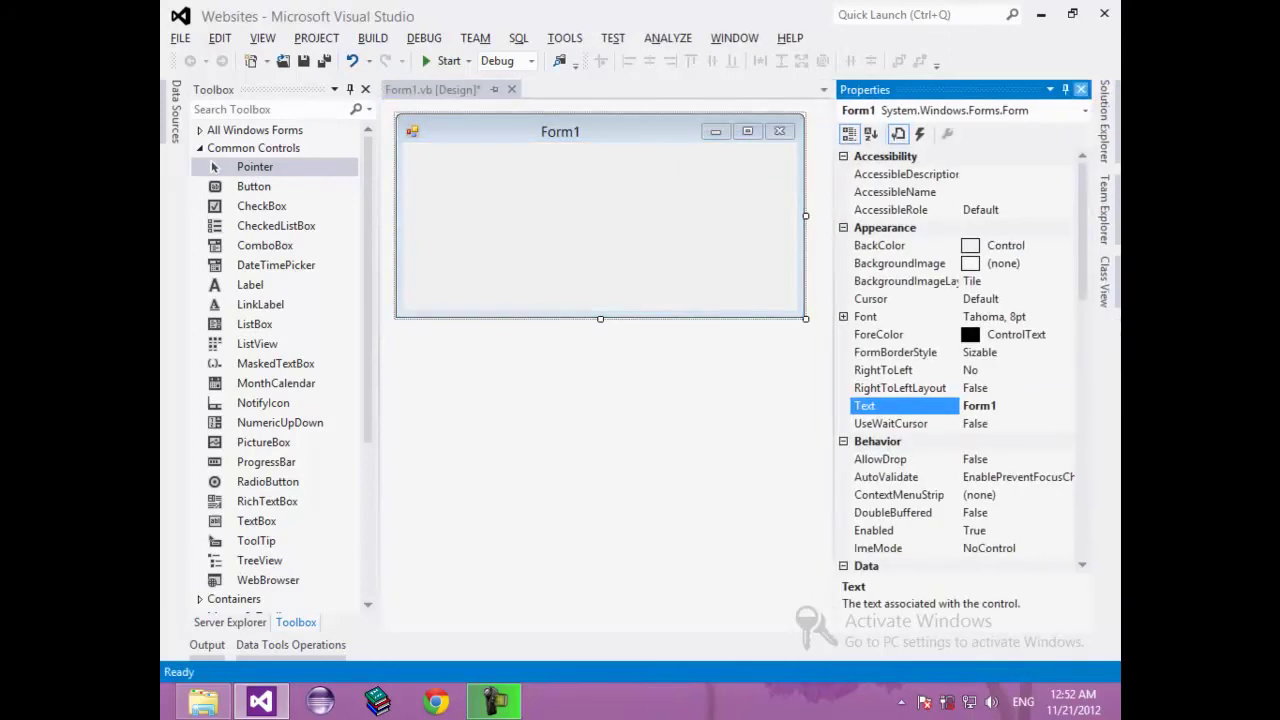
pyautogui.click(880, 245)
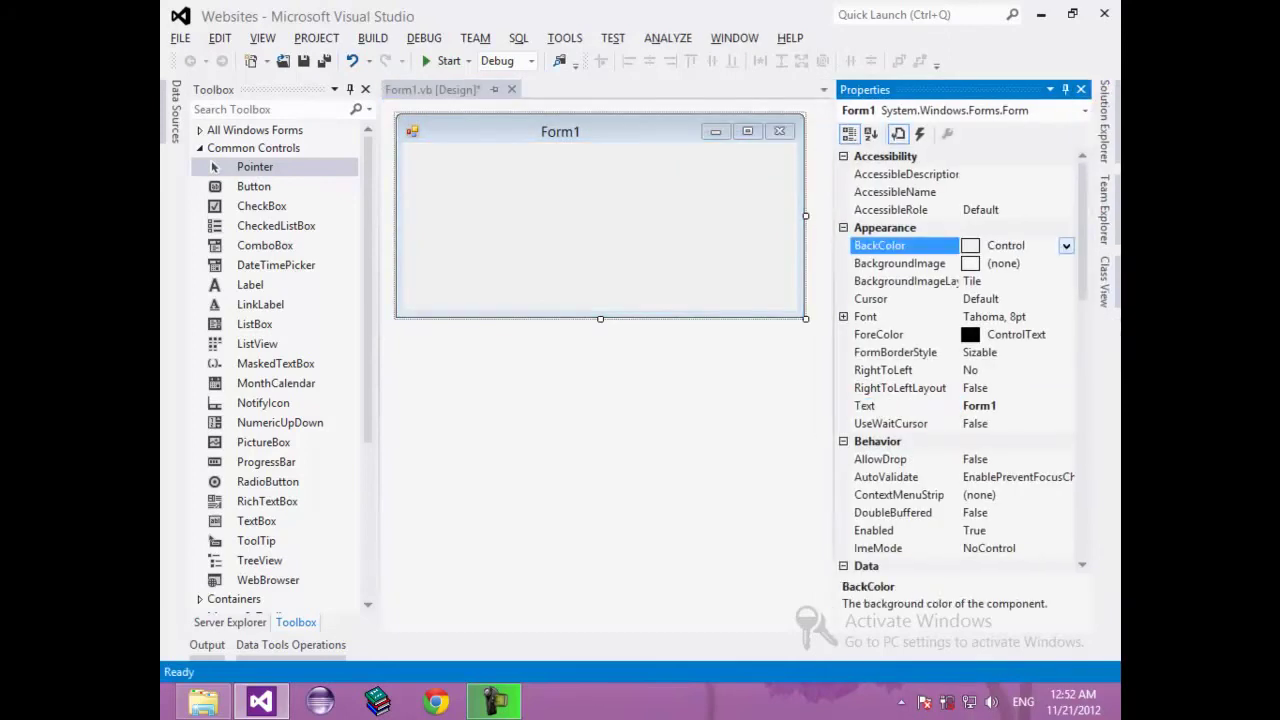
pyautogui.click(1066, 245)
pyautogui.click(911, 267)
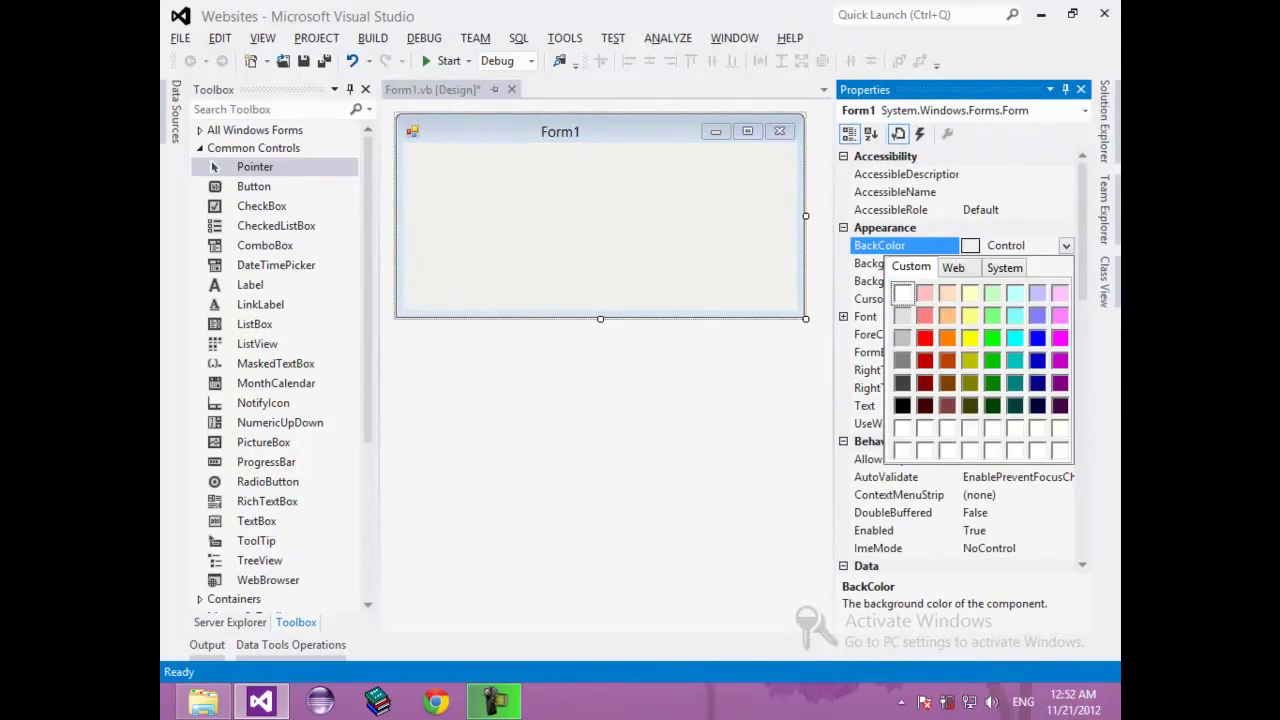
pyautogui.click(902, 293)
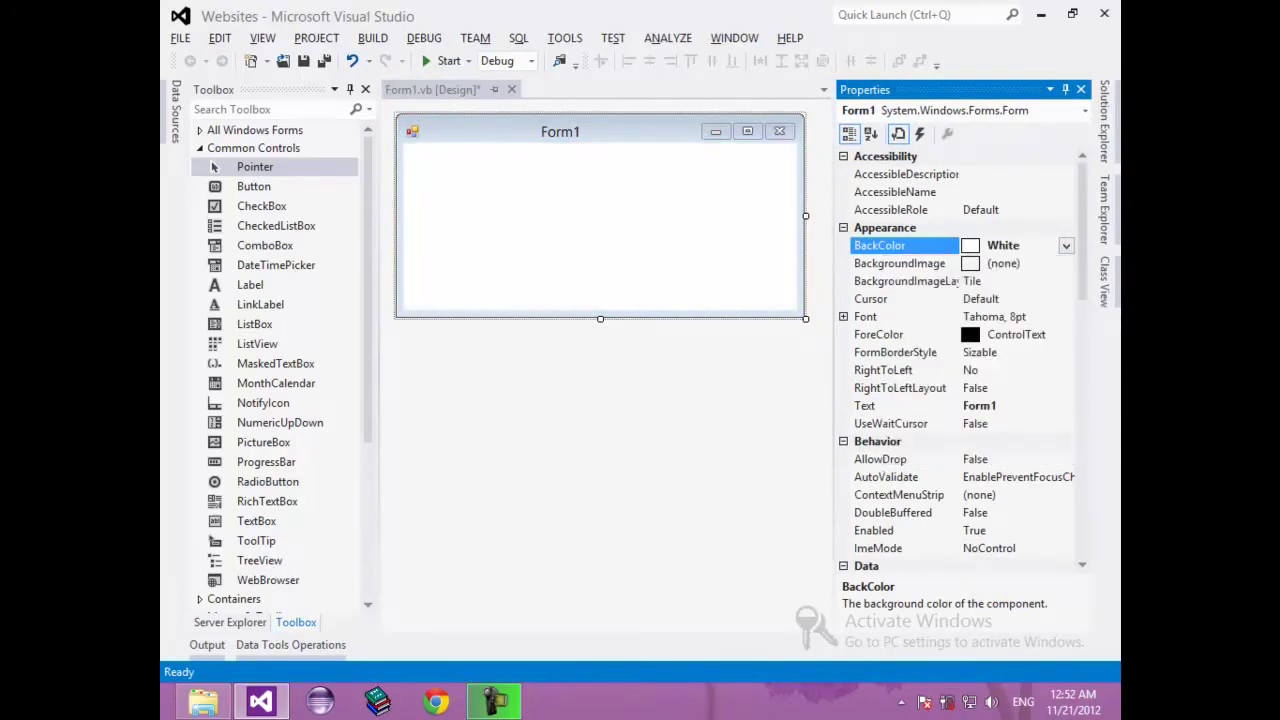
# - Set the form's Text property to Login
pyautogui.click(904, 405)
pyautogui.write('Login')
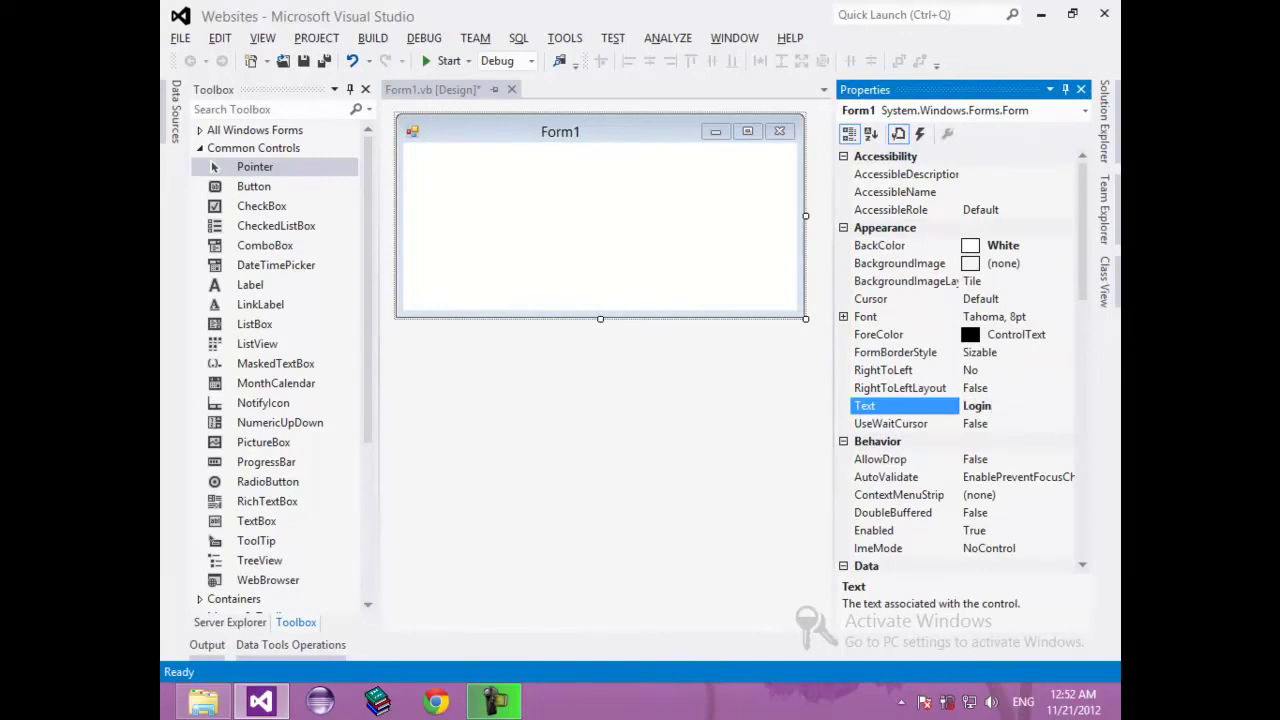
pyautogui.press('Return')
# - Add a PictureBox about 136 x 124 pixels on the right side of the Login form and save the form
pyautogui.click(263, 442)
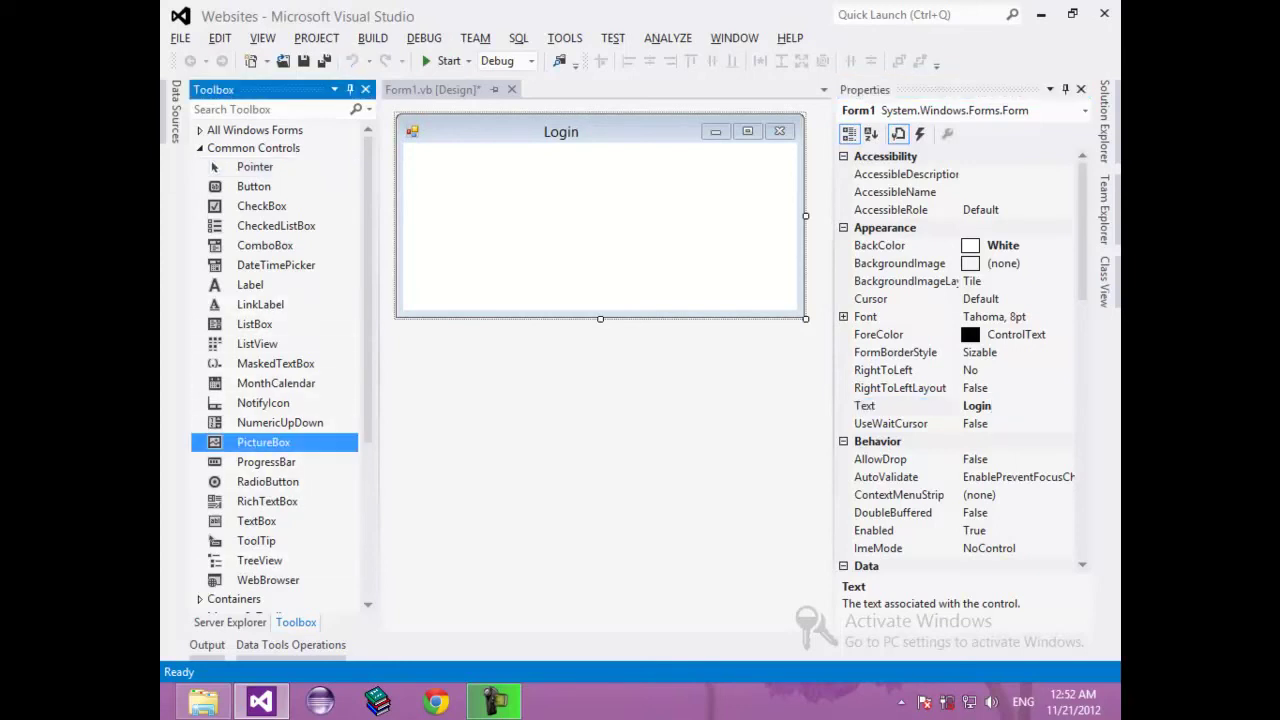
pyautogui.click(657, 181)
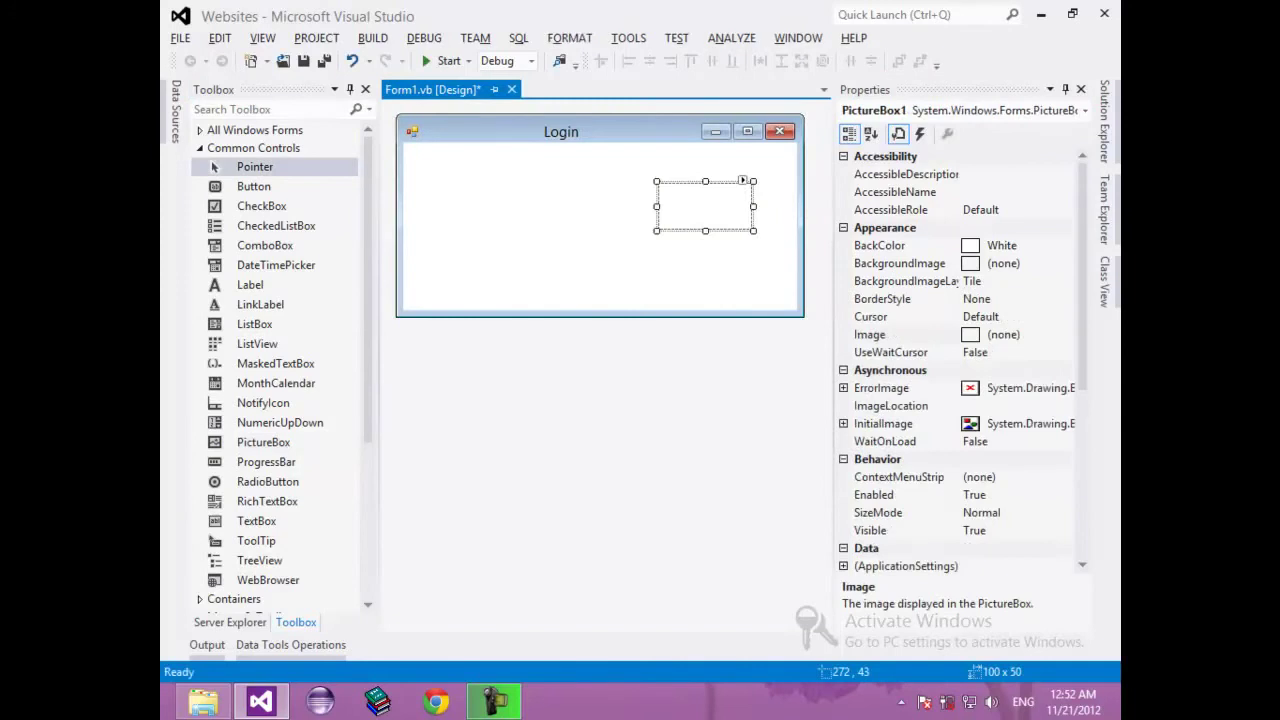
pyautogui.moveTo(753, 231); pyautogui.dragTo(787, 300)
pyautogui.hotkey('ctrl', 's')
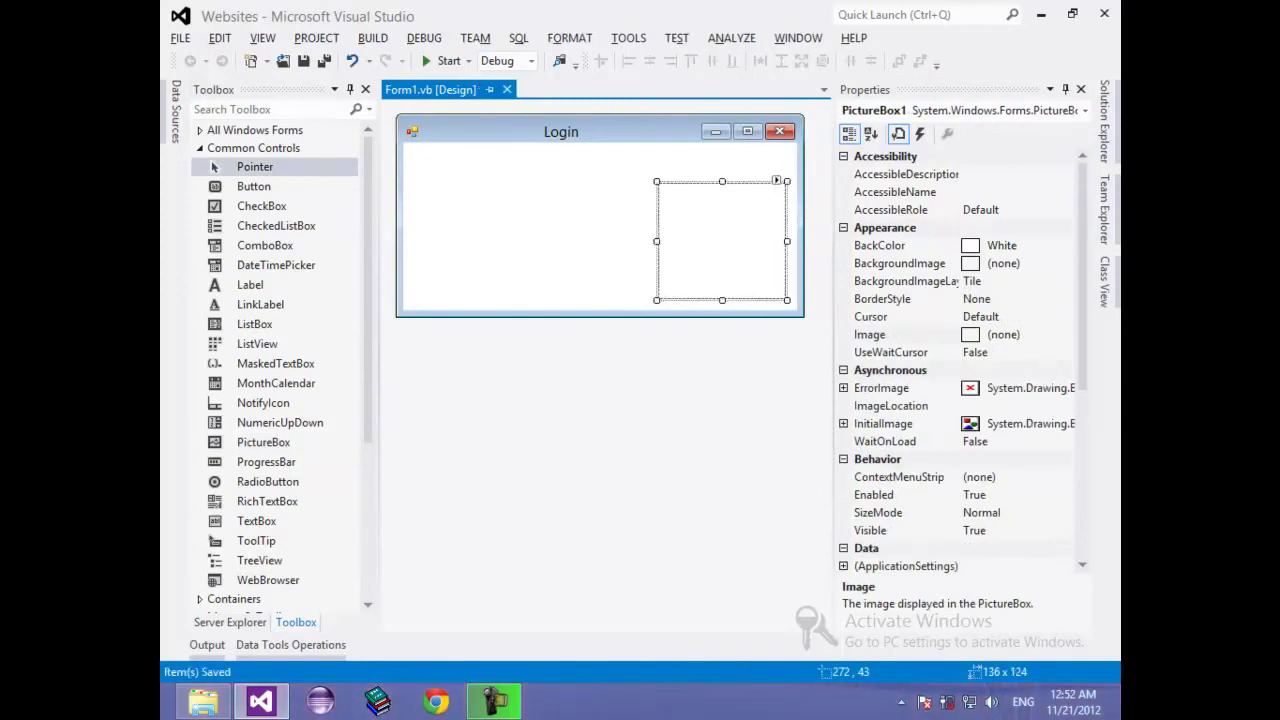
# - Open the image resource selection for the PictureBox on the Login form
pyautogui.click(776, 180)
pyautogui.click(815, 206)
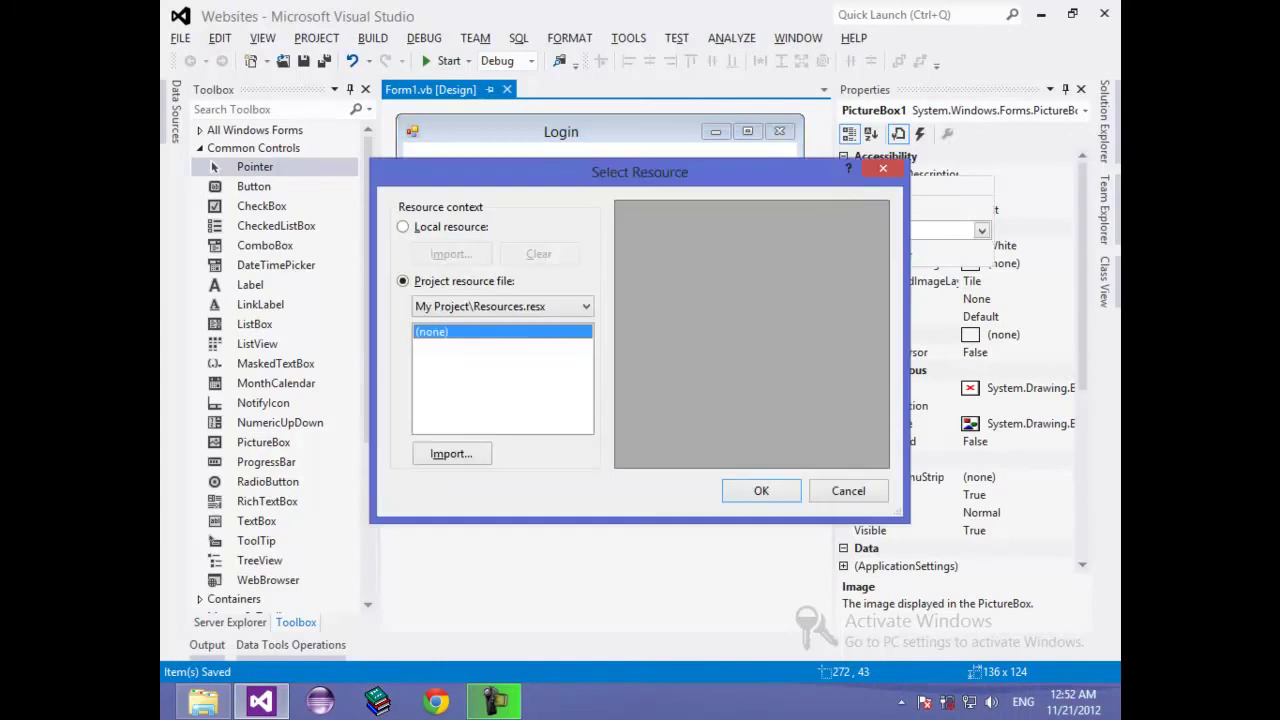